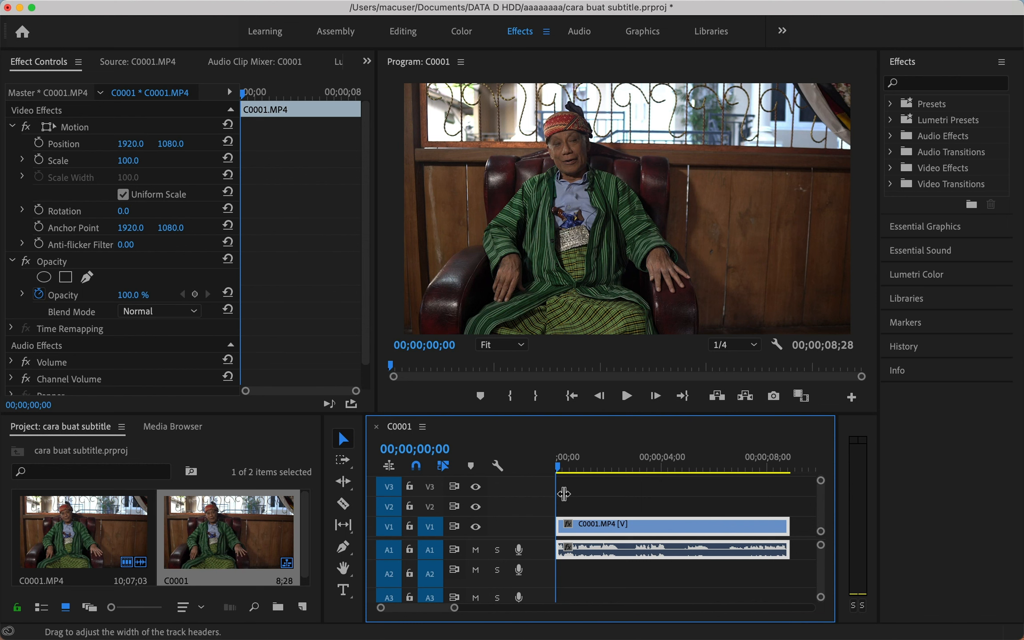
Create a text graphic on the frame reading 'perkenalkan nama saya' plus the speaker's name, correcting typos.
{"action": "left_click", "coordinate": [605, 502]}
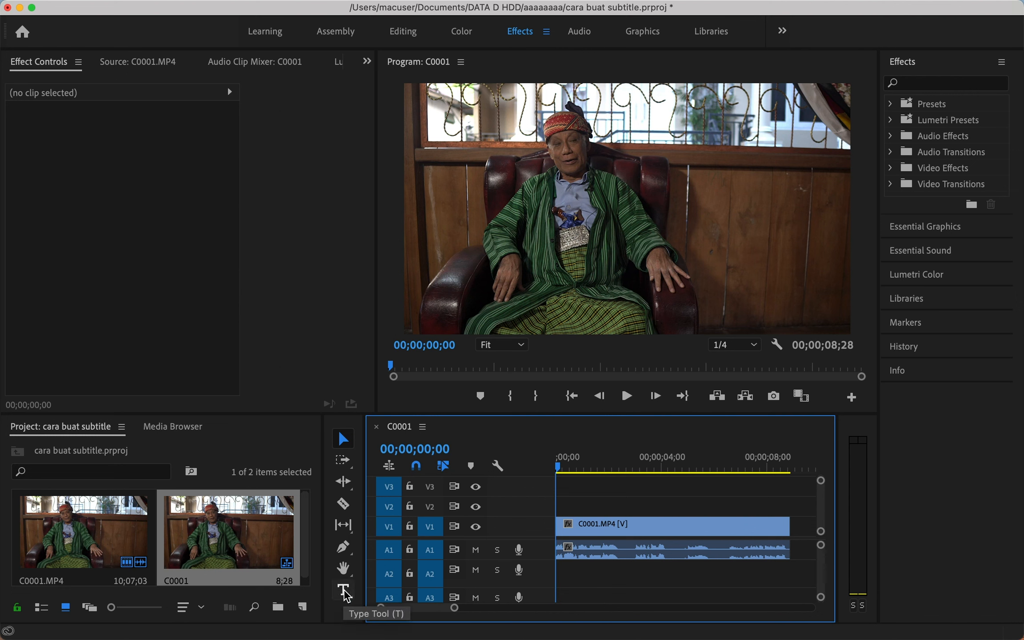
{"action": "left_click", "coordinate": [343, 590]}
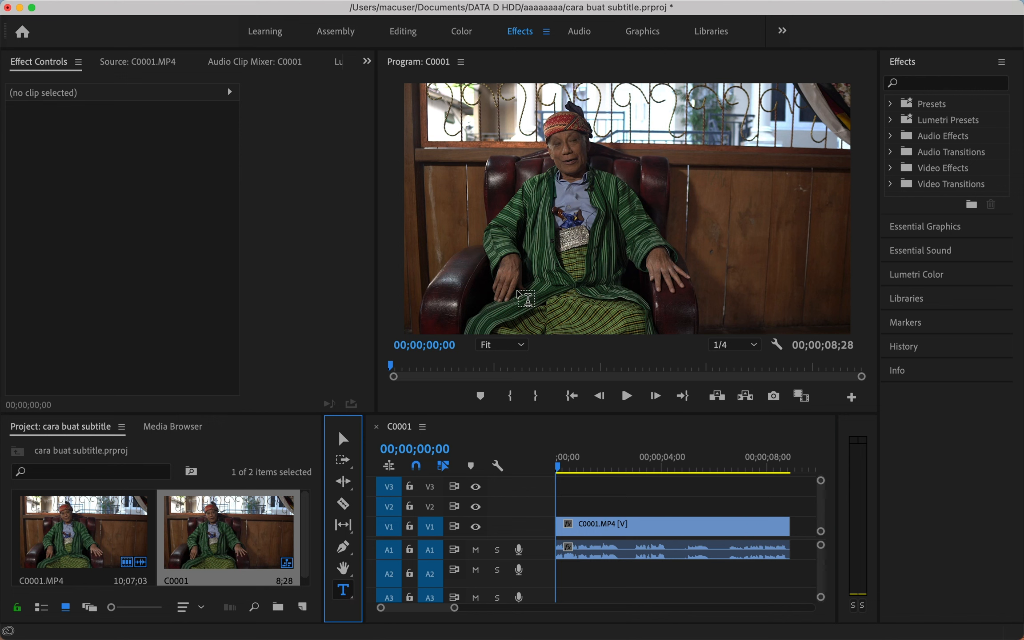
{"action": "left_click", "coordinate": [525, 300]}
{"action": "type", "text": "perkenalk"}
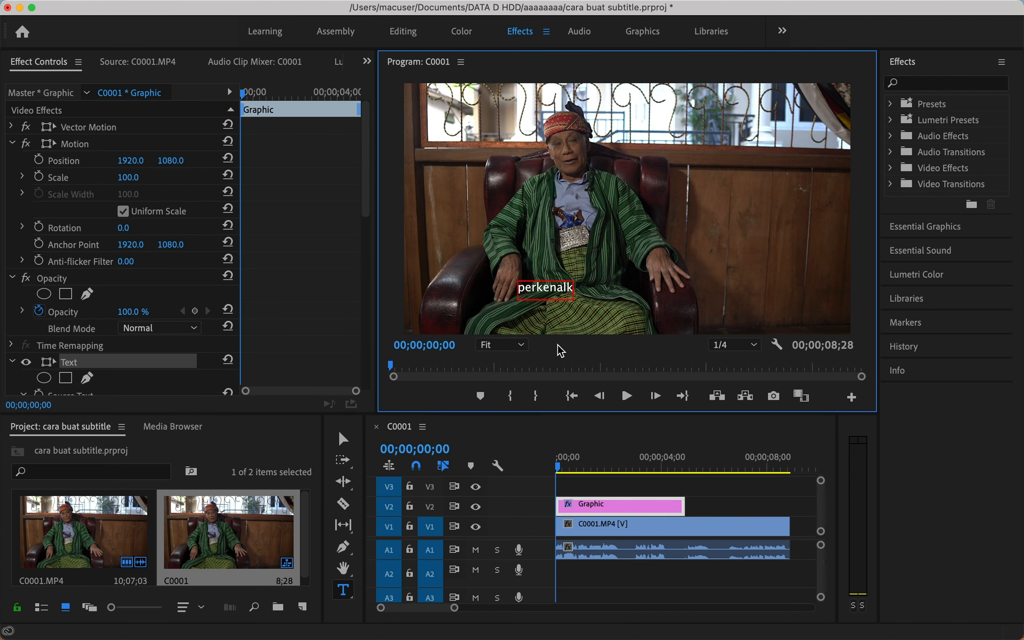
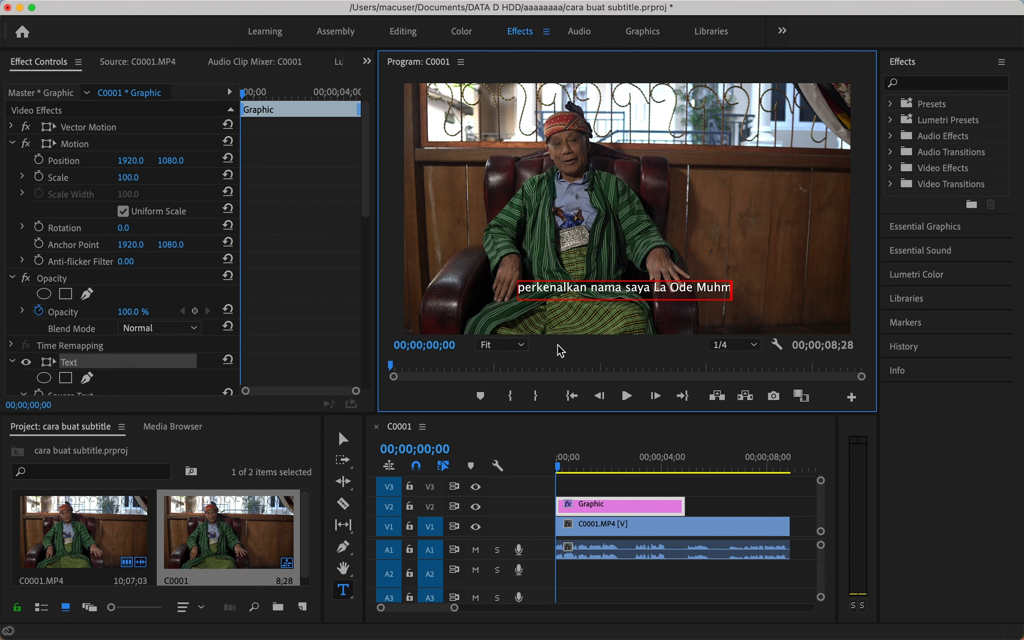
Break the subtitle into two lines before the name and centre-align both lines.
{"action": "left_click", "coordinate": [343, 438]}
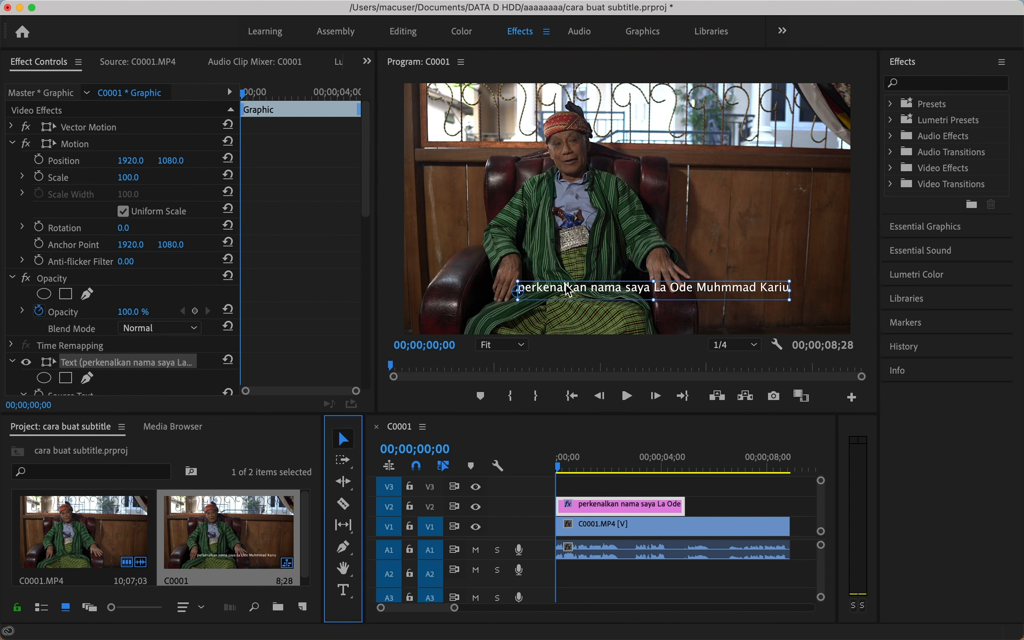
{"action": "left_click_drag", "start_coordinate": [567, 291], "coordinate": [539, 311]}
{"action": "left_click", "coordinate": [674, 317]}
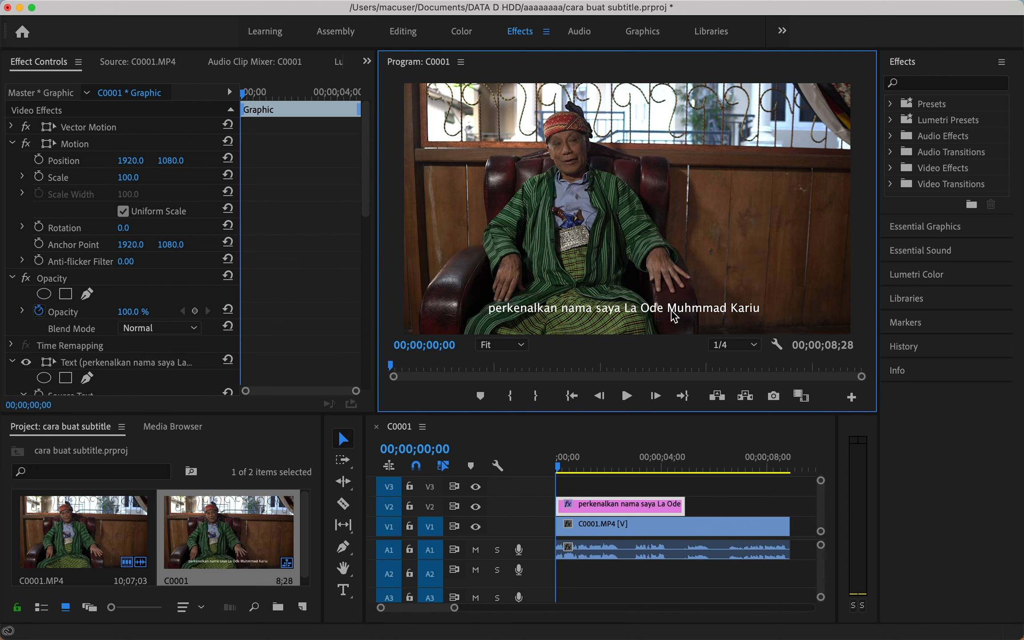
{"action": "left_click", "coordinate": [644, 309]}
{"action": "double_click", "coordinate": [621, 308]}
{"action": "left_click", "coordinate": [623, 309]}
{"action": "key", "text": "Return"}
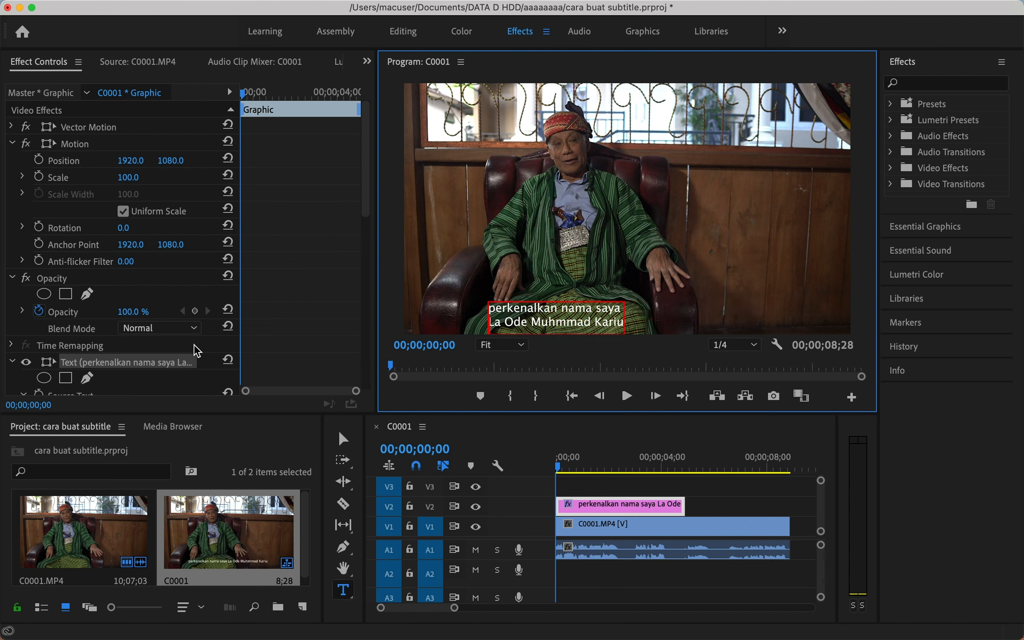
{"action": "scroll", "coordinate": [329, 343], "scroll_direction": "down", "scroll_amount": 10}
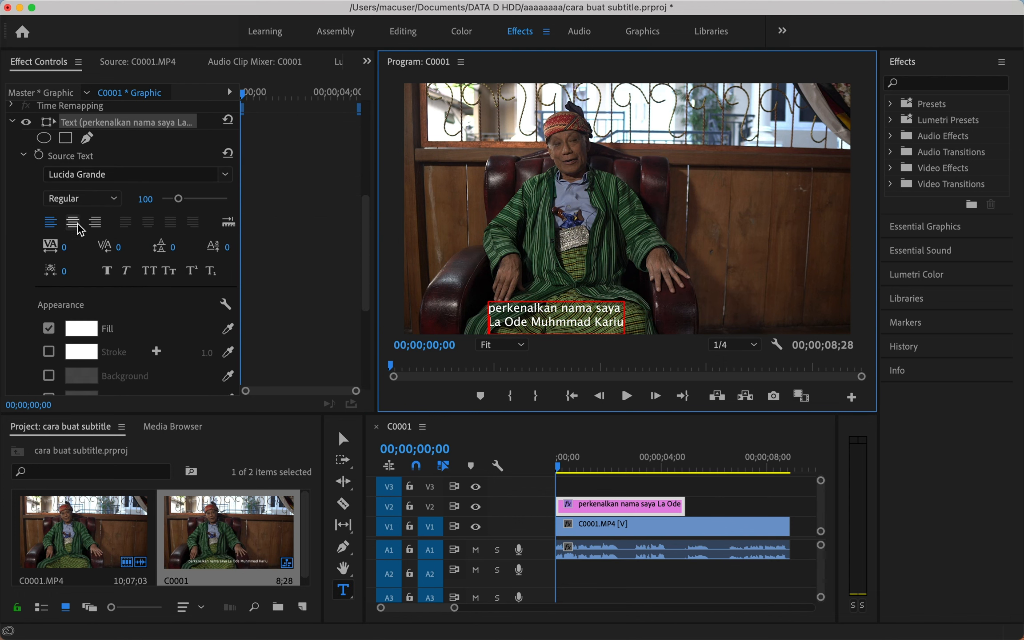
{"action": "left_click", "coordinate": [78, 223]}
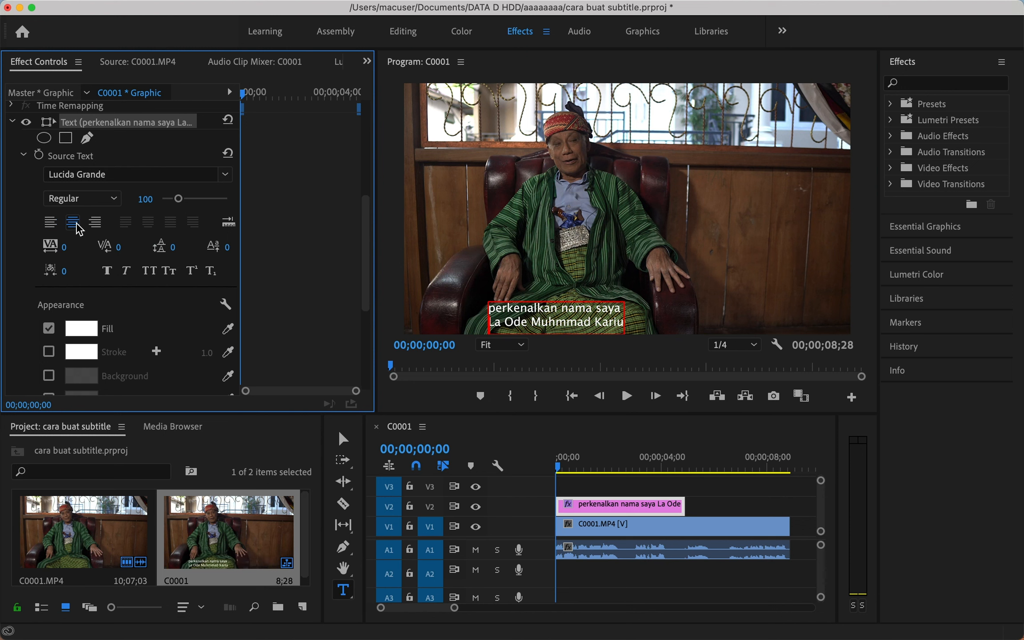
Move the subtitle to the lower right of the frame and set its font size to 85.
{"action": "left_click", "coordinate": [343, 440]}
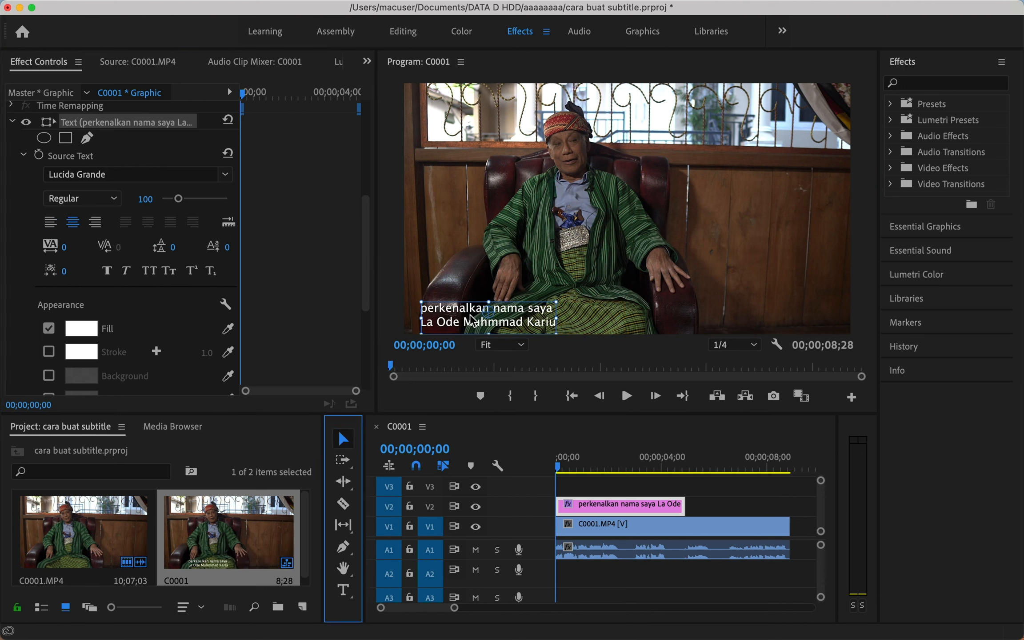
{"action": "left_click_drag", "start_coordinate": [472, 320], "coordinate": [615, 311]}
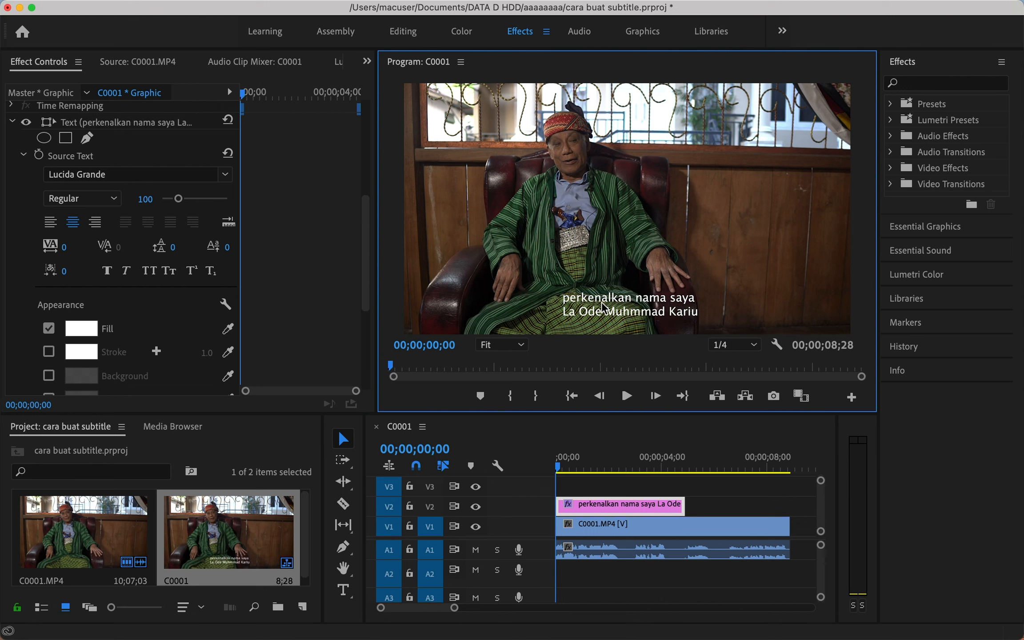
{"action": "left_click", "coordinate": [140, 198]}
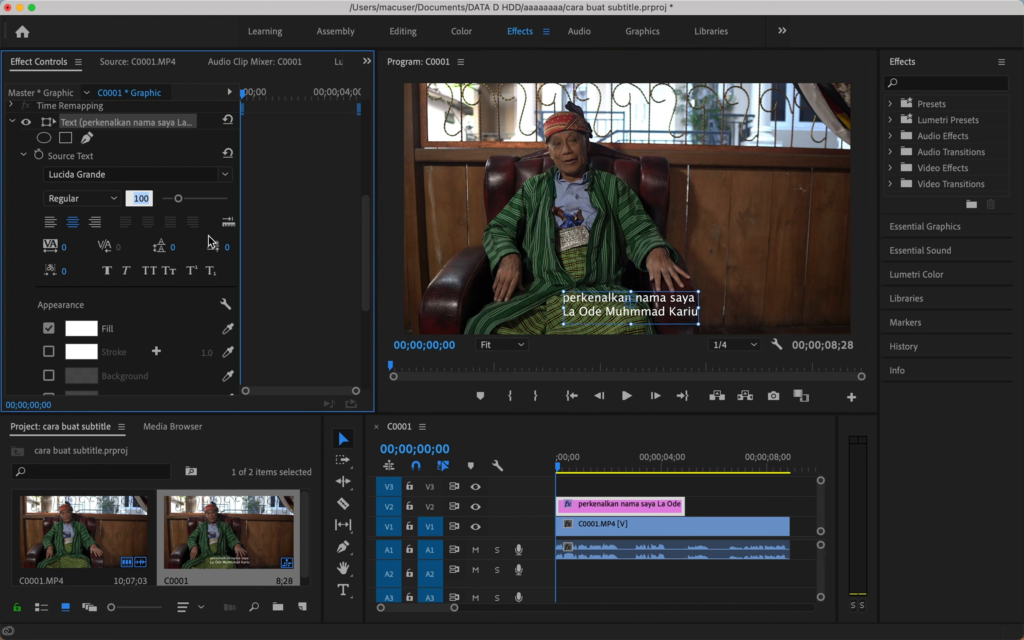
{"action": "type", "text": "80"}
{"action": "left_click", "coordinate": [286, 236]}
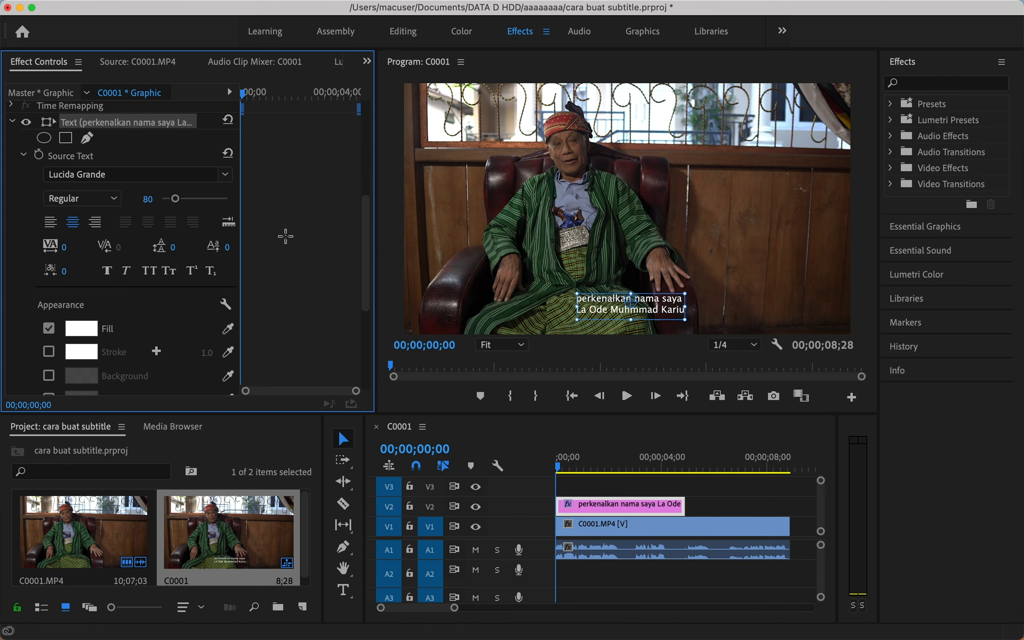
{"action": "left_click", "coordinate": [152, 198]}
{"action": "type", "text": "85"}
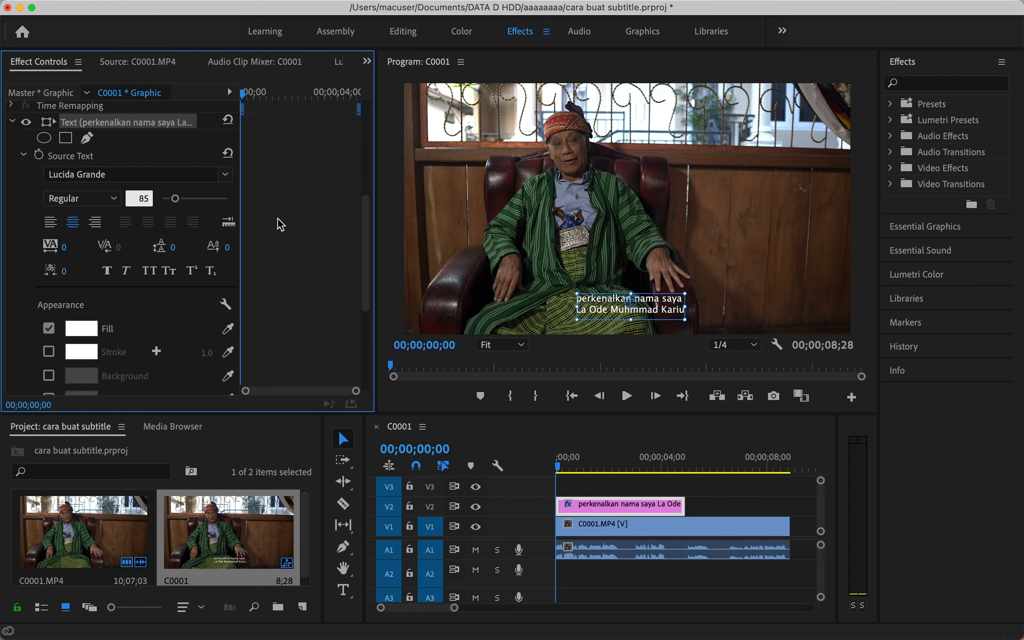
{"action": "left_click", "coordinate": [277, 220]}
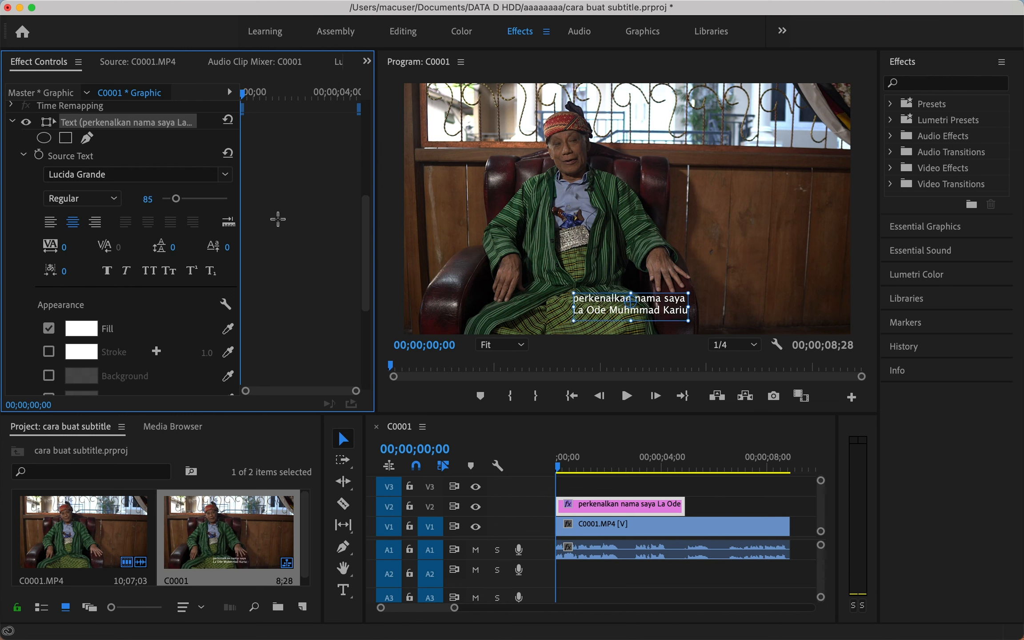
Change the subtitle's fill colour to yellow FFCC00.
{"action": "scroll", "coordinate": [258, 258], "scroll_direction": "down", "scroll_amount": 1}
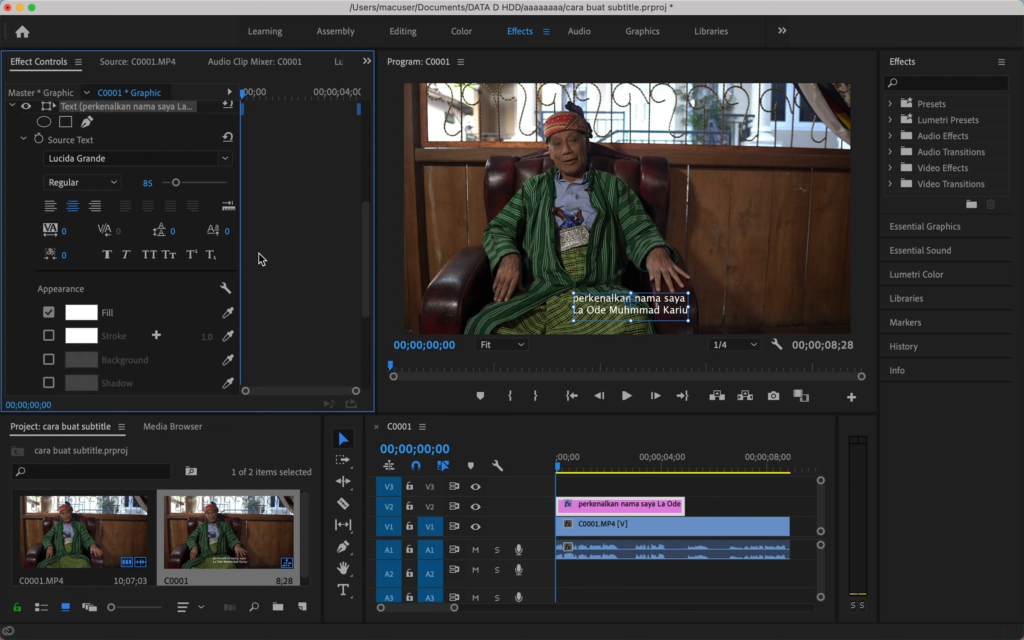
{"action": "left_click", "coordinate": [81, 312]}
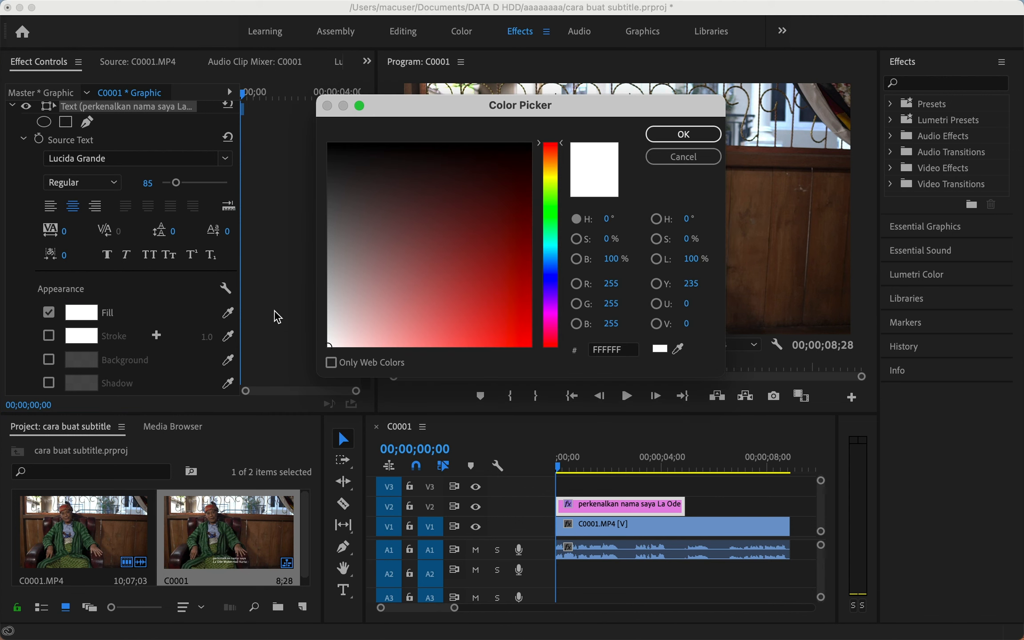
{"action": "left_click", "coordinate": [554, 169]}
{"action": "left_click_drag", "start_coordinate": [496, 220], "coordinate": [565, 366]}
{"action": "left_click", "coordinate": [671, 135]}
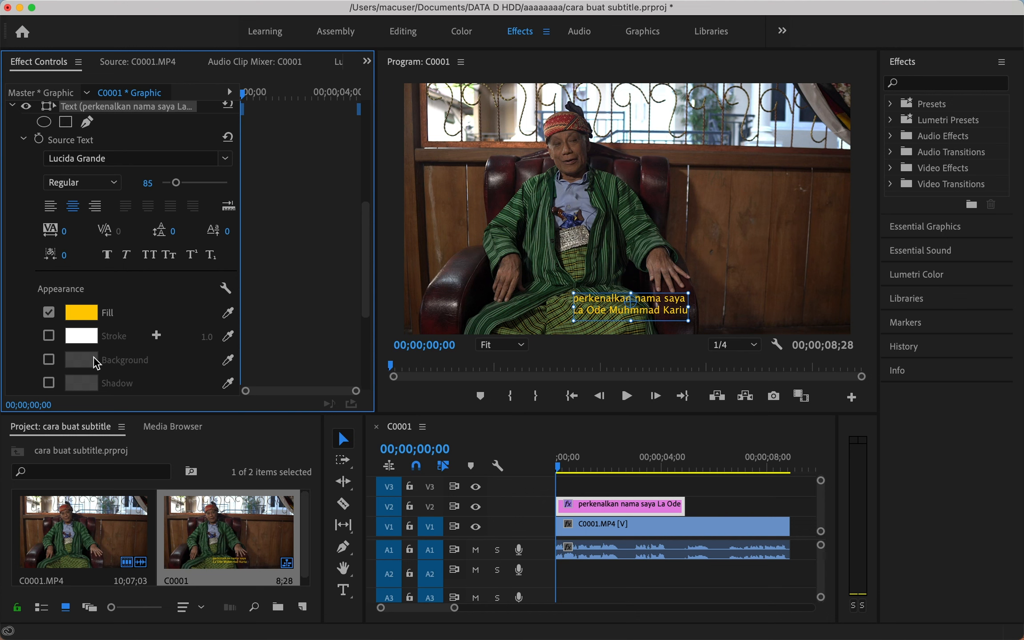
Try and remove a text outline, then browse fonts while keeping Lucida Grande.
{"action": "scroll", "coordinate": [80, 371], "scroll_direction": "down", "scroll_amount": 1}
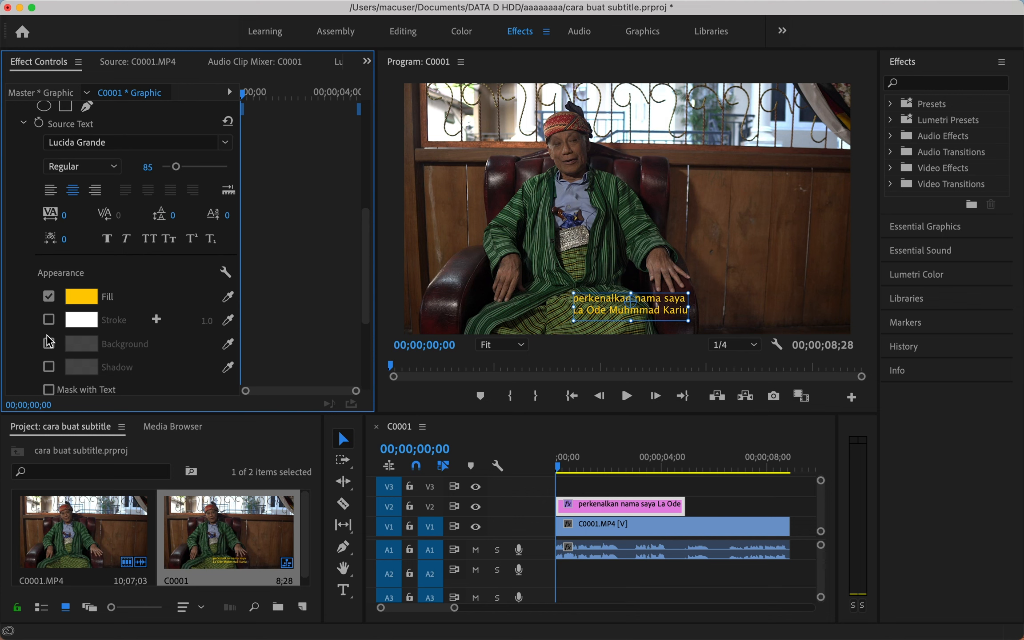
{"action": "left_click", "coordinate": [48, 320]}
{"action": "left_click", "coordinate": [48, 320]}
{"action": "left_click", "coordinate": [227, 144]}
{"action": "scroll", "coordinate": [134, 284], "scroll_direction": "up", "scroll_amount": 15}
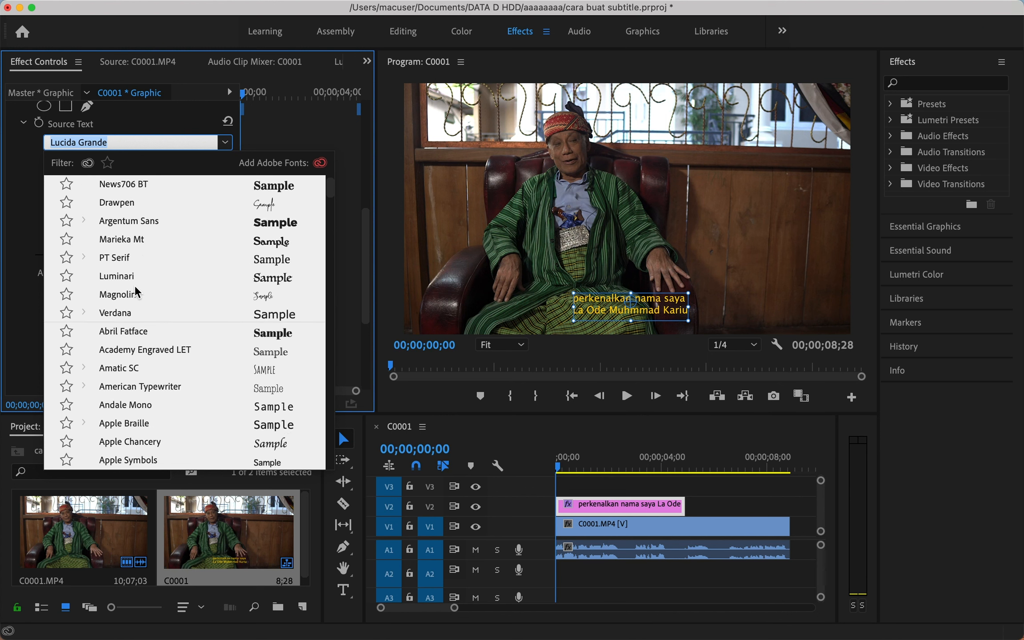
{"action": "scroll", "coordinate": [134, 285], "scroll_direction": "up", "scroll_amount": 2}
{"action": "scroll", "coordinate": [116, 367], "scroll_direction": "down", "scroll_amount": 20}
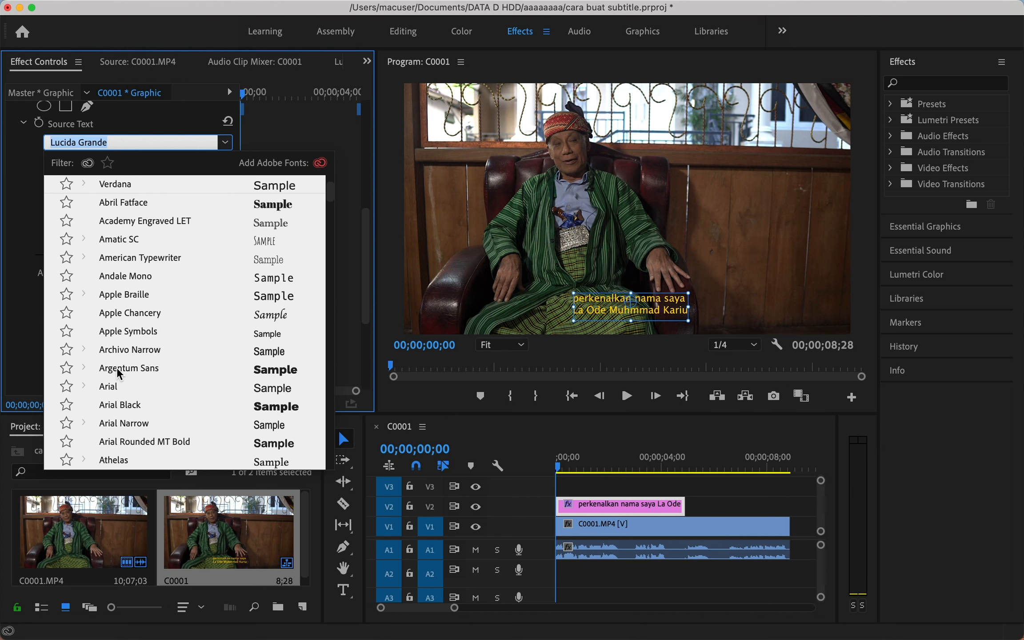
{"action": "scroll", "coordinate": [118, 369], "scroll_direction": "down", "scroll_amount": 10}
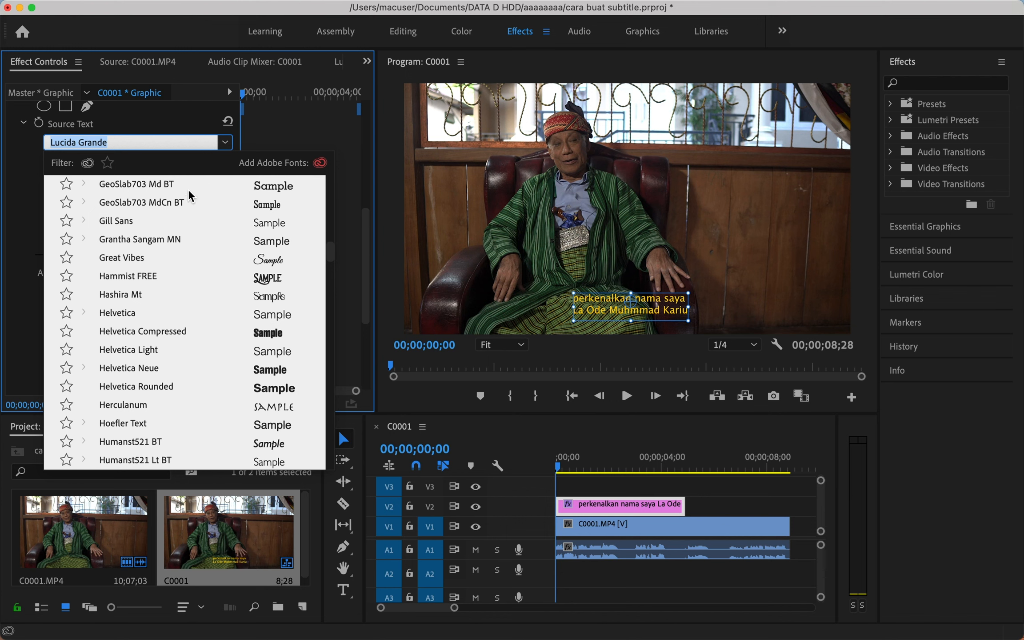
{"action": "left_click", "coordinate": [298, 132]}
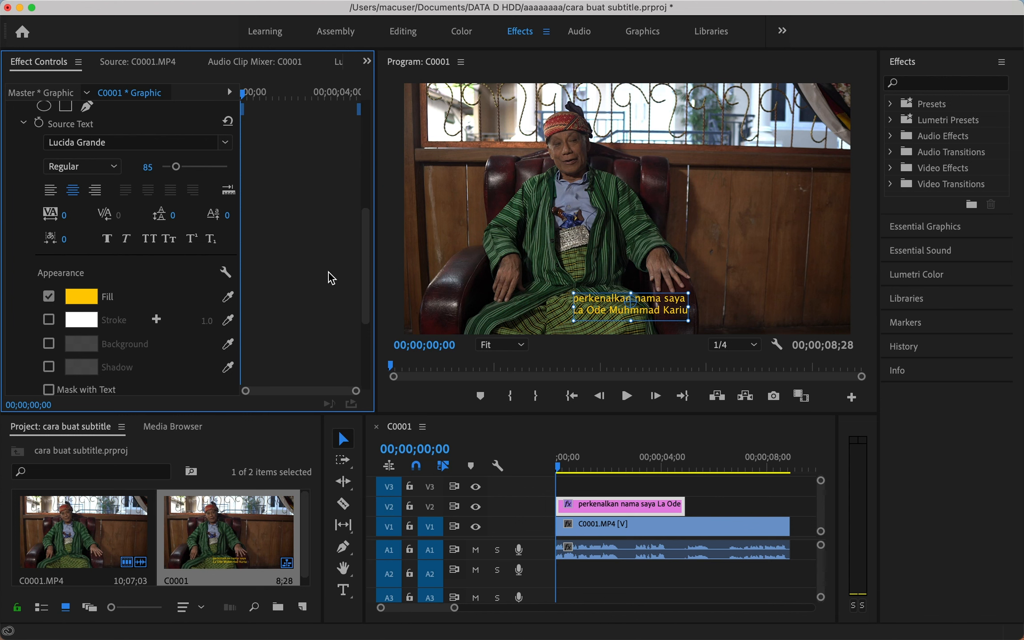
Trim the V2 subtitle clip to end around 00;00;02;13 and play back to verify.
{"action": "left_click", "coordinate": [509, 239]}
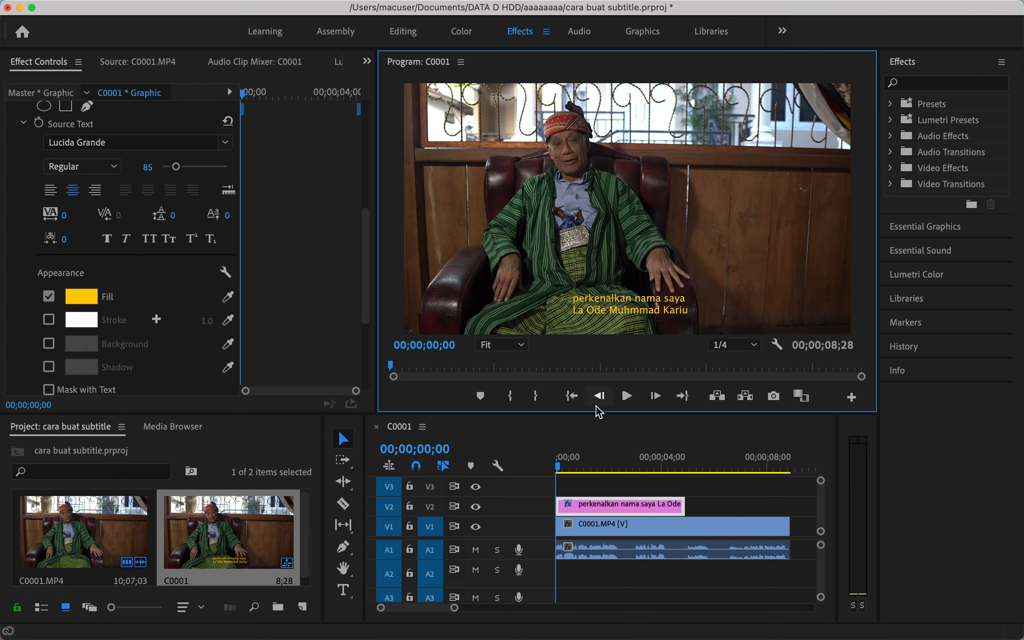
{"action": "left_click_drag", "start_coordinate": [622, 466], "coordinate": [557, 464]}
{"action": "key", "text": "space"}
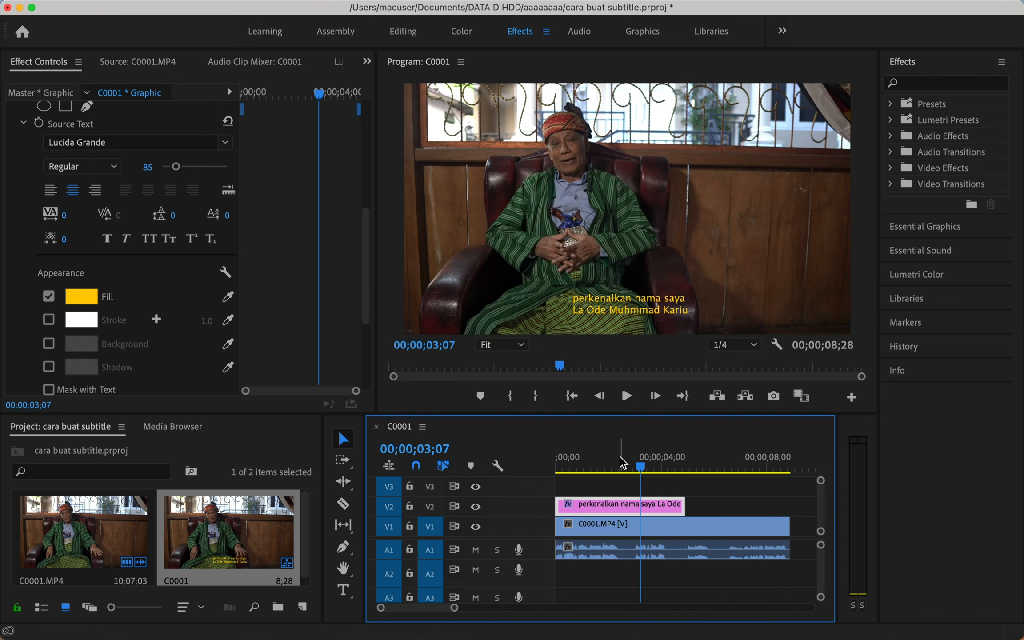
{"action": "left_click_drag", "start_coordinate": [620, 464], "coordinate": [620, 459]}
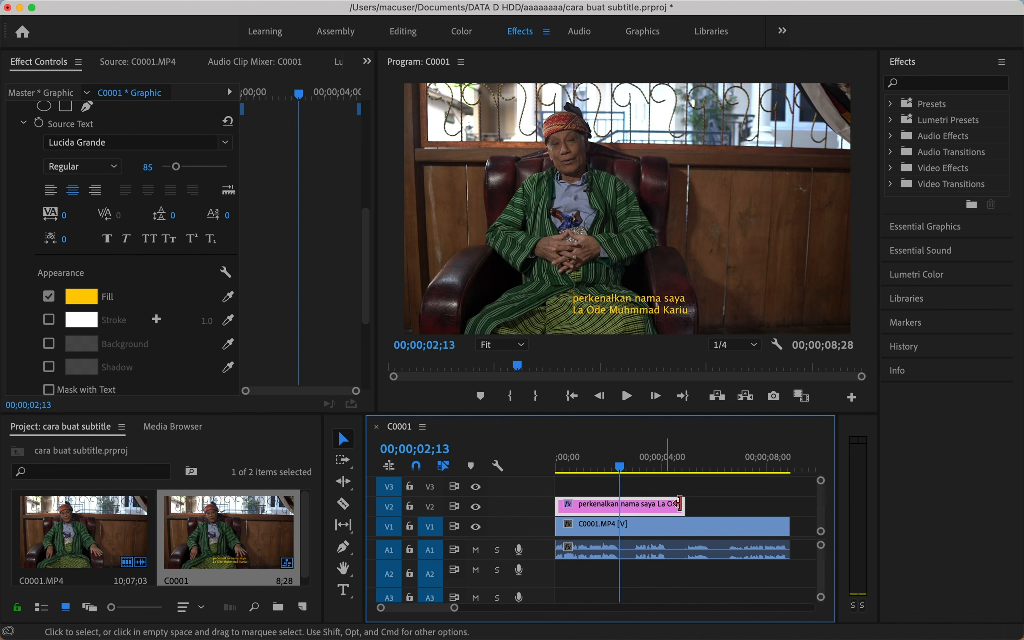
{"action": "left_click_drag", "start_coordinate": [687, 505], "coordinate": [619, 505]}
{"action": "left_click", "coordinate": [636, 467]}
{"action": "left_click_drag", "start_coordinate": [634, 467], "coordinate": [631, 467]}
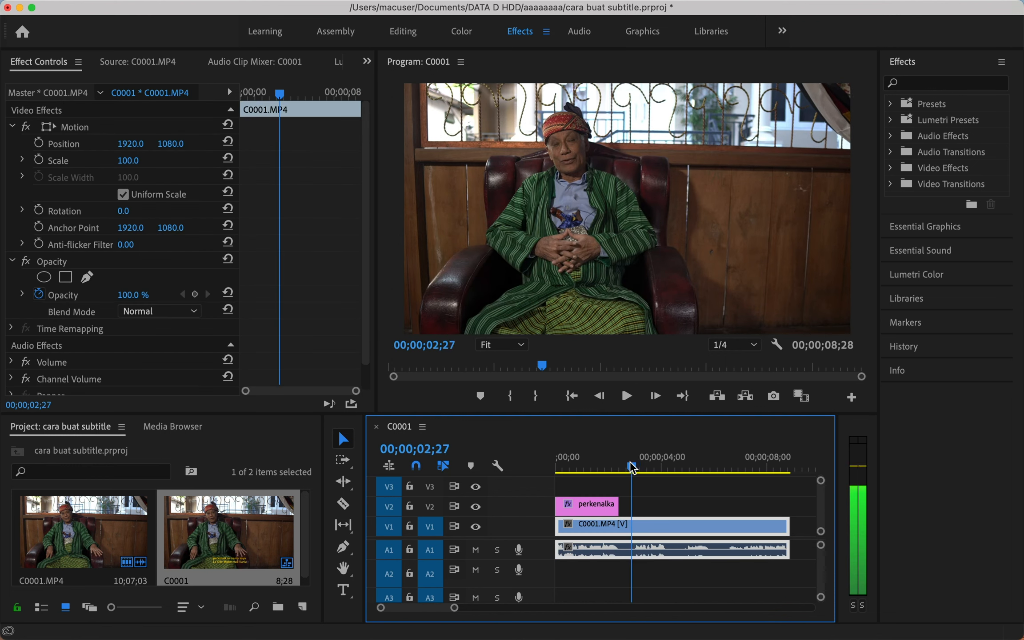
{"action": "key", "text": "space"}
{"action": "key", "text": "space"}
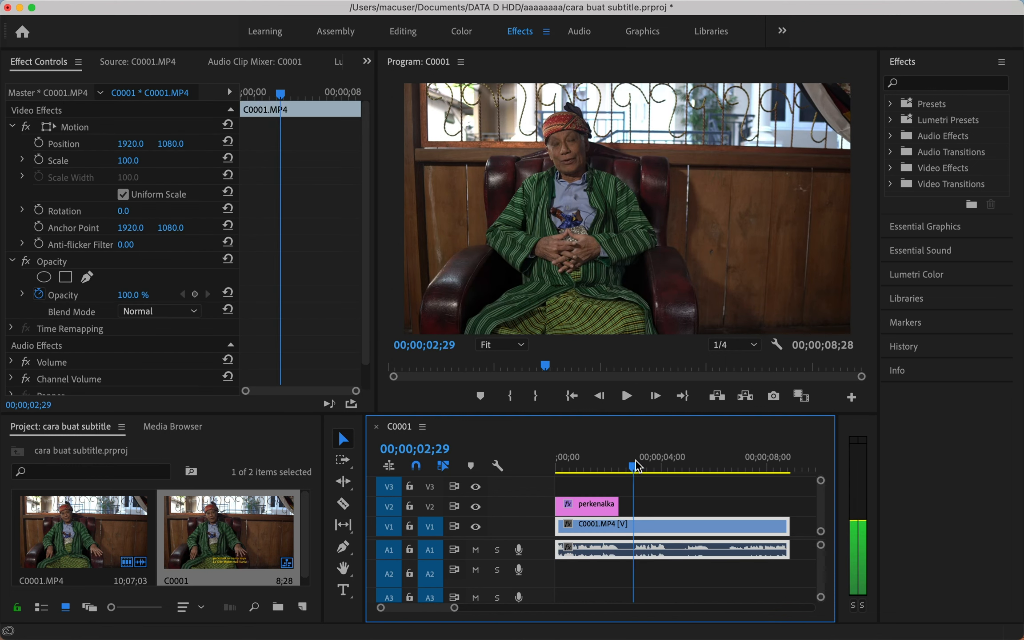
{"action": "left_click", "coordinate": [621, 380]}
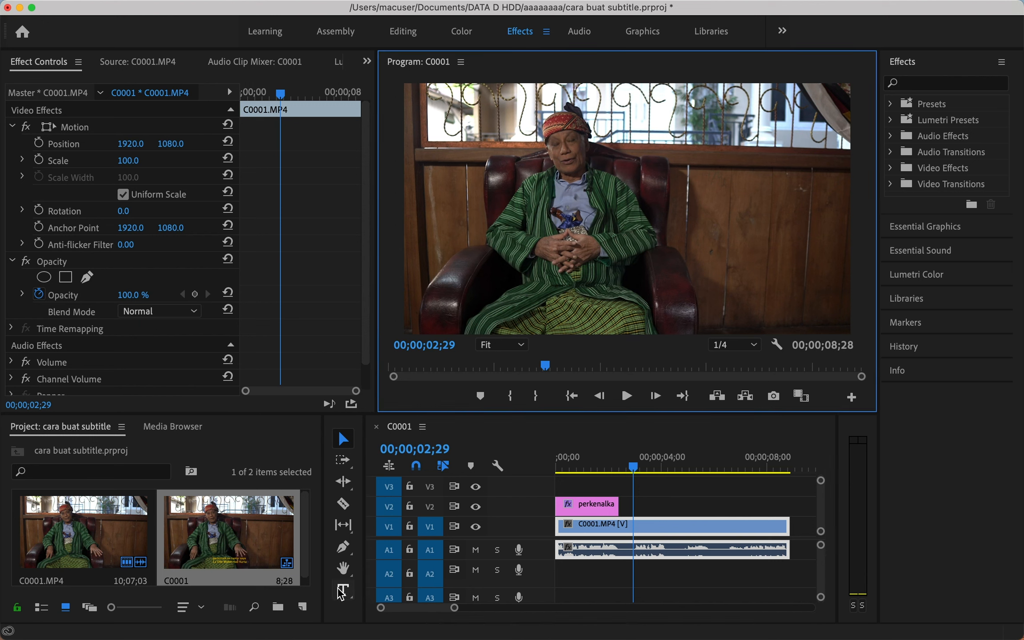
Add a 'sebagai tokoh adat' caption, move it lower right, and trim its V2 clip short.
{"action": "left_click", "coordinate": [344, 591]}
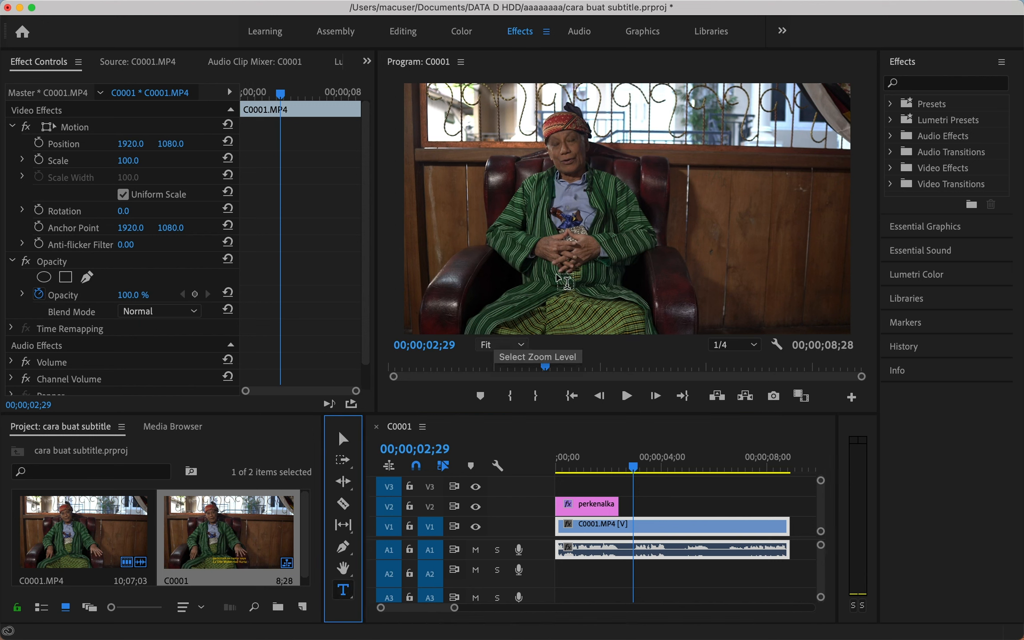
{"action": "left_click", "coordinate": [556, 296]}
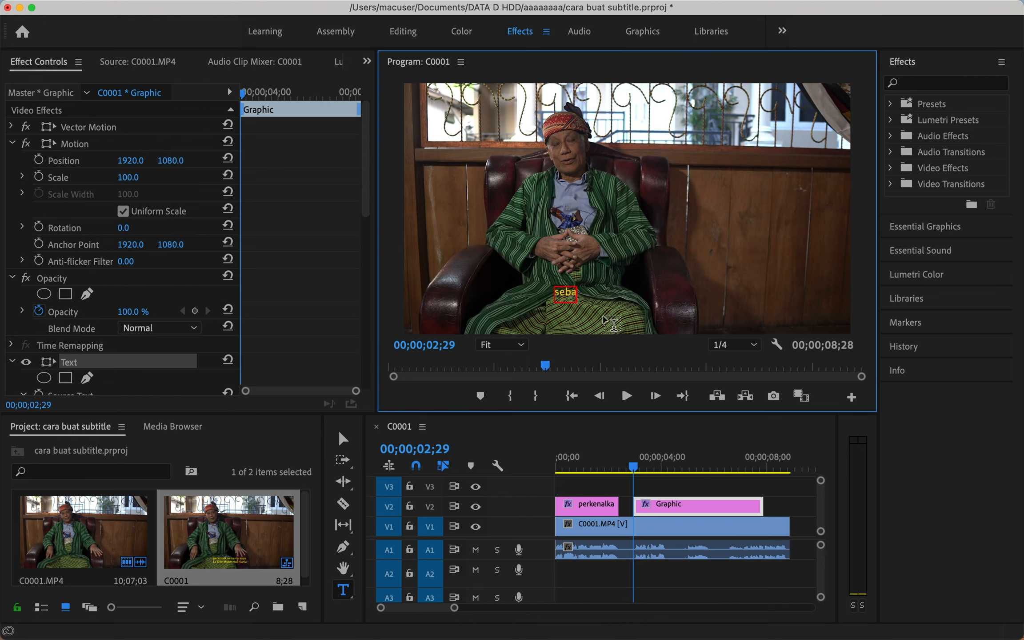
{"action": "type", "text": "sebagai tokoh adat"}
{"action": "left_click", "coordinate": [343, 439]}
{"action": "left_click_drag", "start_coordinate": [593, 302], "coordinate": [626, 316]}
{"action": "left_click_drag", "start_coordinate": [761, 505], "coordinate": [658, 470]}
Position the playhead near the 5-second mark and delete an accidentally created stray graphic.
{"action": "left_click", "coordinate": [648, 469]}
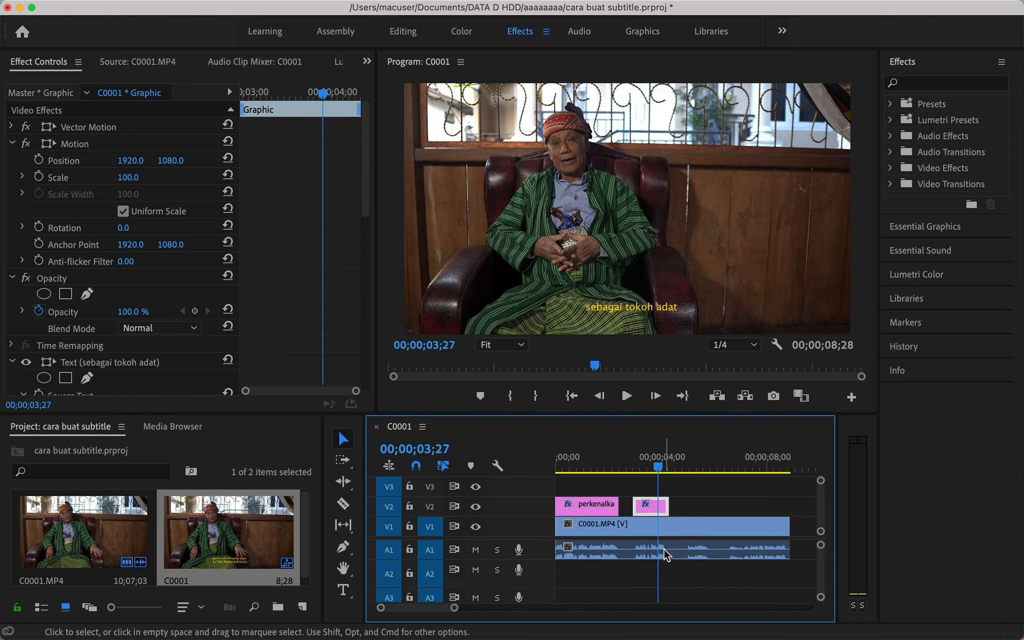
{"action": "left_click", "coordinate": [636, 464]}
{"action": "key", "text": "Left"}
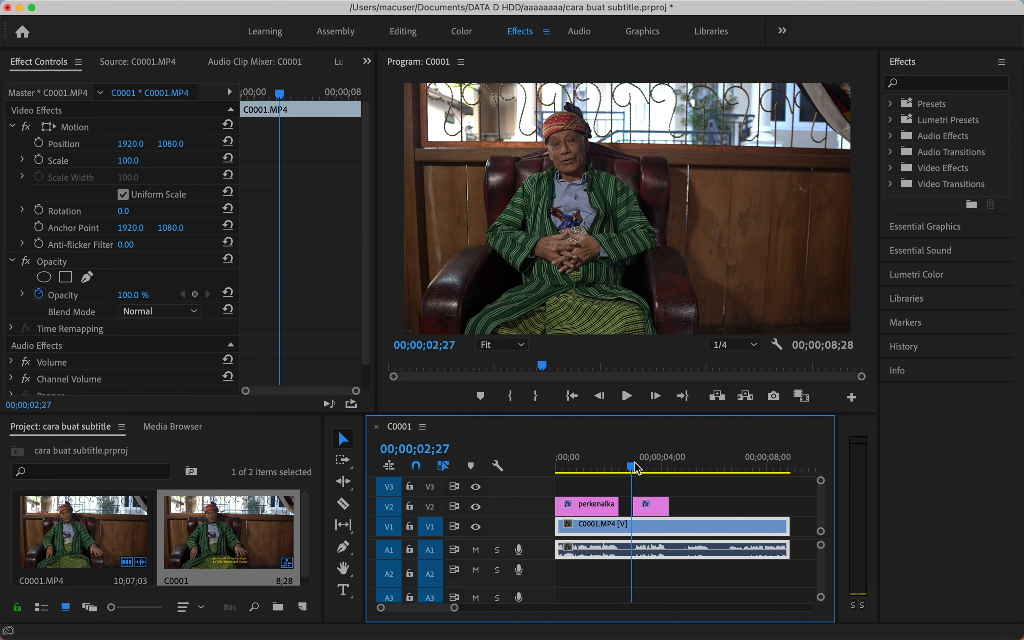
{"action": "left_click", "coordinate": [687, 466]}
{"action": "left_click", "coordinate": [342, 590]}
{"action": "left_click", "coordinate": [595, 296]}
{"action": "left_click", "coordinate": [343, 439]}
{"action": "left_click", "coordinate": [728, 506]}
{"action": "key", "text": "Delete"}
Add a 'tokoh budaya' caption and trim its V2 clip short.
{"action": "left_click", "coordinate": [343, 591]}
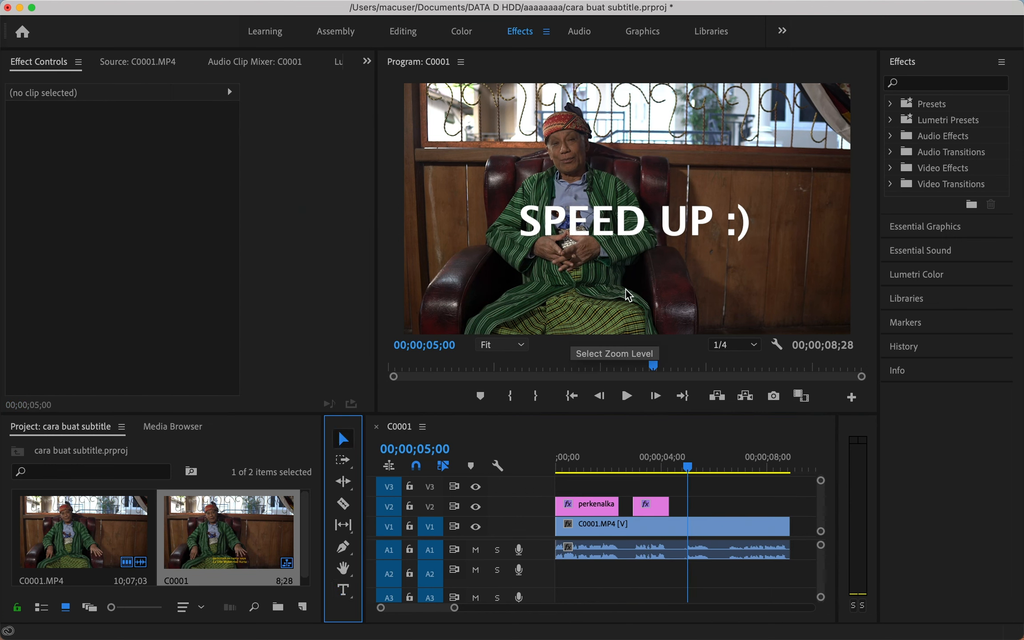
{"action": "left_click", "coordinate": [343, 590]}
{"action": "left_click", "coordinate": [611, 293]}
{"action": "type", "text": "tokoh budaya"}
{"action": "left_click", "coordinate": [343, 438]}
{"action": "key", "text": "space"}
{"action": "left_click_drag", "start_coordinate": [814, 506], "coordinate": [706, 505]}
{"action": "left_click_drag", "start_coordinate": [697, 466], "coordinate": [523, 465]}
Move the 'tokoh budaya' text down and right, then play back the three captions.
{"action": "left_click", "coordinate": [620, 291]}
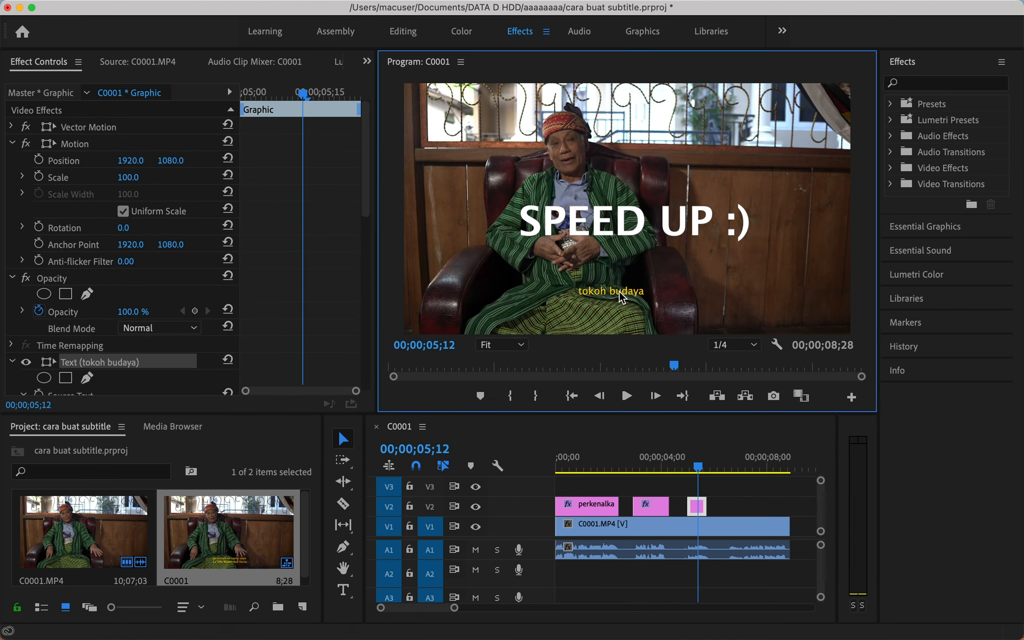
{"action": "left_click_drag", "start_coordinate": [619, 291], "coordinate": [641, 307]}
{"action": "left_click", "coordinate": [700, 466]}
{"action": "left_click", "coordinate": [748, 489]}
{"action": "key", "text": "space"}
{"action": "left_click", "coordinate": [747, 523]}
{"action": "key", "text": "space"}
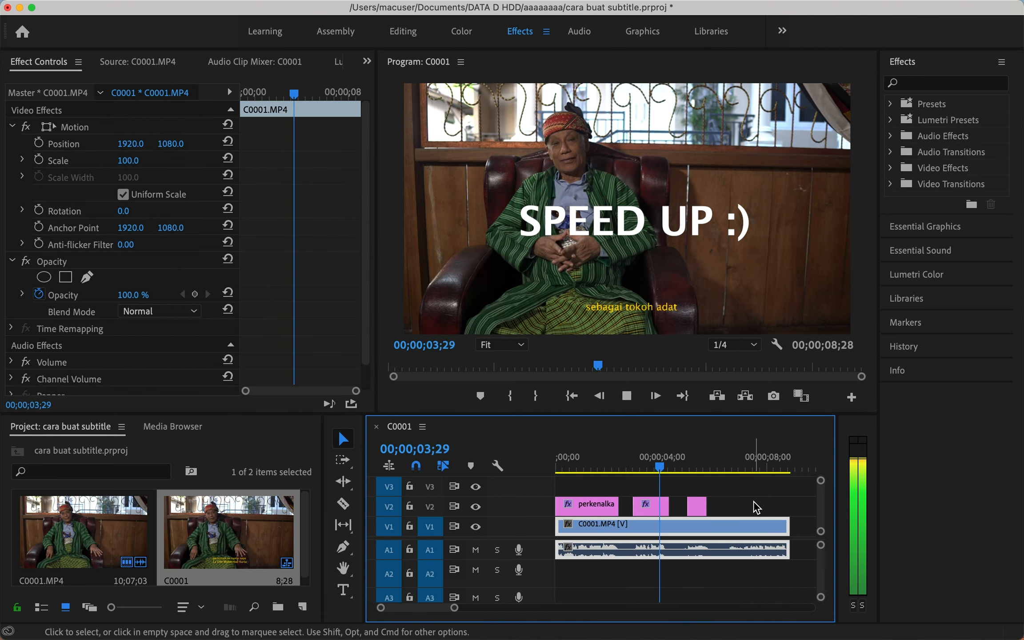
{"action": "left_click_drag", "start_coordinate": [738, 466], "coordinate": [571, 505]}
Delete all three caption clips from V2, leaving only the C0001.MP4 interview clip.
{"action": "left_click", "coordinate": [701, 466]}
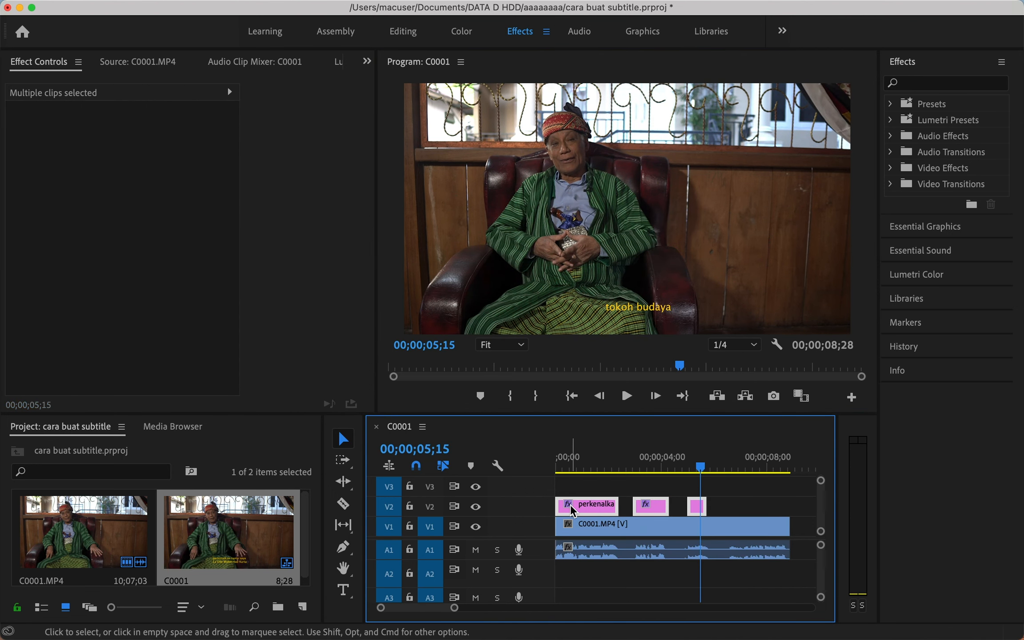
{"action": "key", "text": "Delete"}
{"action": "left_click_drag", "start_coordinate": [573, 466], "coordinate": [557, 466]}
{"action": "left_click", "coordinate": [591, 558]}
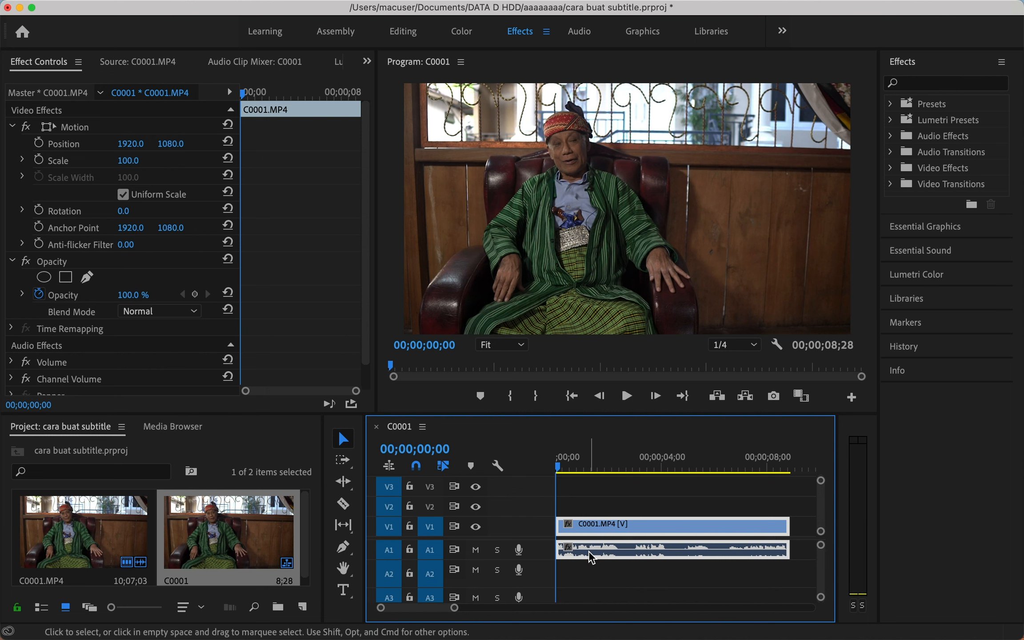
{"action": "left_click", "coordinate": [605, 500]}
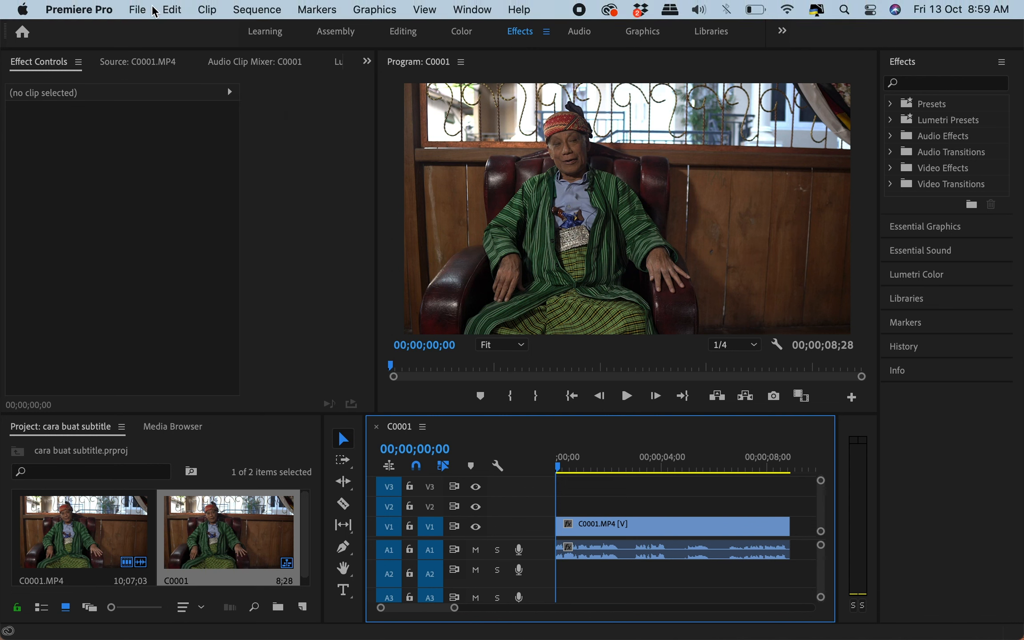
Start a new legacy title via File > New > Legacy Title.
{"action": "left_click", "coordinate": [138, 10]}
{"action": "mouse_move", "coordinate": [149, 32]}
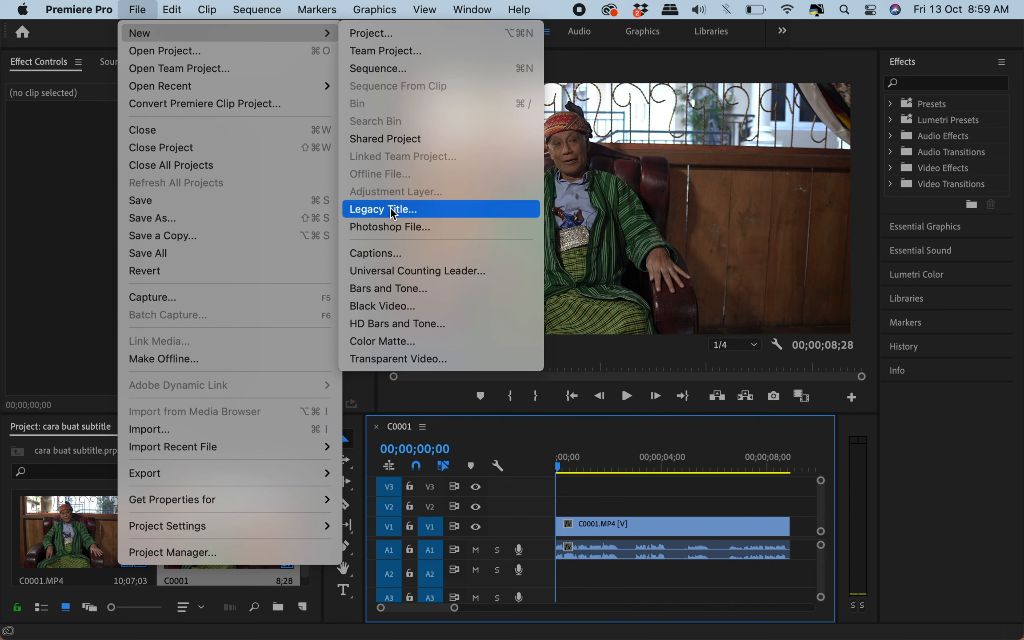
{"action": "left_click", "coordinate": [393, 210]}
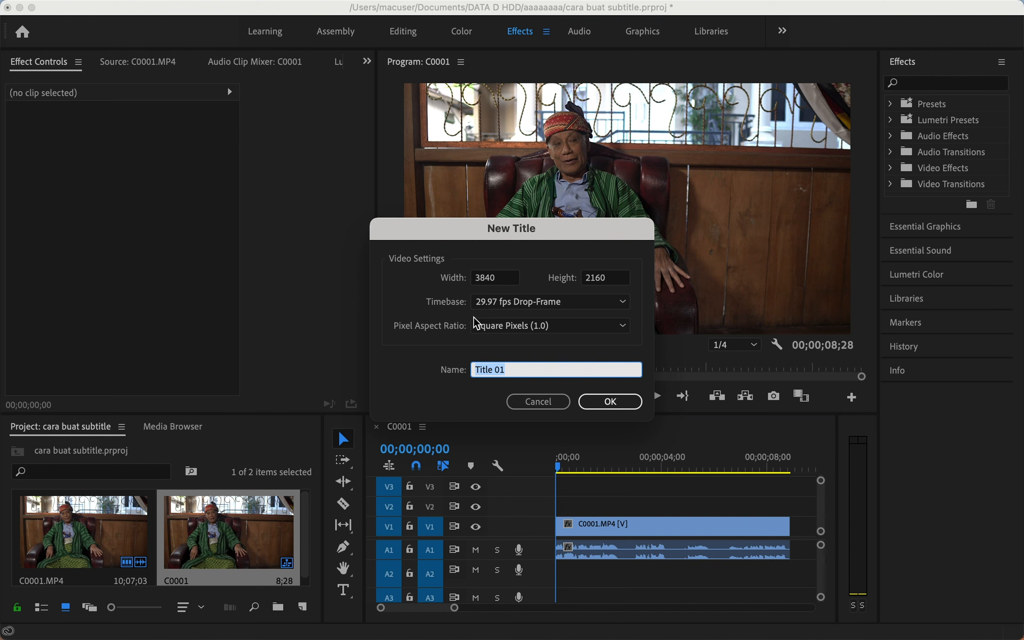
Confirm Title 01, close the Legacy Title Styles panel, and widen the canvas and properties areas.
{"action": "left_click", "coordinate": [611, 403]}
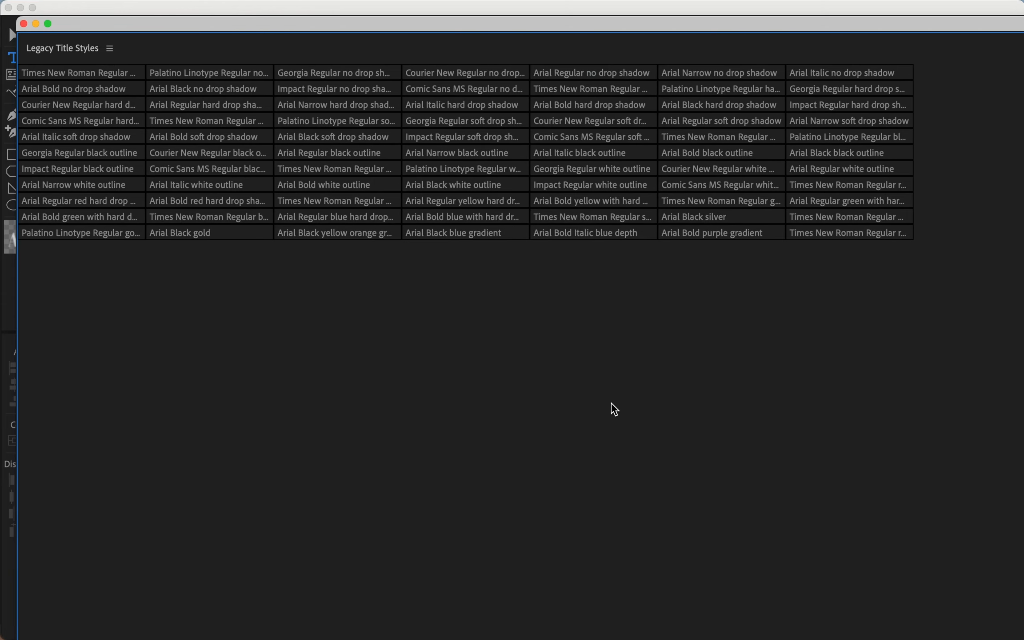
{"action": "left_click", "coordinate": [110, 49]}
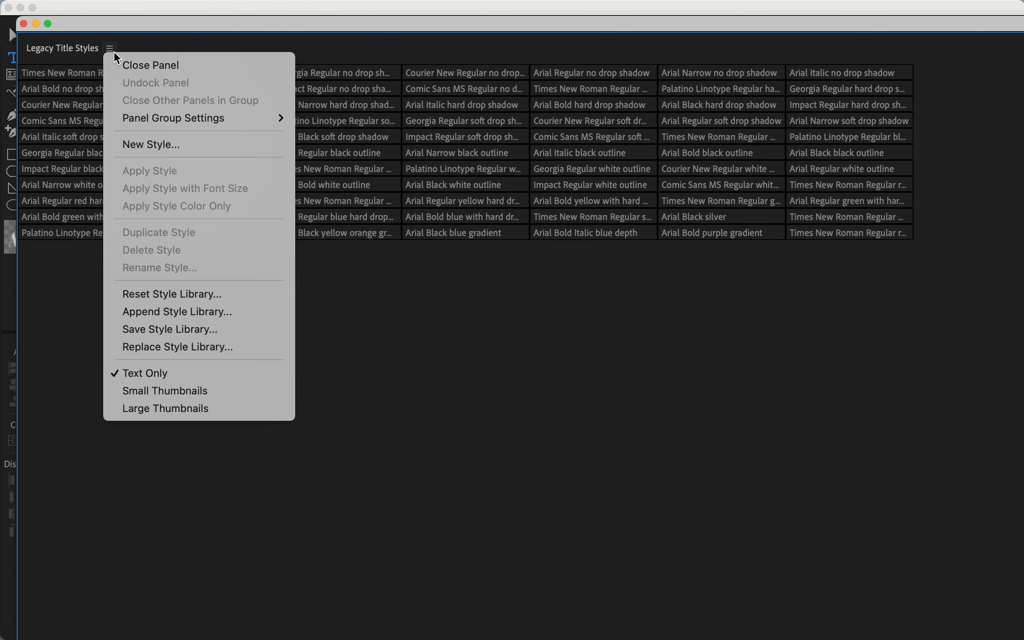
{"action": "left_click", "coordinate": [125, 64]}
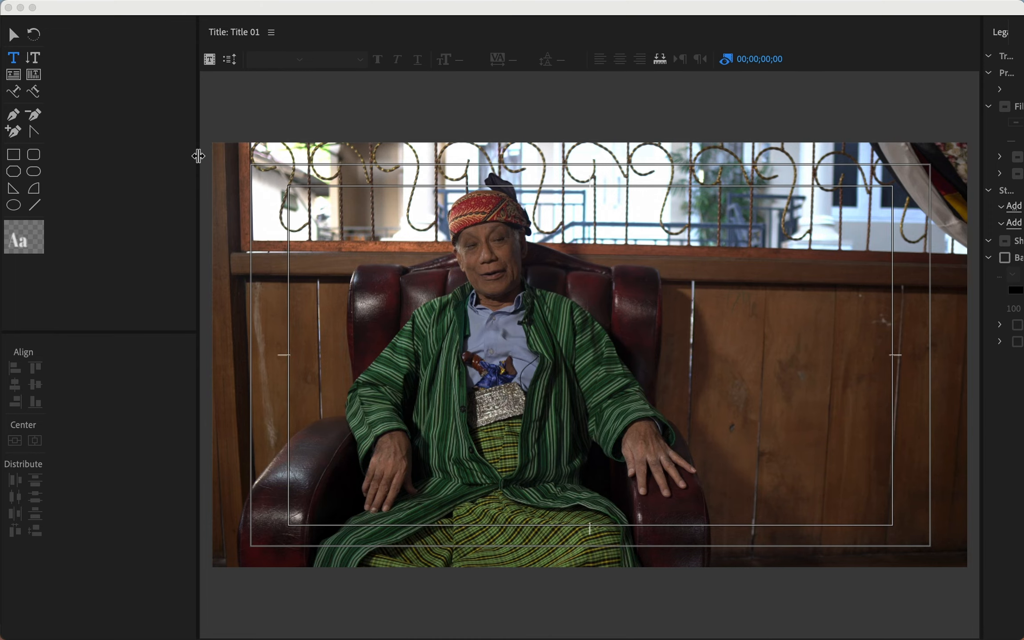
{"action": "left_click_drag", "start_coordinate": [199, 160], "coordinate": [42, 160]}
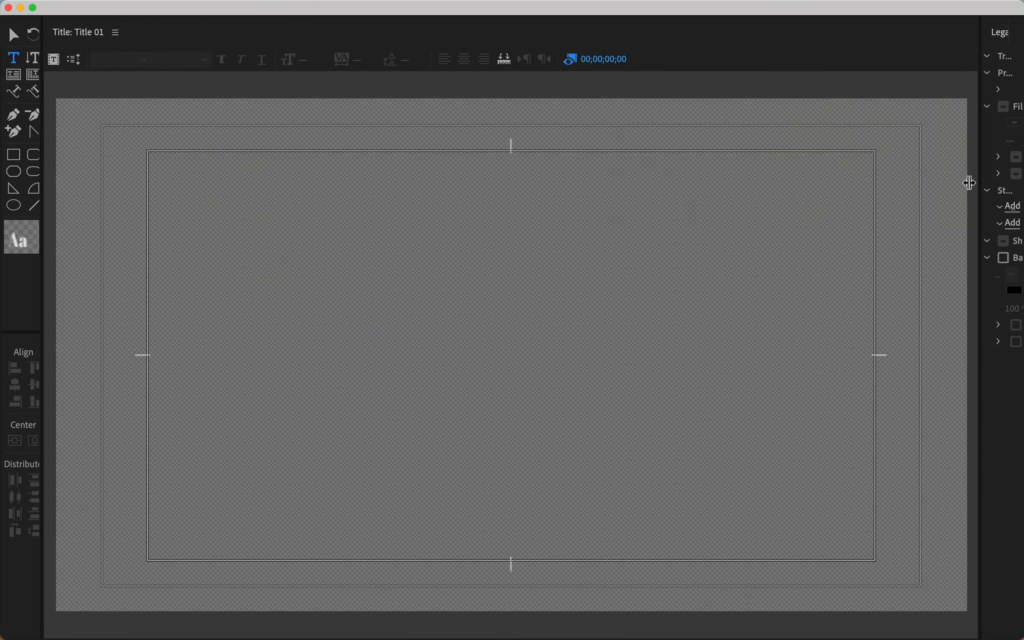
{"action": "left_click_drag", "start_coordinate": [968, 183], "coordinate": [863, 183]}
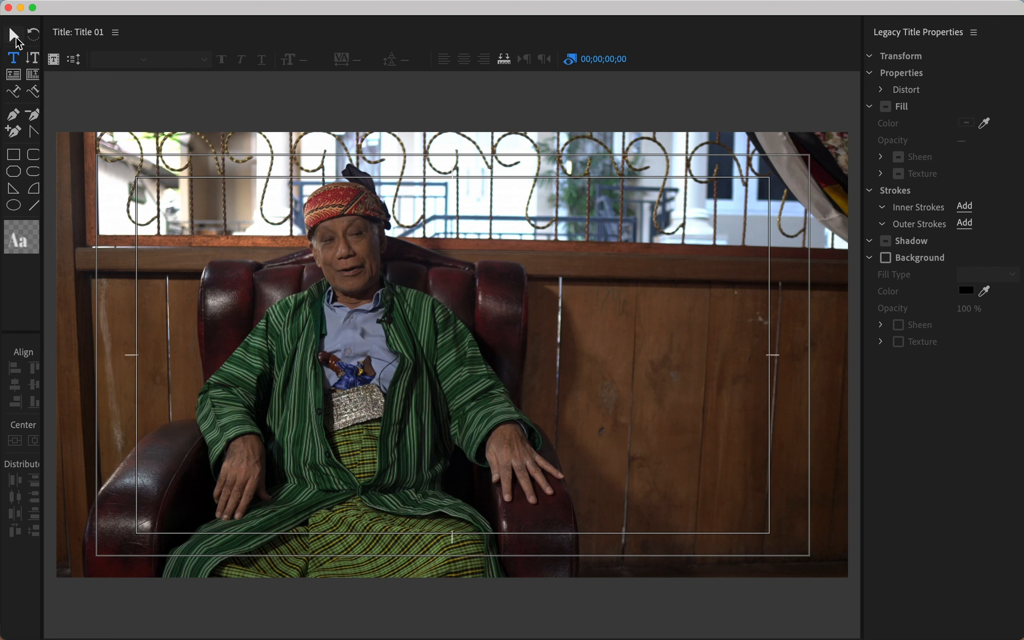
{"action": "left_click", "coordinate": [14, 35]}
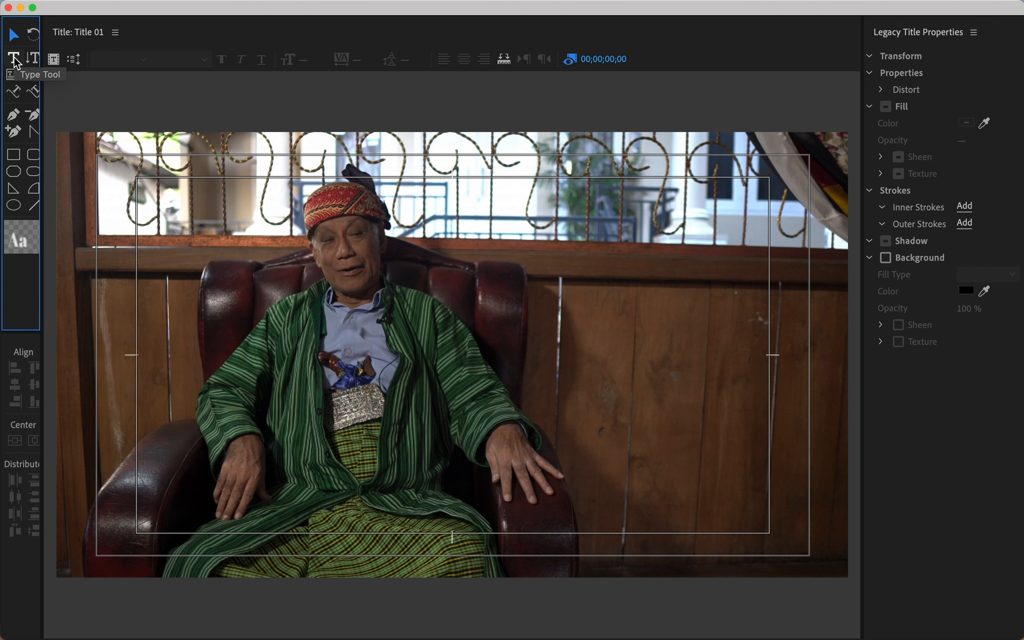
Type 'Perkenalkan nama saya' followed by the speaker's full name on the Title 01 canvas.
{"action": "left_click", "coordinate": [14, 58]}
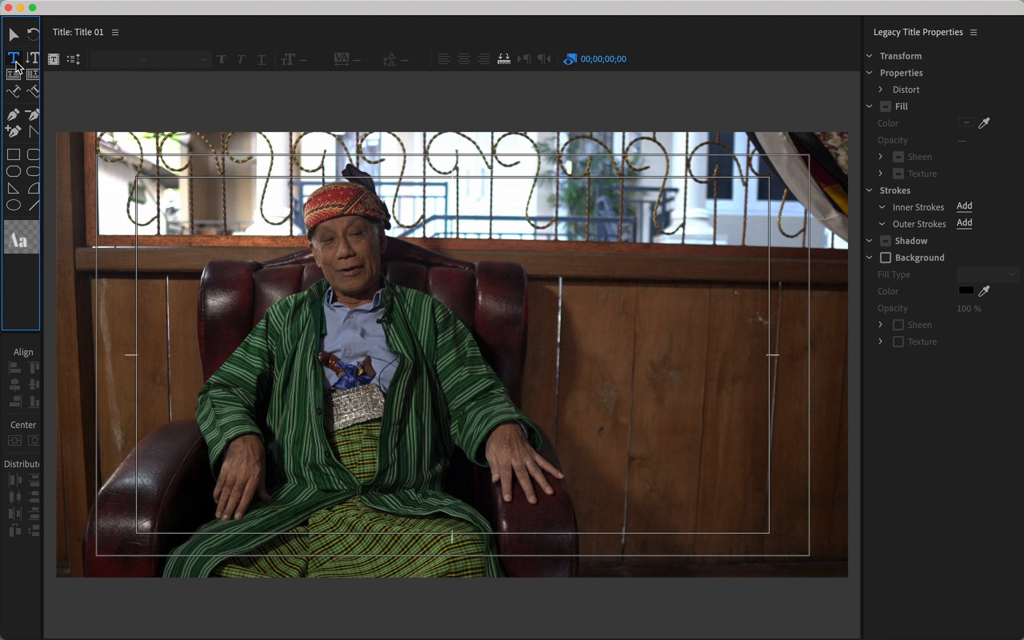
{"action": "key", "text": "super+z"}
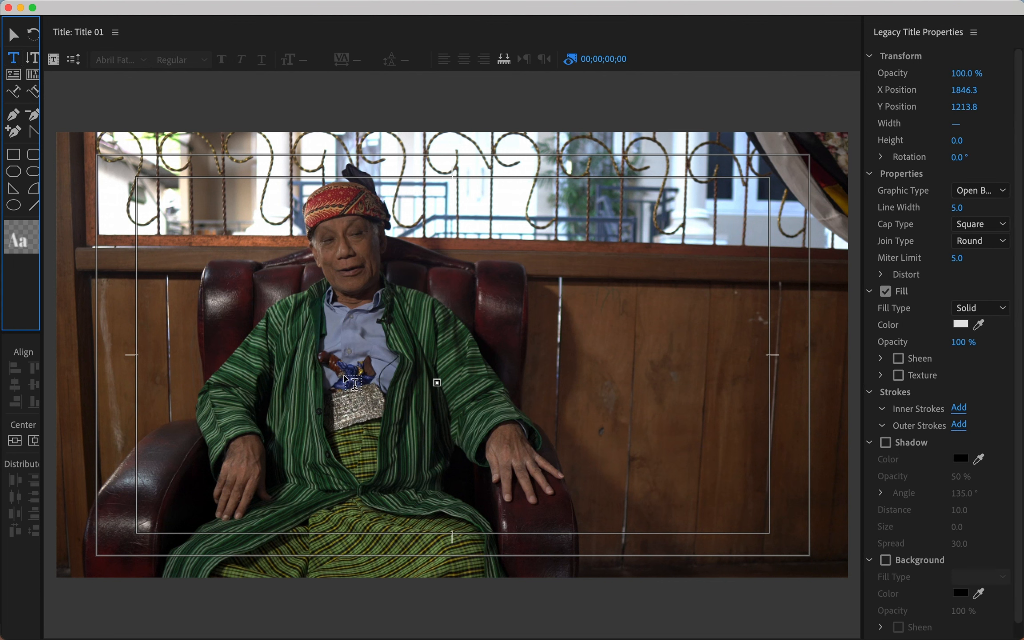
{"action": "left_click", "coordinate": [349, 380]}
{"action": "type", "text": "PER"}
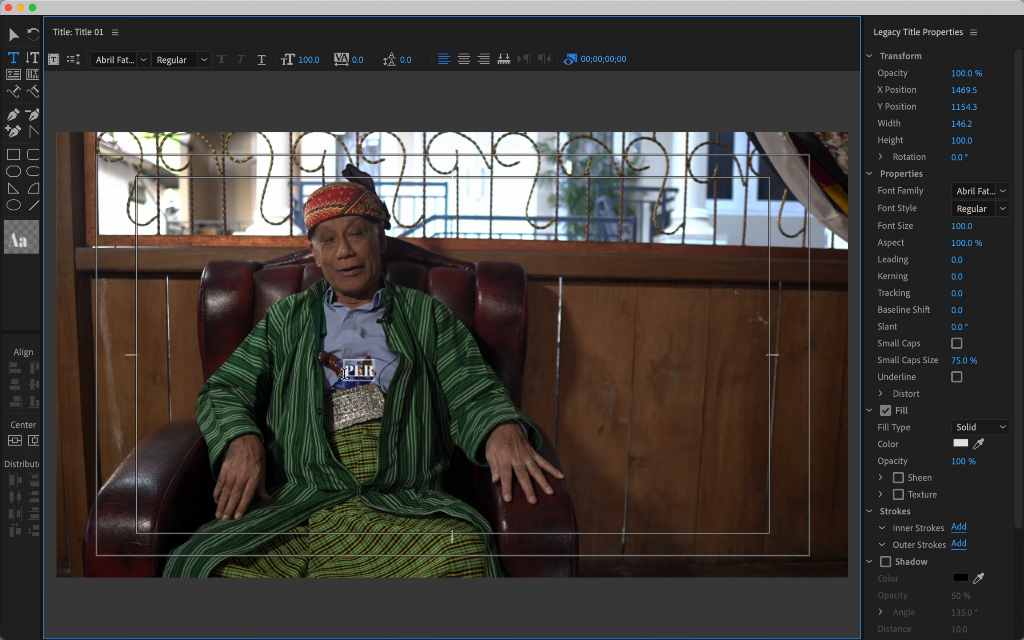
{"action": "key", "text": "BackSpace"}
{"action": "key", "text": "BackSpace"}
{"action": "type", "text": "erkenalkan nama sa"}
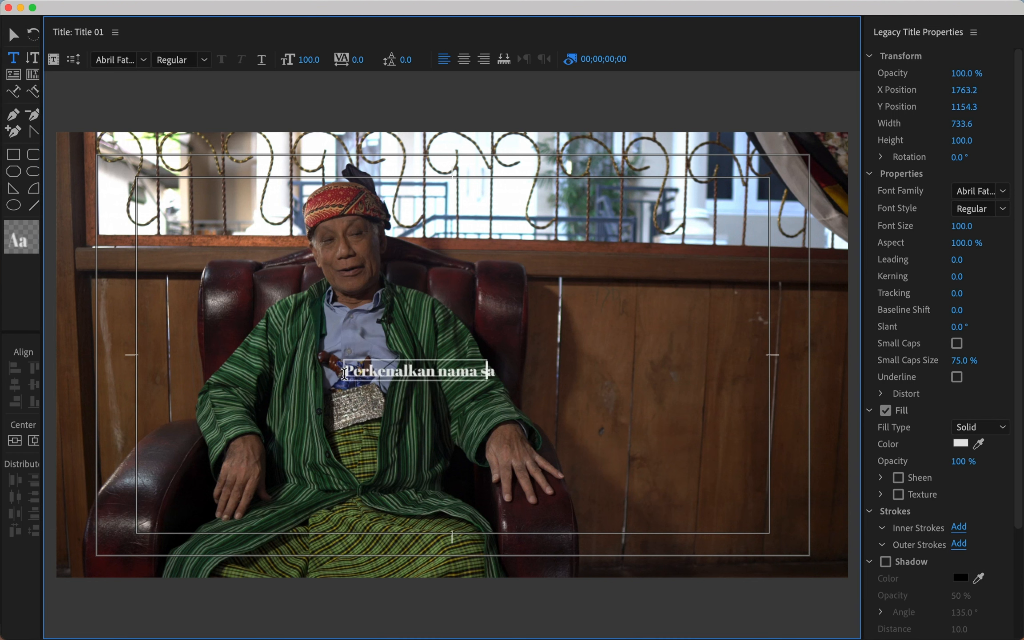
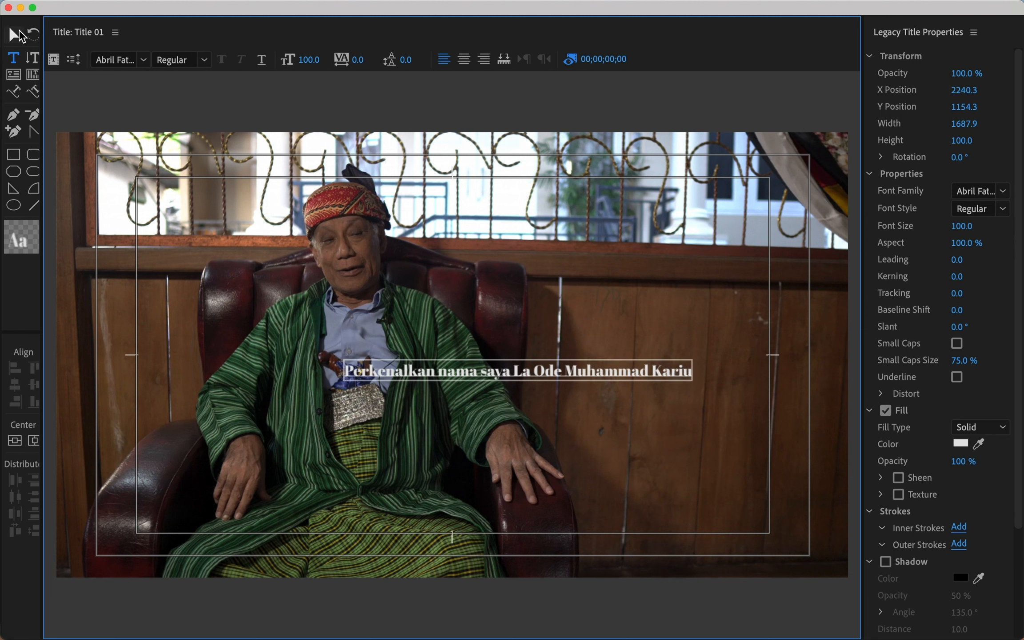
{"action": "left_click", "coordinate": [16, 36]}
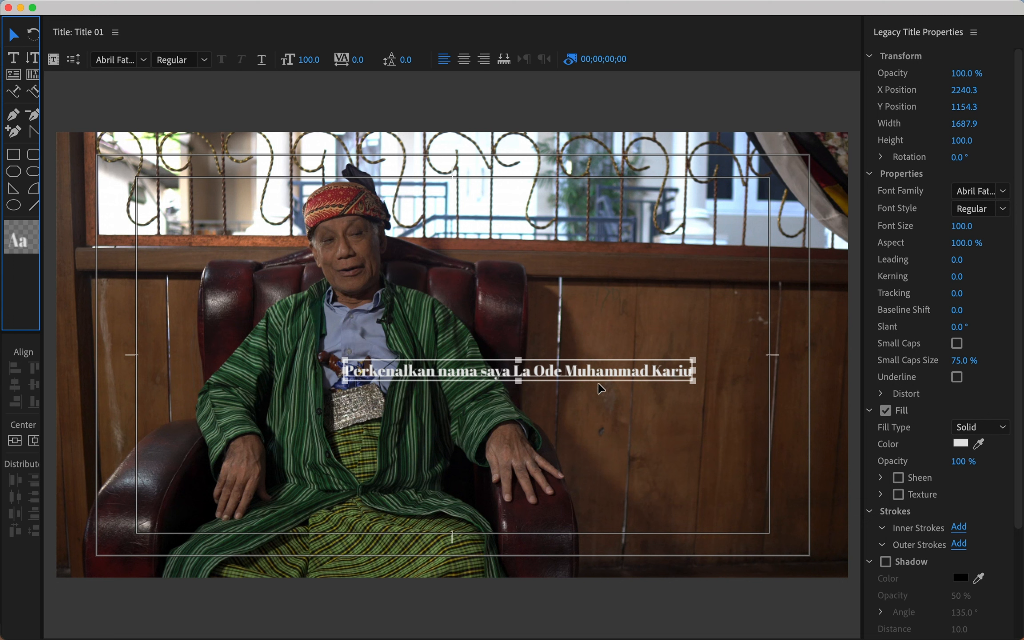
Set the title text to Arial at size 80 and move it into the lower third.
{"action": "left_click", "coordinate": [1003, 192]}
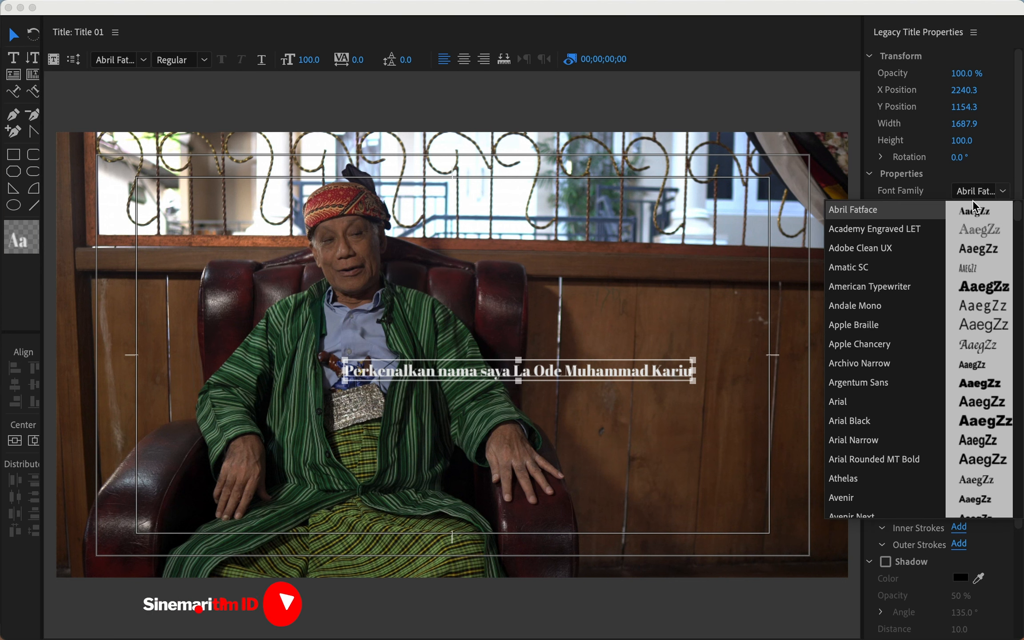
{"action": "scroll", "coordinate": [893, 362], "scroll_direction": "down", "scroll_amount": 1}
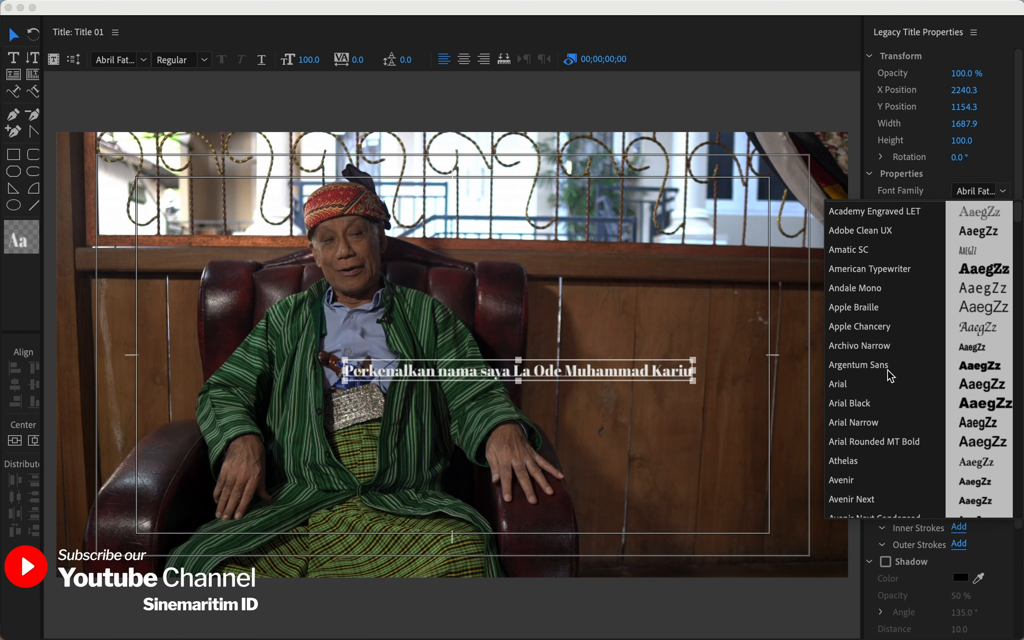
{"action": "left_click", "coordinate": [858, 384]}
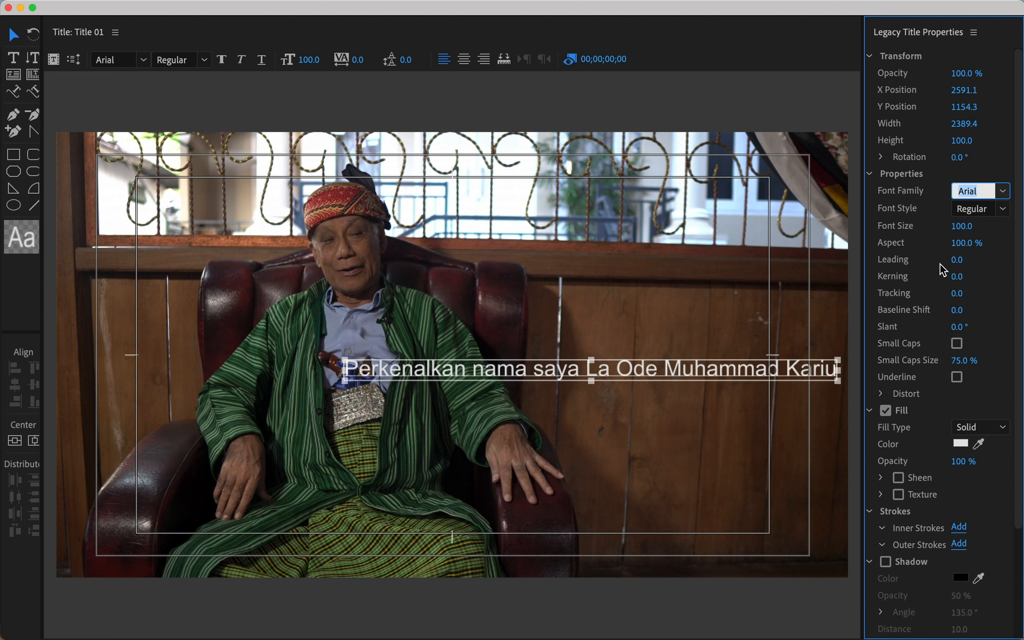
{"action": "left_click", "coordinate": [961, 227]}
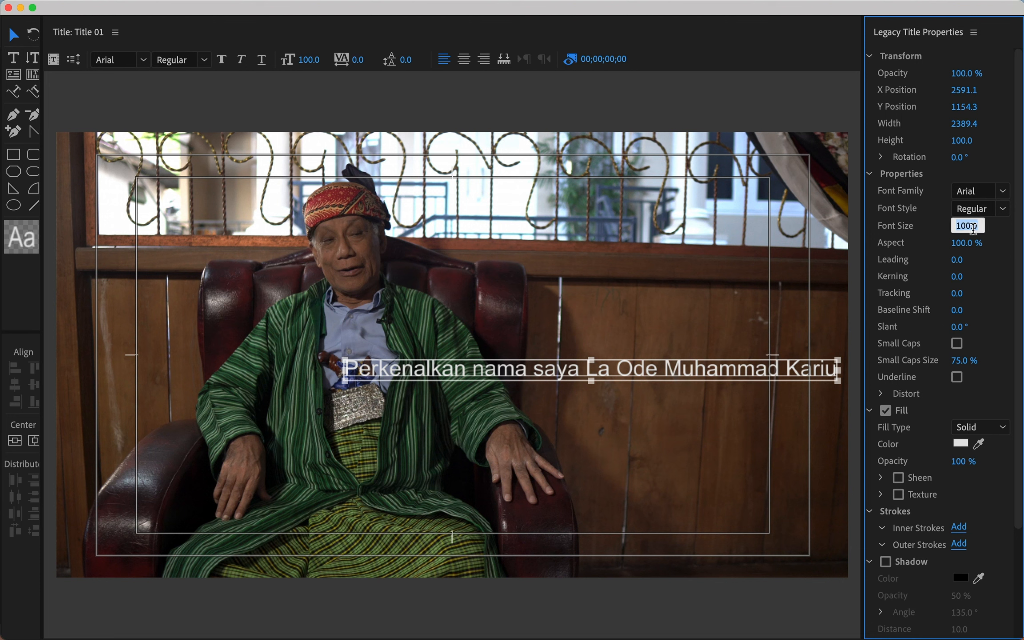
{"action": "type", "text": "80"}
{"action": "left_click", "coordinate": [14, 41]}
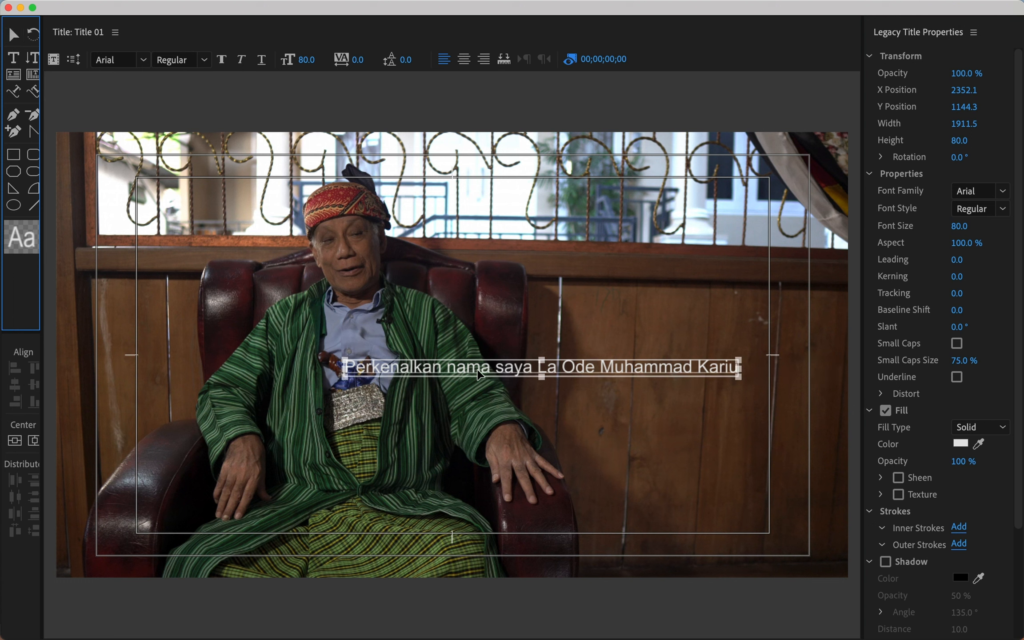
{"action": "left_click_drag", "start_coordinate": [479, 375], "coordinate": [391, 541]}
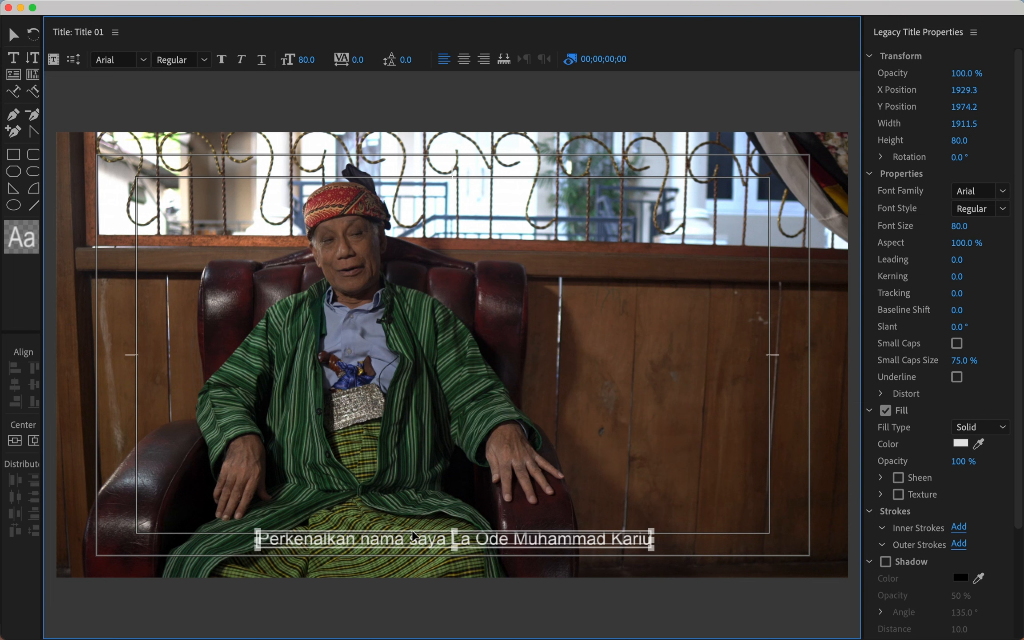
{"action": "left_click", "coordinate": [581, 488]}
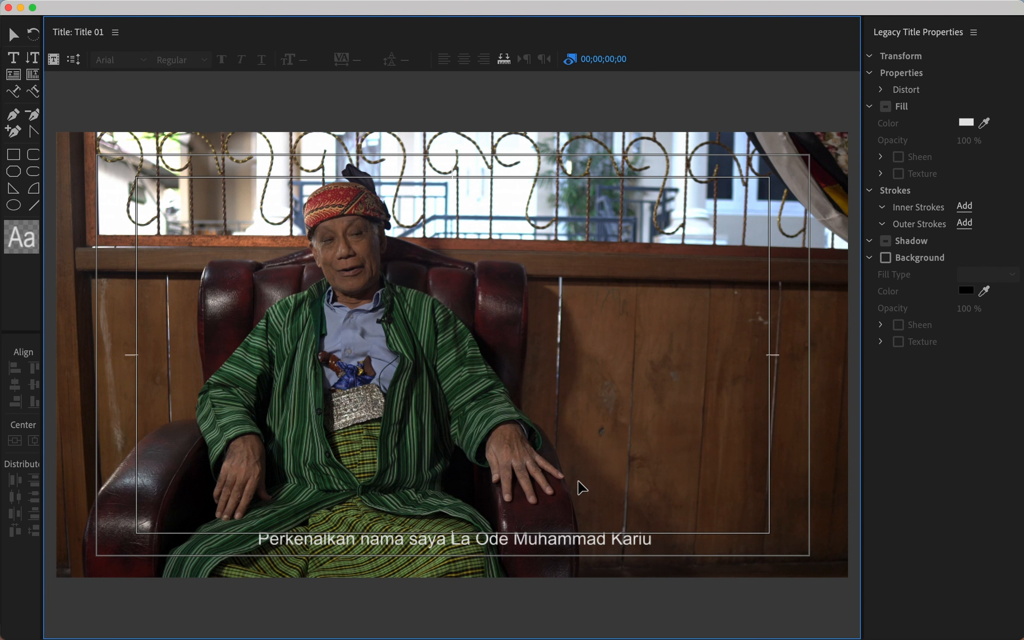
{"action": "left_click", "coordinate": [573, 549]}
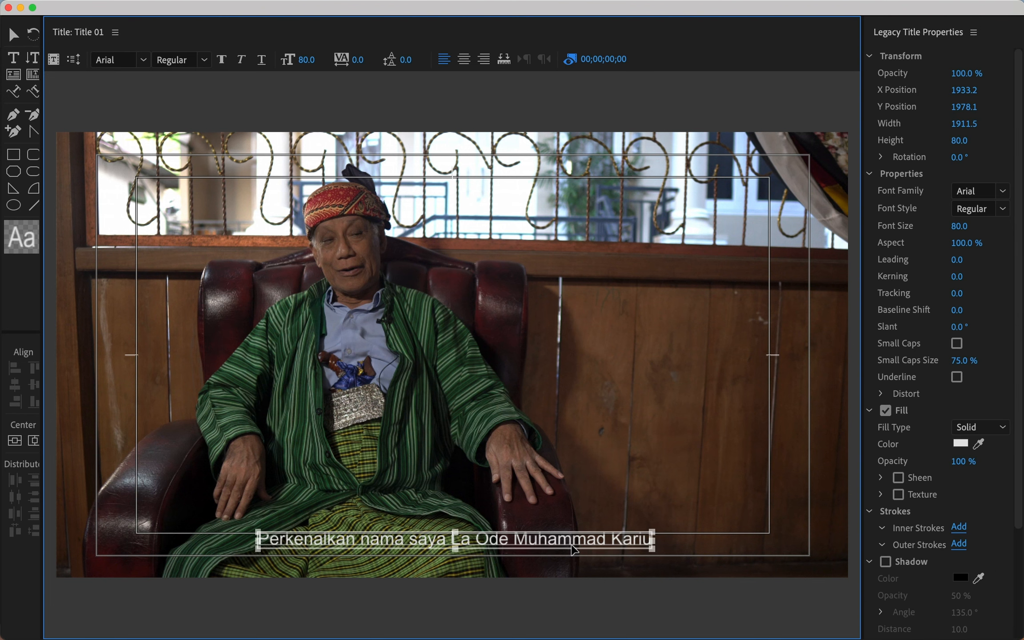
{"action": "left_click_drag", "start_coordinate": [574, 549], "coordinate": [576, 549]}
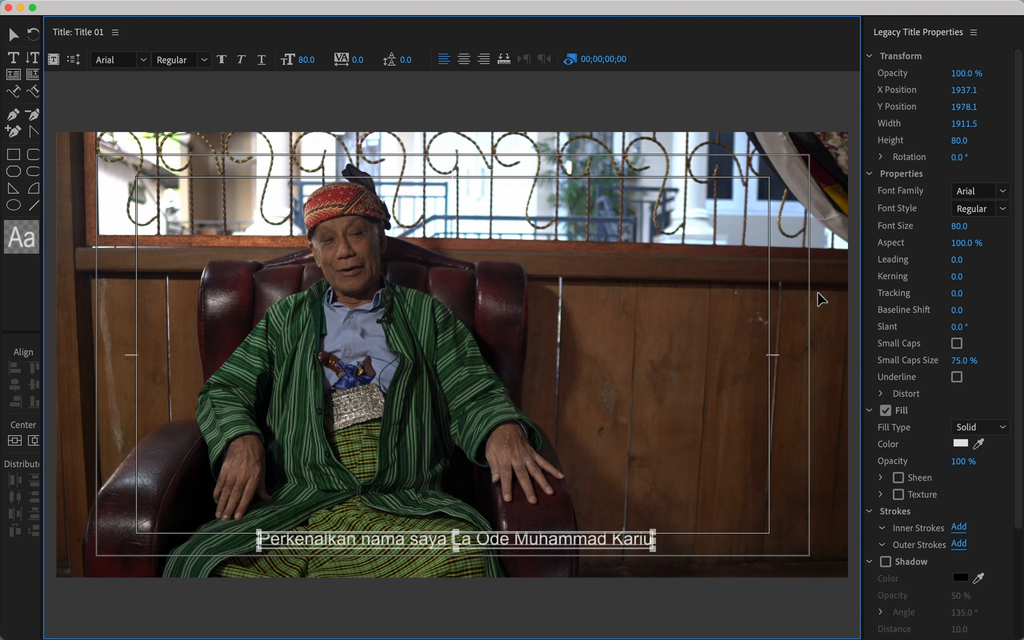
{"action": "left_click", "coordinate": [1002, 212]}
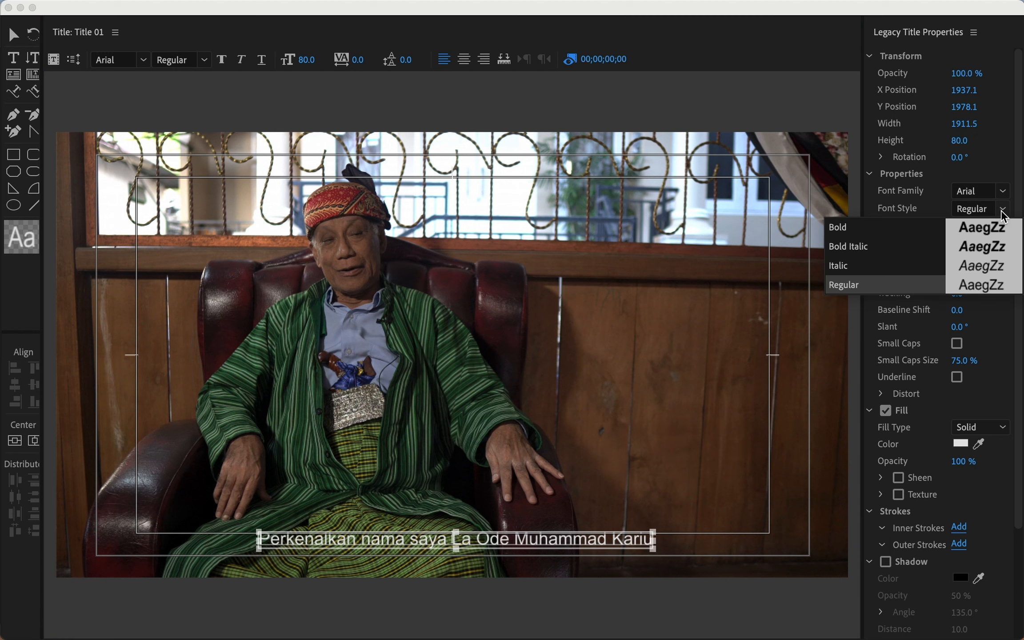
{"action": "left_click", "coordinate": [870, 228]}
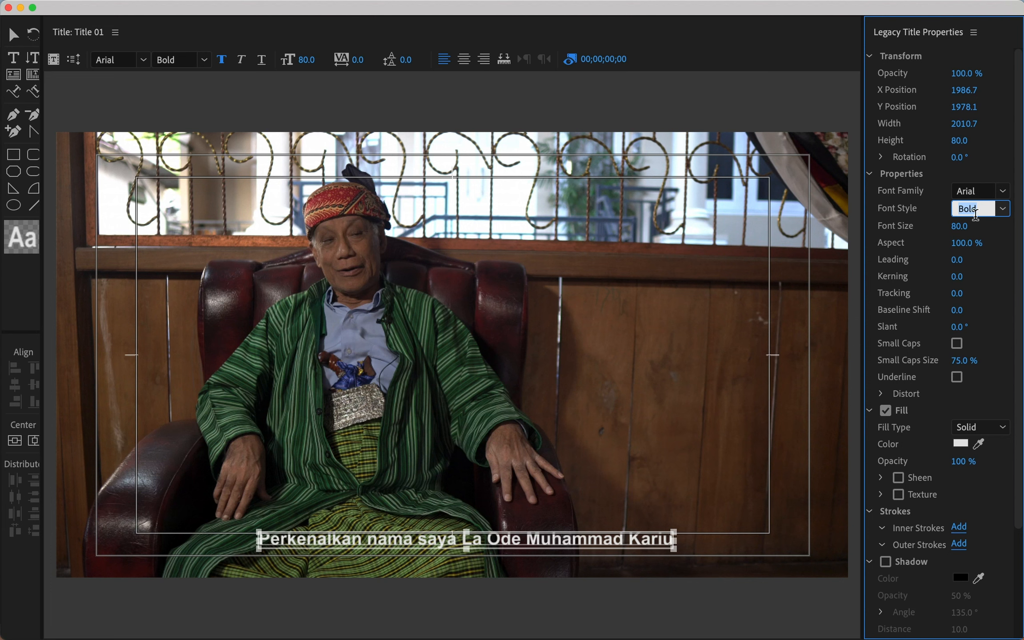
{"action": "left_click", "coordinate": [1002, 212]}
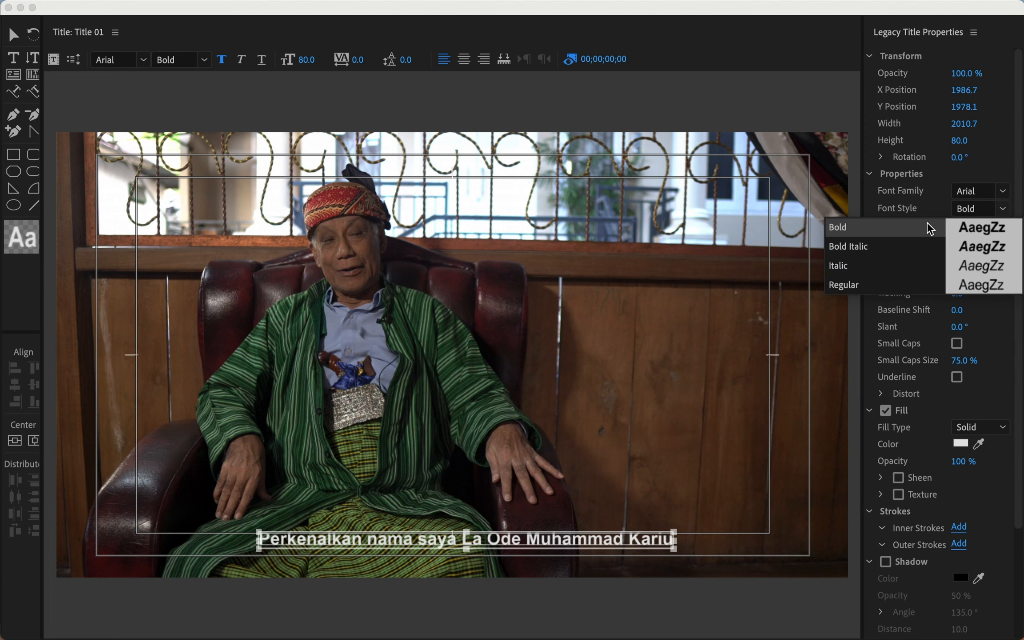
{"action": "left_click", "coordinate": [840, 282]}
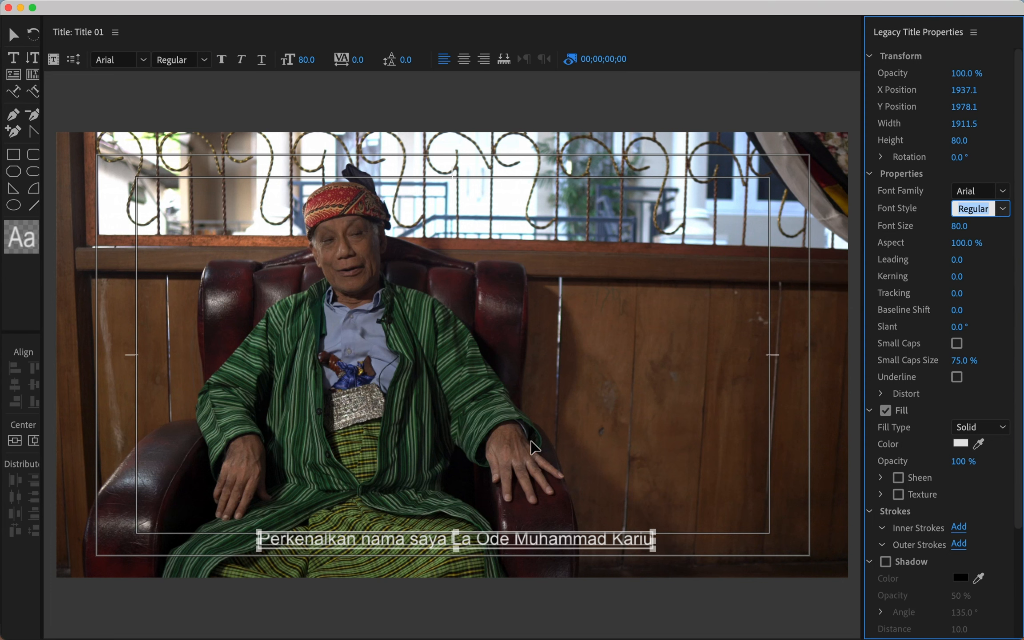
{"action": "left_click", "coordinate": [512, 482]}
{"action": "left_click", "coordinate": [502, 541]}
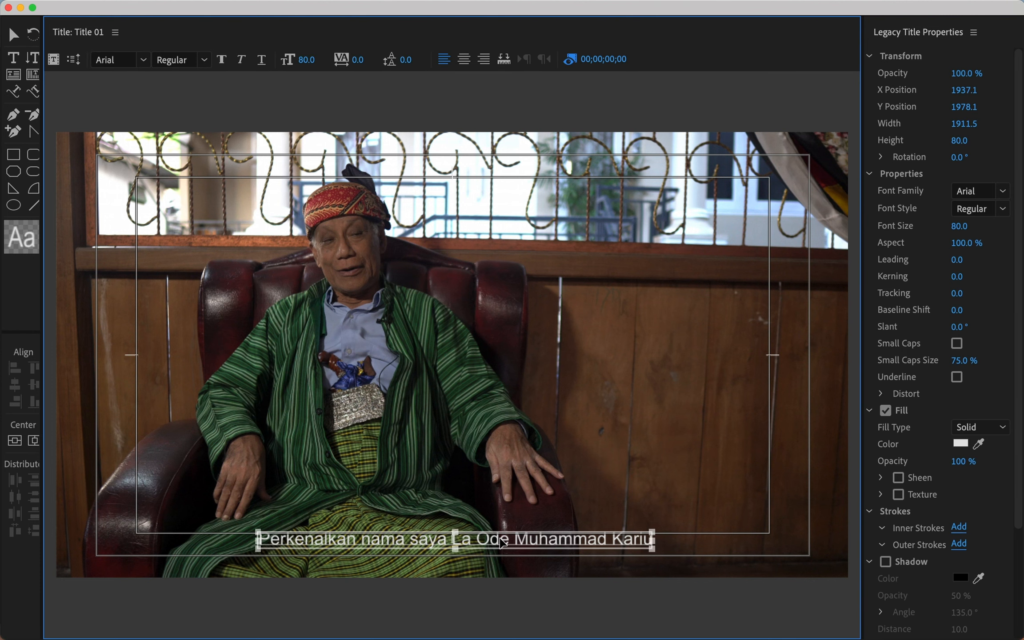
{"action": "left_click", "coordinate": [960, 444]}
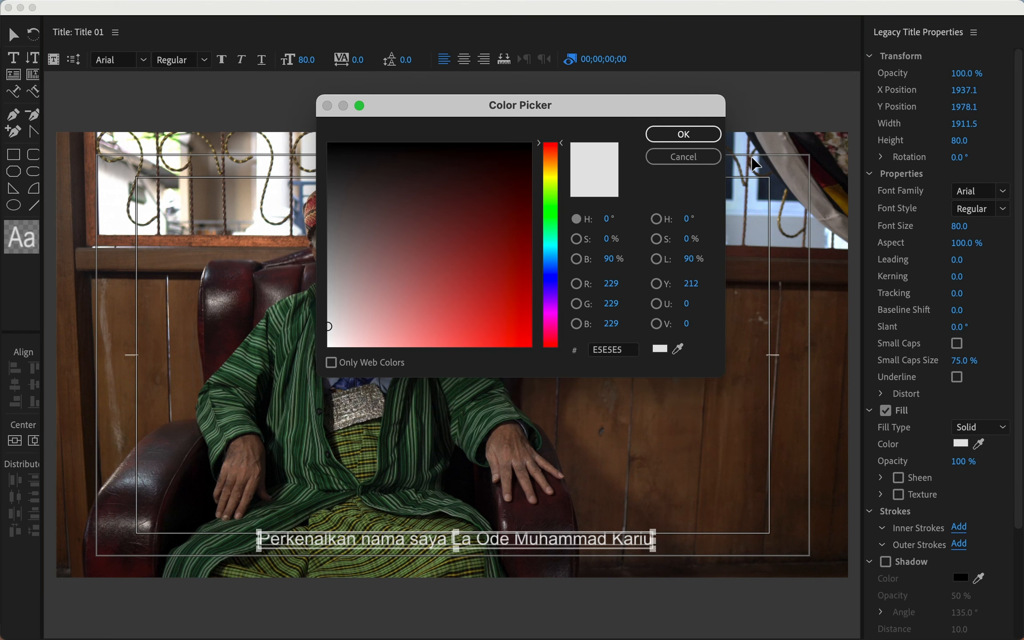
{"action": "left_click", "coordinate": [705, 132]}
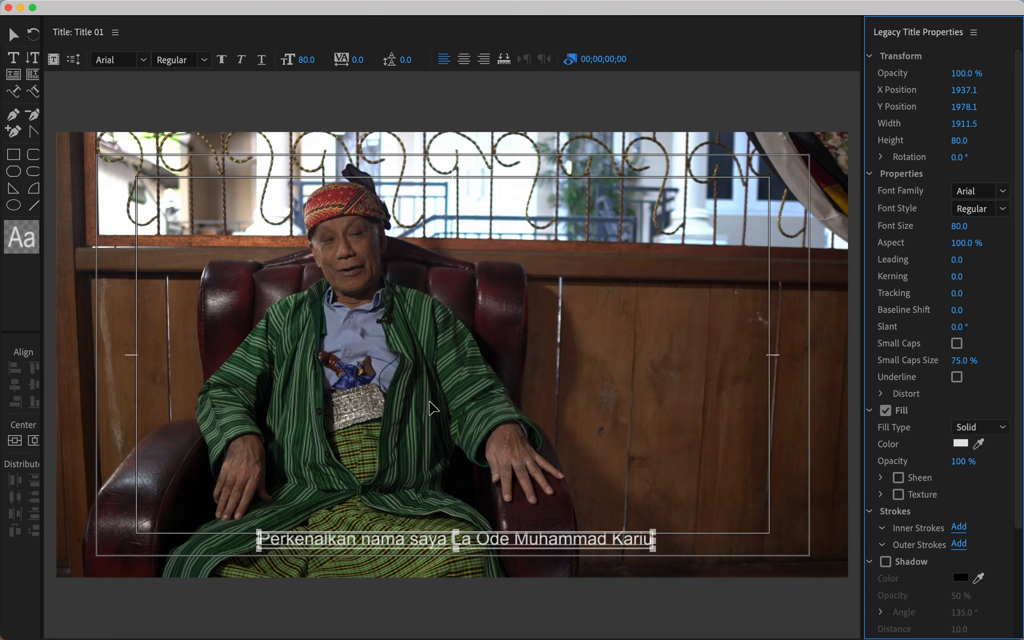
{"action": "left_click", "coordinate": [531, 489]}
{"action": "left_click", "coordinate": [483, 539]}
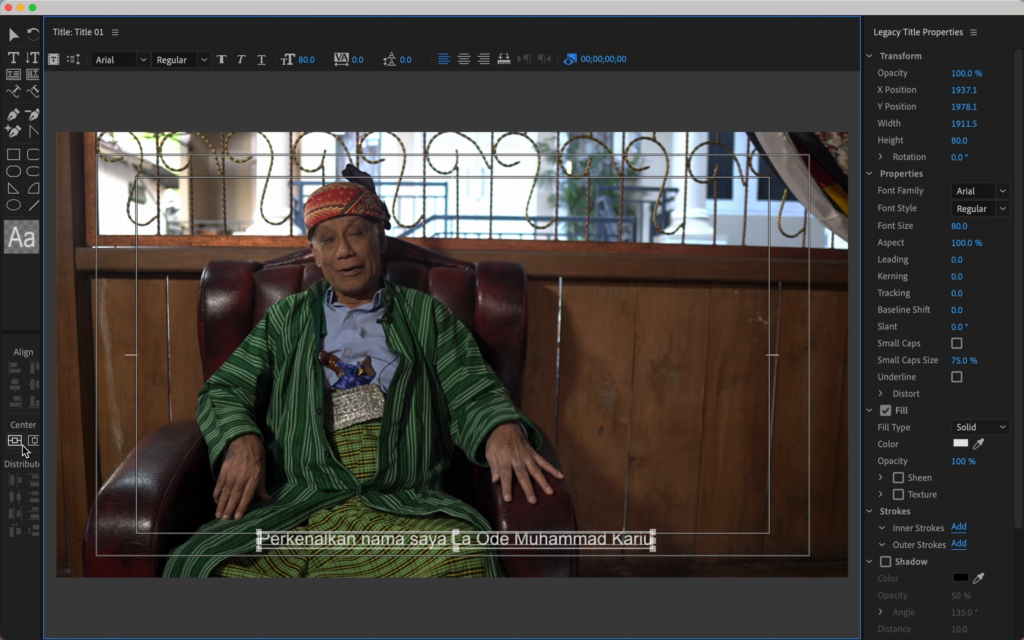
Widen the tools area and centre the subtitle line with Horizontal and Vertical Center.
{"action": "left_click_drag", "start_coordinate": [42, 442], "coordinate": [57, 443]}
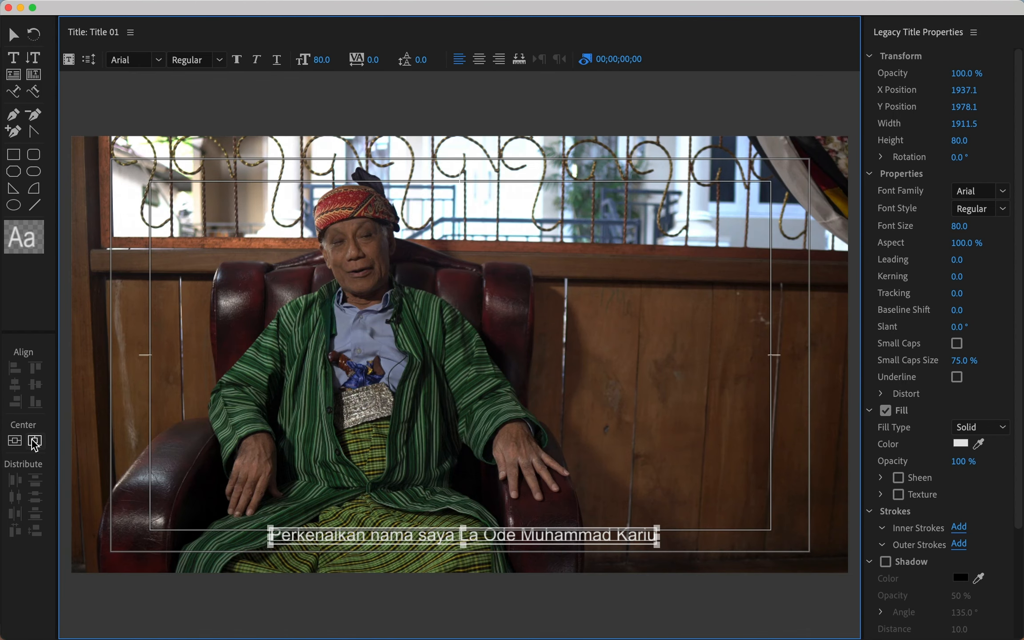
{"action": "left_click", "coordinate": [34, 442]}
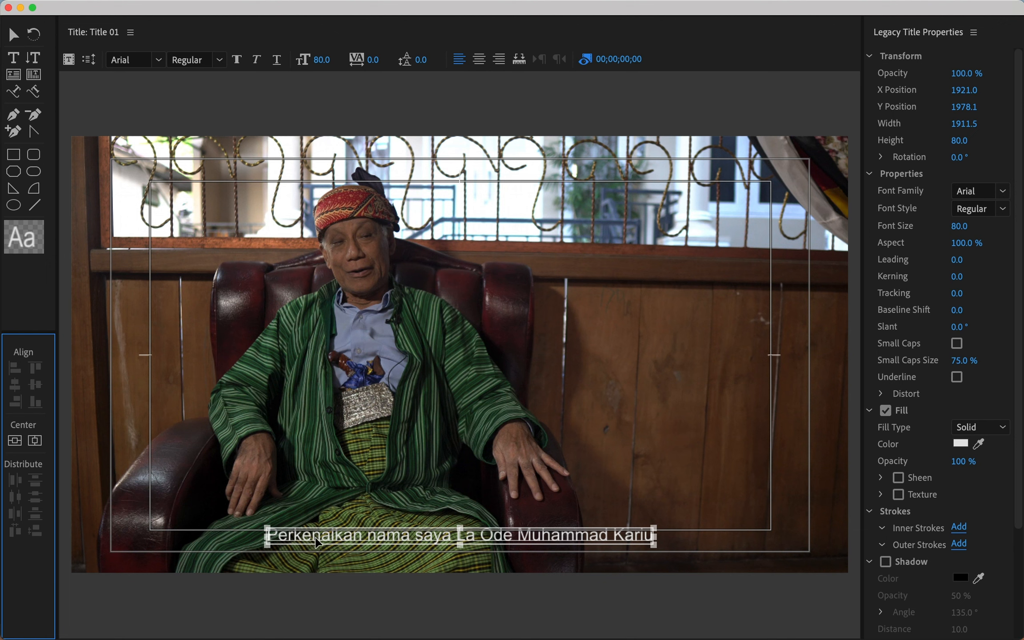
{"action": "left_click_drag", "start_coordinate": [317, 542], "coordinate": [185, 550]}
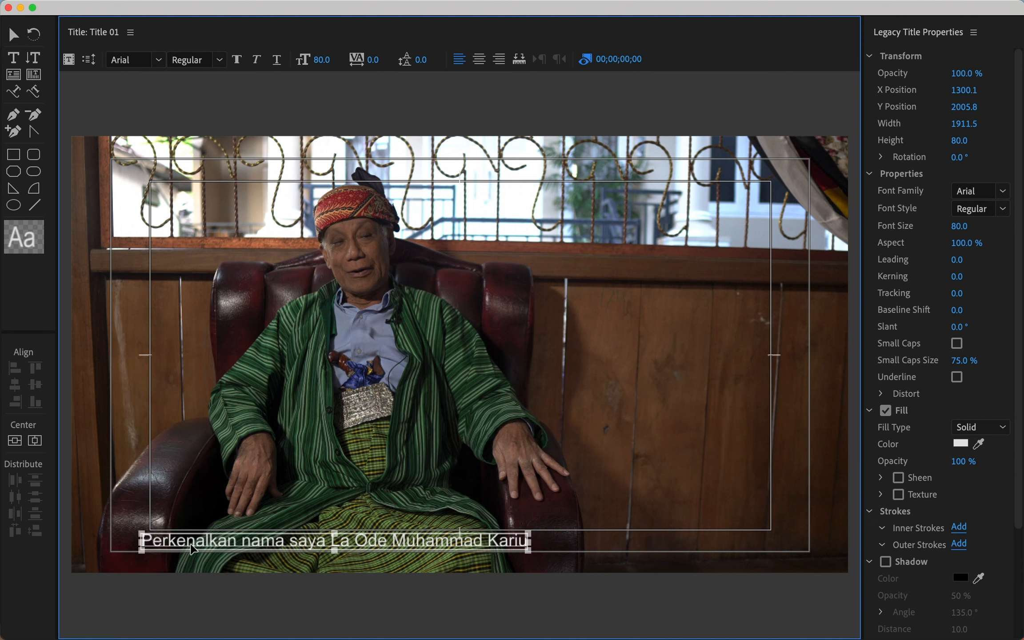
{"action": "left_click", "coordinate": [37, 442]}
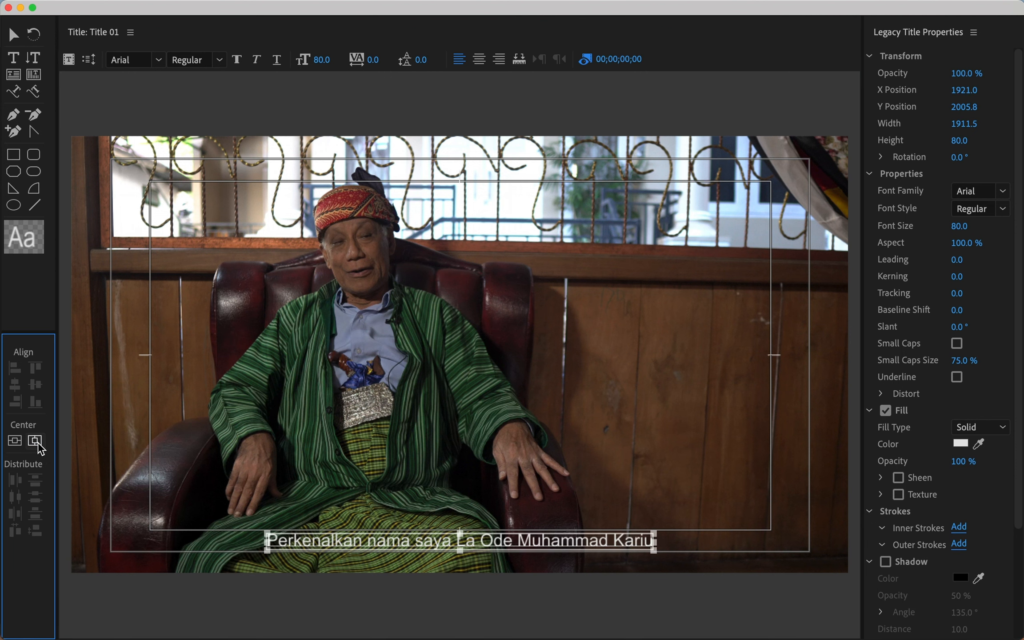
{"action": "left_click", "coordinate": [450, 454]}
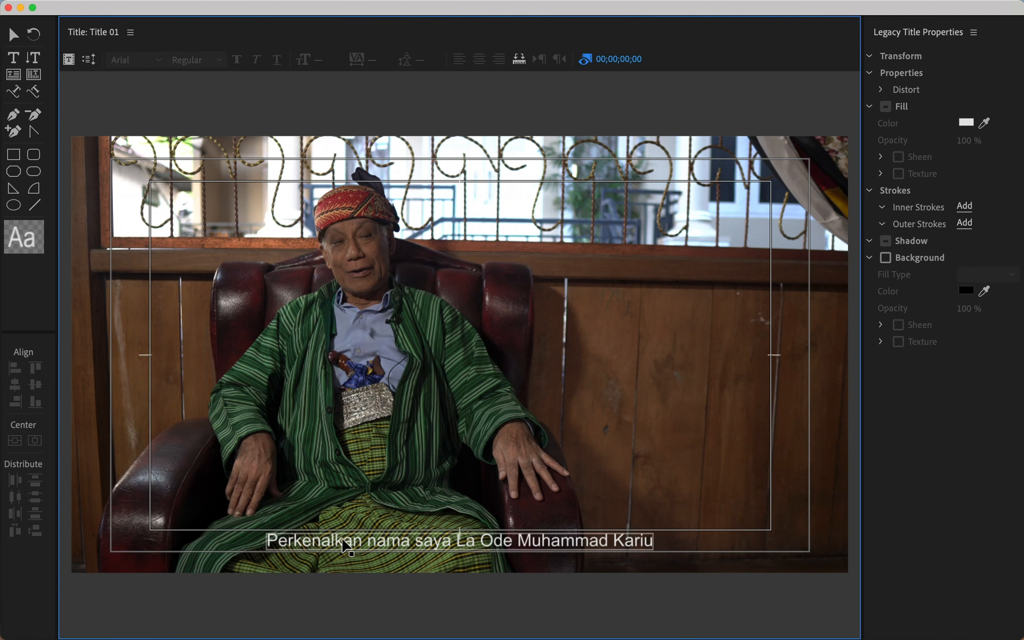
{"action": "left_click", "coordinate": [373, 537]}
{"action": "left_click_drag", "start_coordinate": [372, 532], "coordinate": [396, 532]}
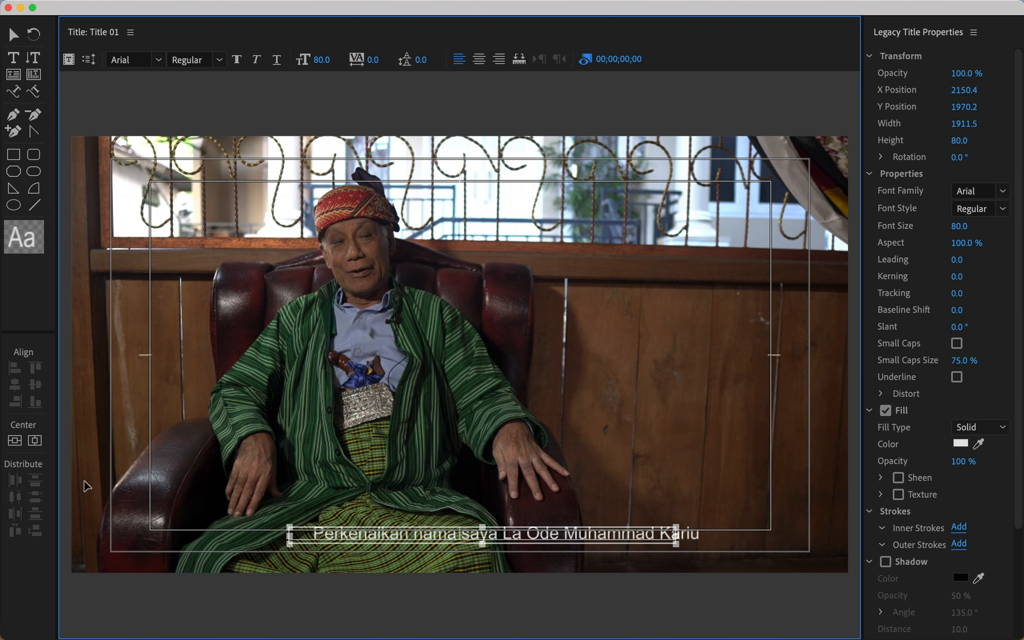
{"action": "left_click", "coordinate": [35, 441]}
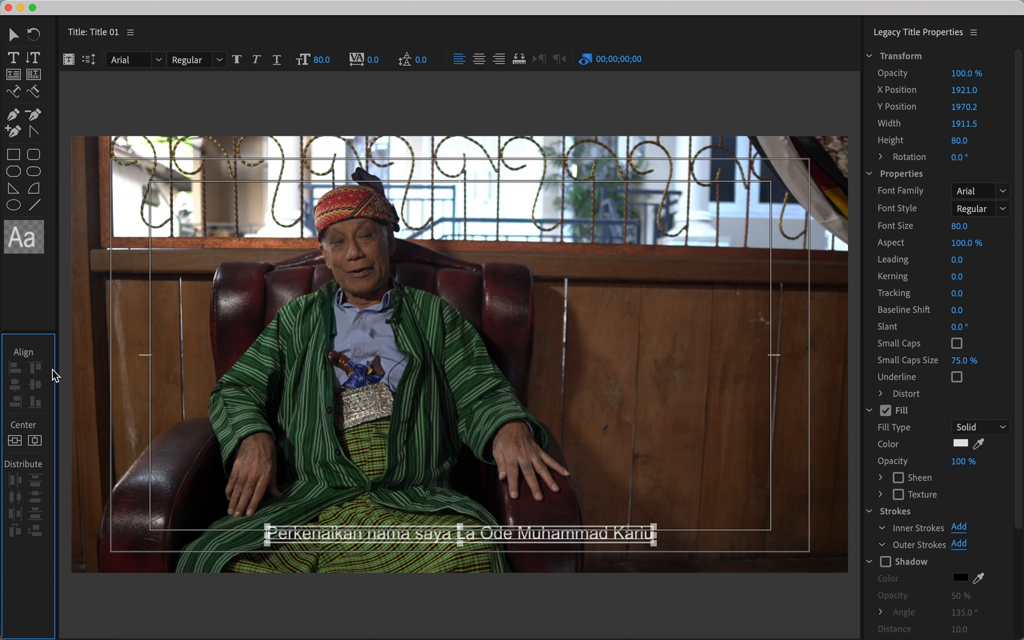
{"action": "left_click", "coordinate": [19, 440]}
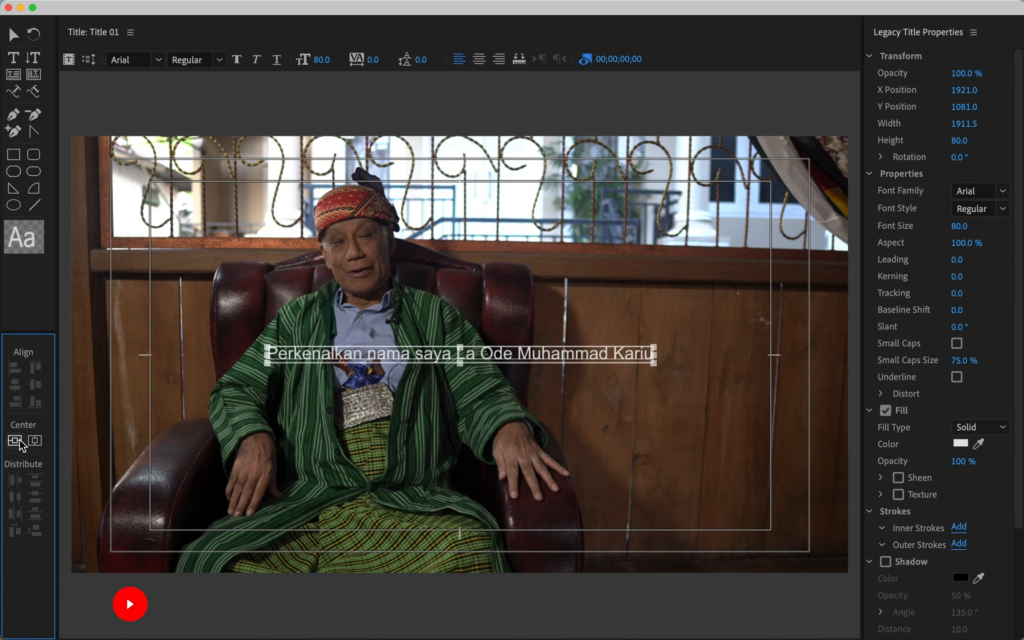
{"action": "left_click", "coordinate": [33, 440]}
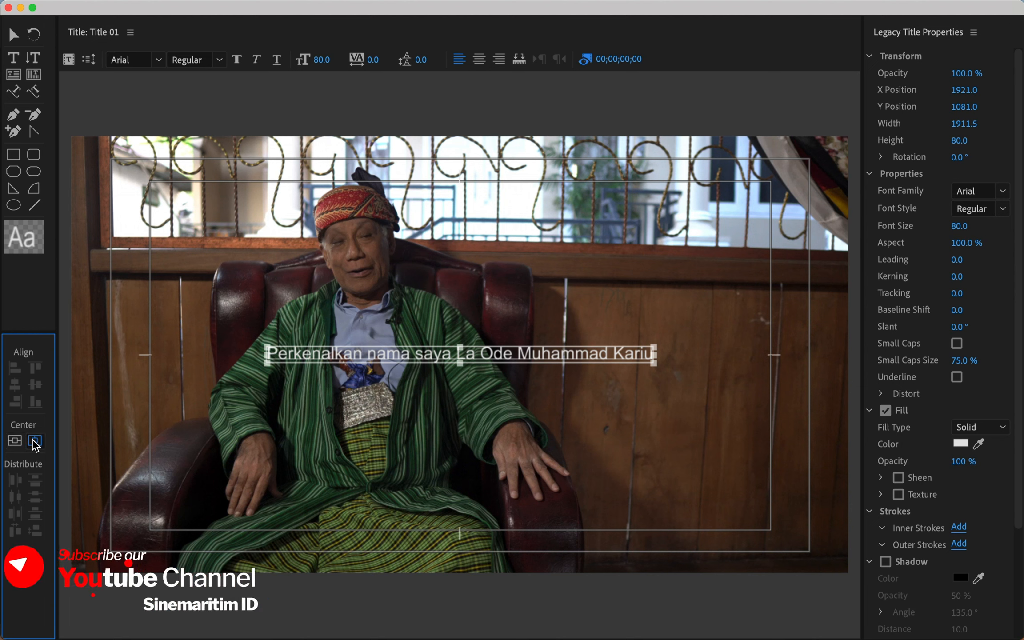
Drag the centred subtitle down to the frame bottom, re-centre it horizontally, and deselect.
{"action": "left_click_drag", "start_coordinate": [319, 356], "coordinate": [222, 243]}
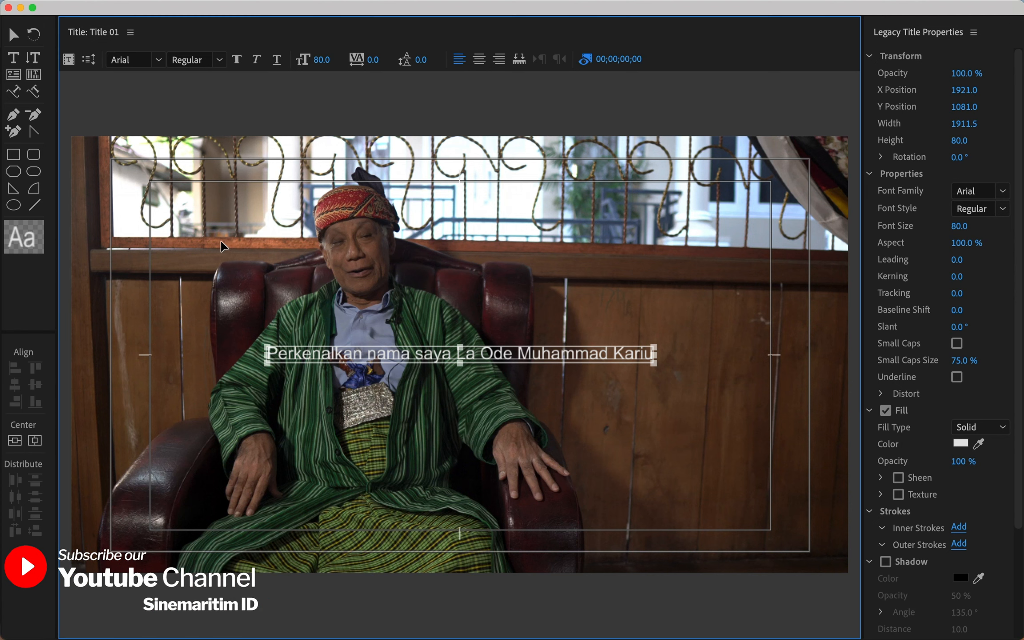
{"action": "left_click", "coordinate": [21, 440]}
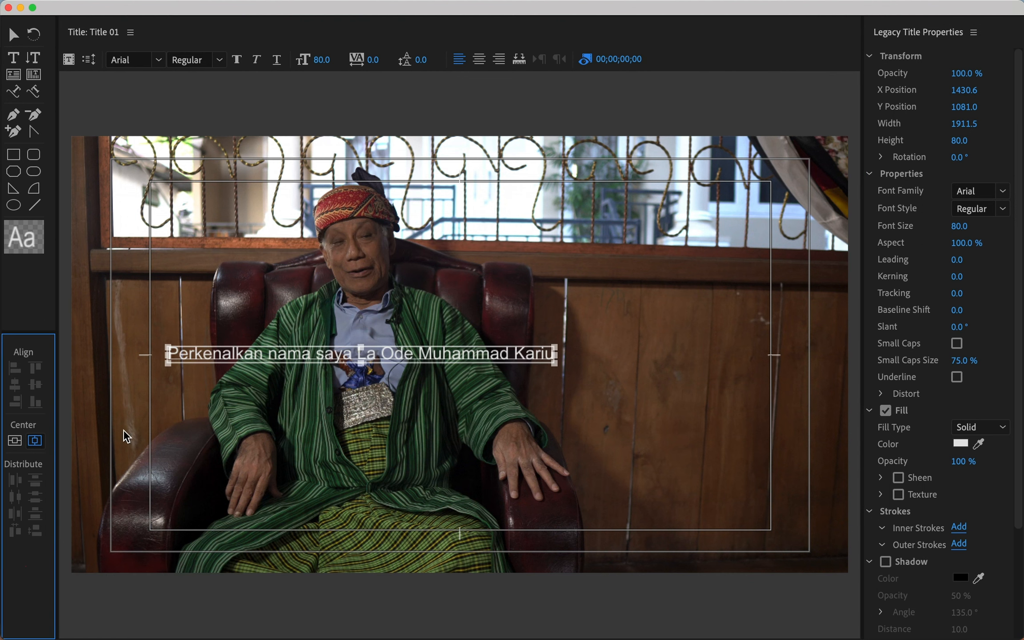
{"action": "left_click", "coordinate": [35, 440]}
{"action": "left_click_drag", "start_coordinate": [320, 355], "coordinate": [318, 543]}
{"action": "left_click", "coordinate": [34, 442]}
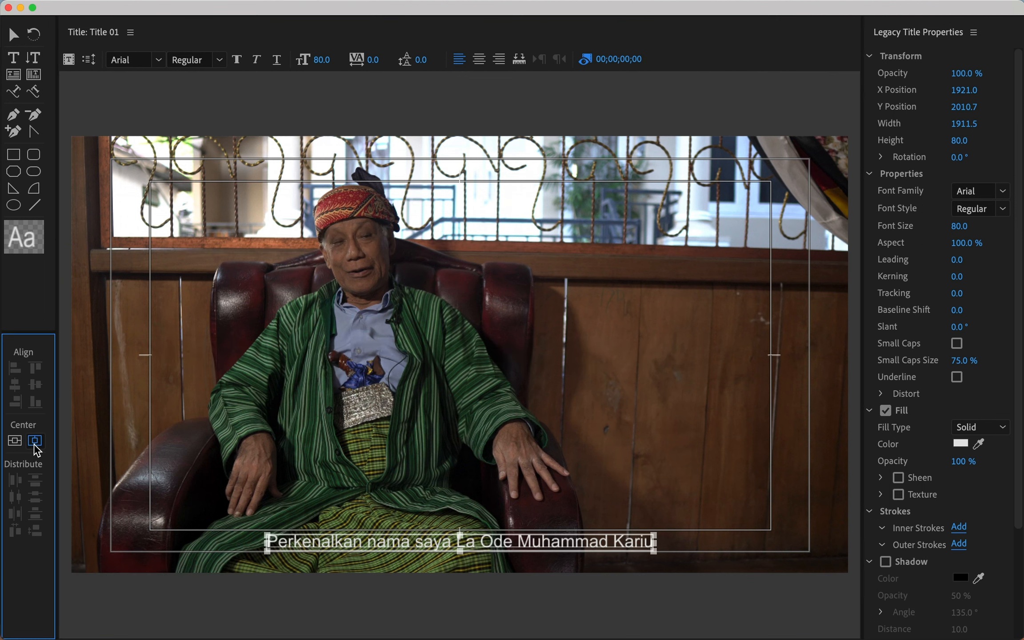
{"action": "left_click", "coordinate": [324, 429]}
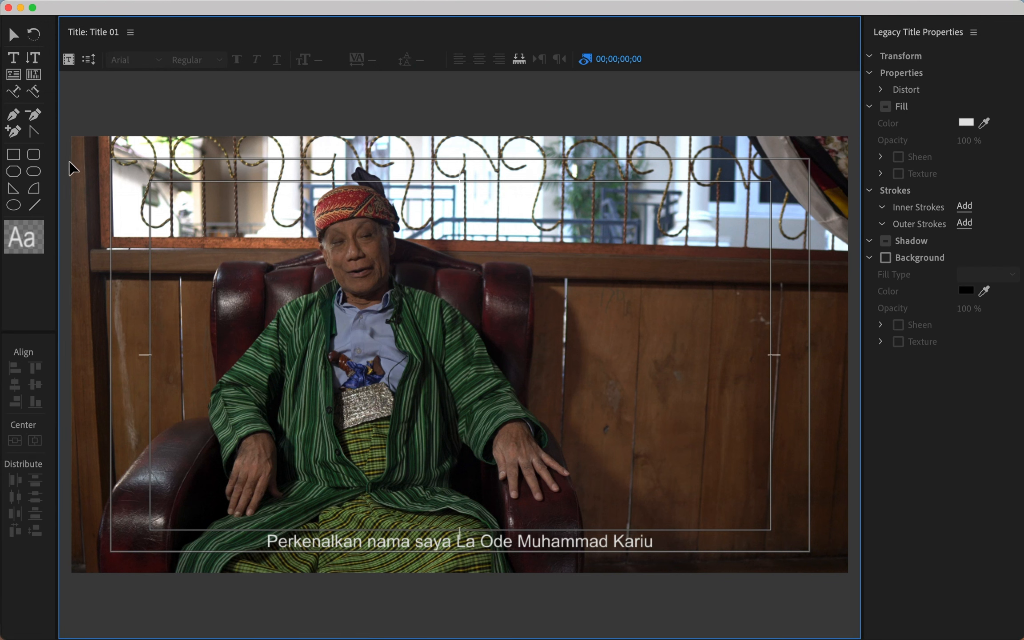
Place Title 01 on V2 above the interview clip and trim it to end at the playhead.
{"action": "left_click", "coordinate": [9, 8]}
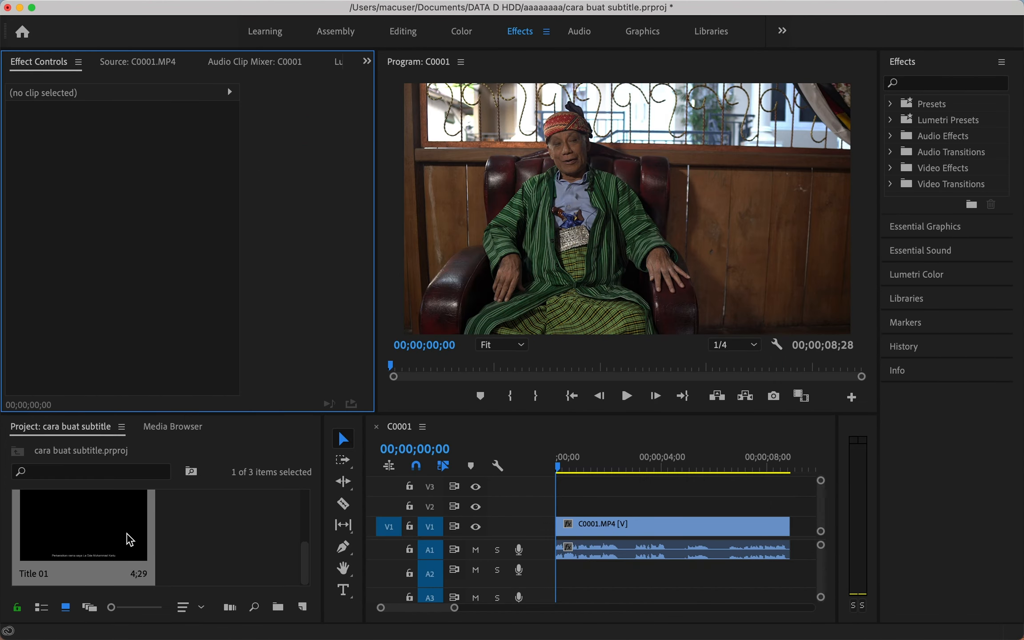
{"action": "left_click_drag", "start_coordinate": [41, 573], "coordinate": [555, 511]}
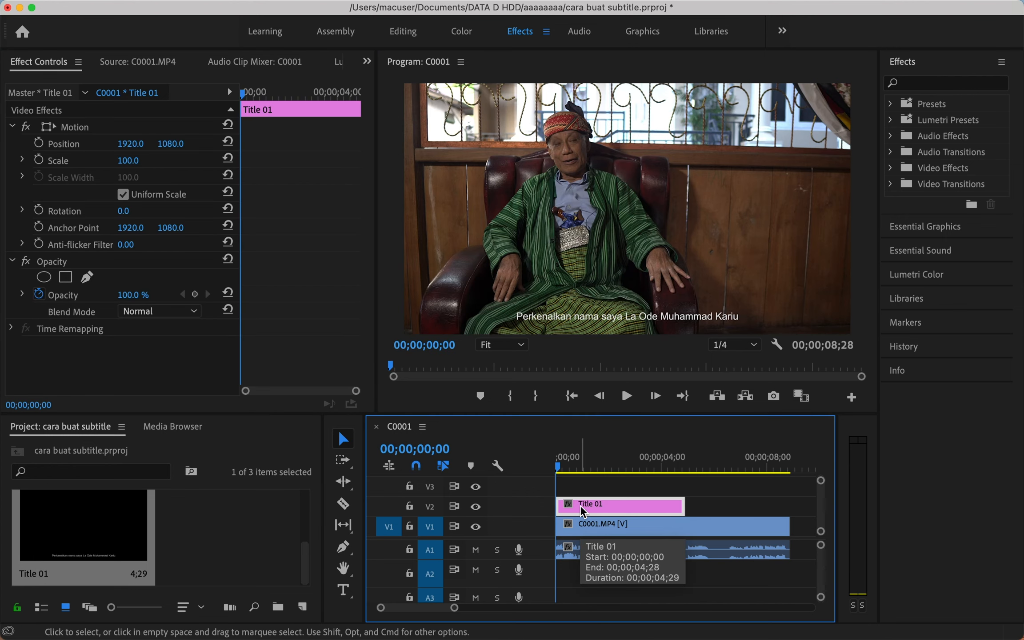
{"action": "left_click", "coordinate": [578, 469]}
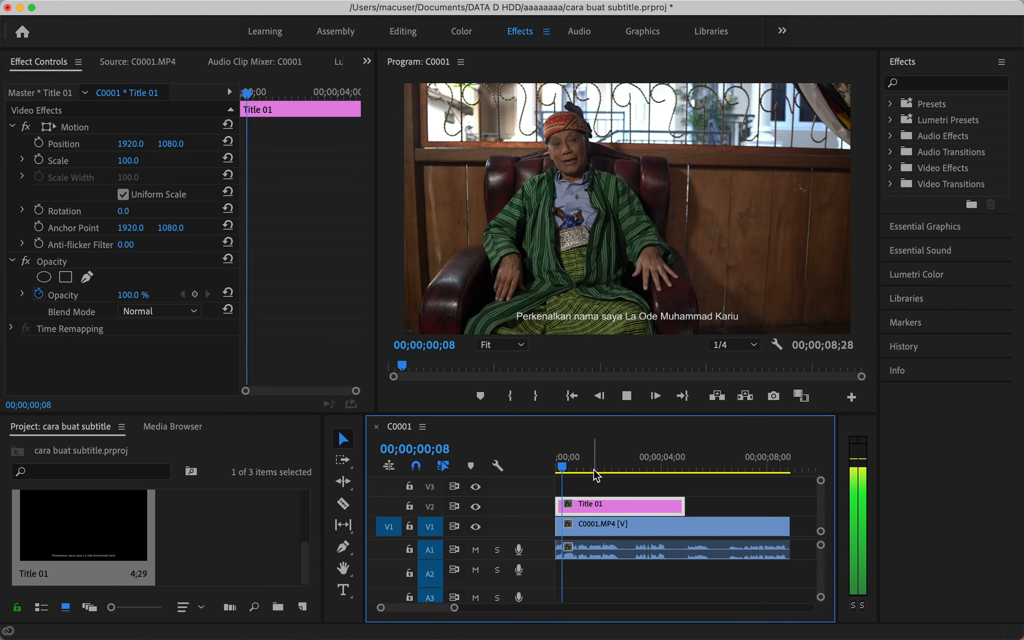
{"action": "left_click_drag", "start_coordinate": [680, 502], "coordinate": [616, 502]}
Check the title around 00;00;03;00, then select the Title 01 clip on V2.
{"action": "left_click", "coordinate": [640, 467]}
{"action": "left_click", "coordinate": [635, 468]}
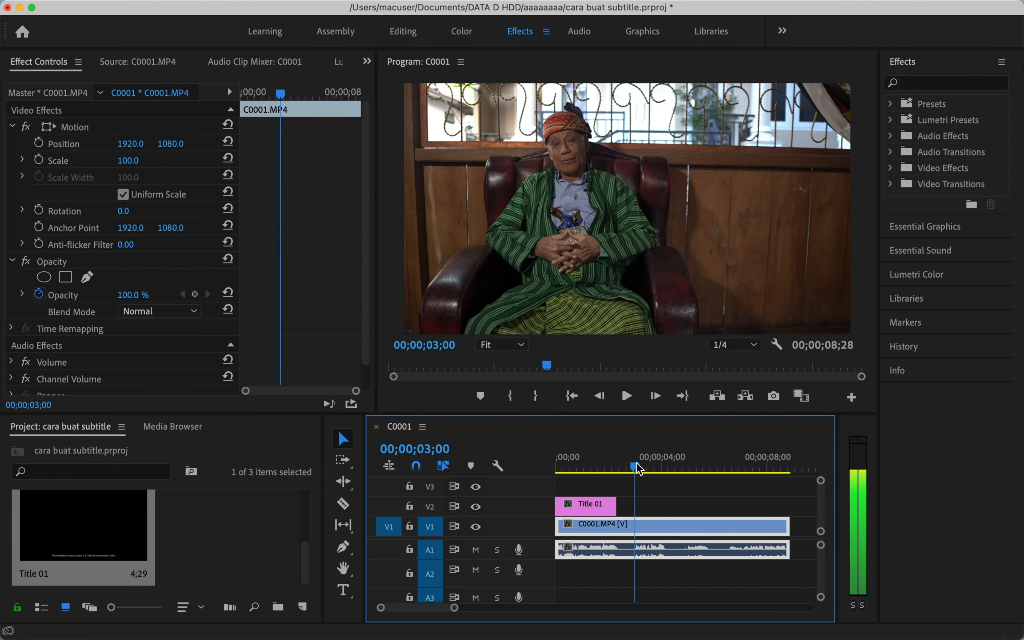
{"action": "left_click", "coordinate": [661, 488]}
{"action": "left_click_drag", "start_coordinate": [635, 468], "coordinate": [632, 467]}
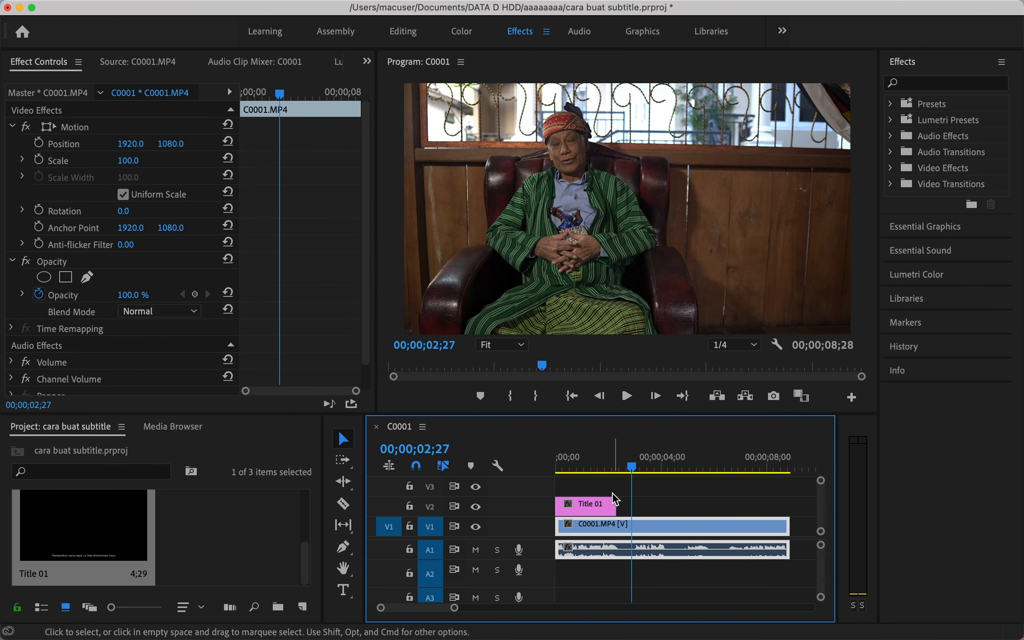
{"action": "left_click", "coordinate": [105, 527]}
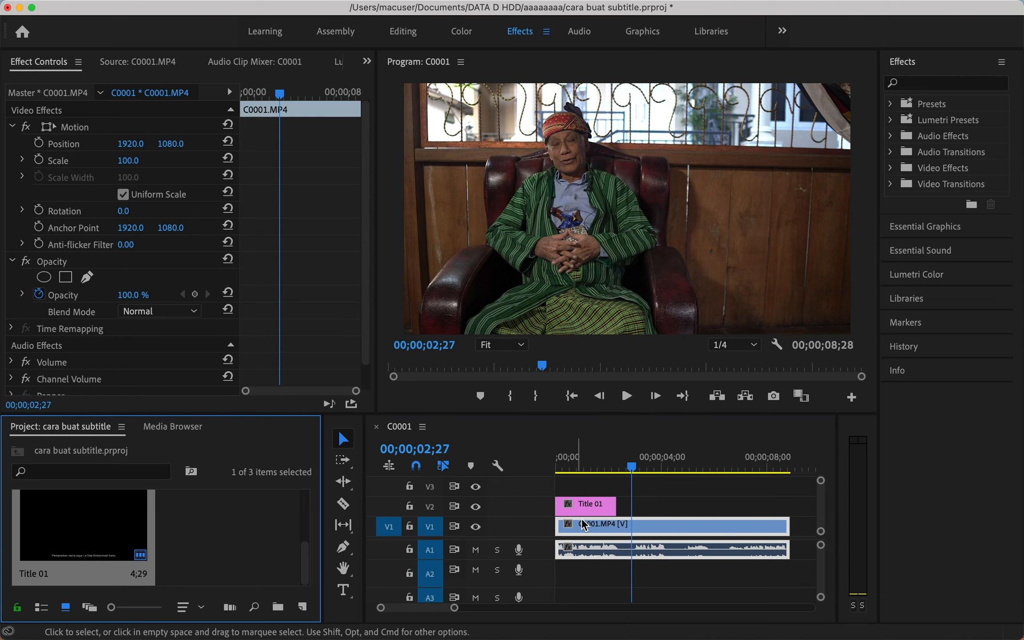
{"action": "left_click", "coordinate": [601, 511]}
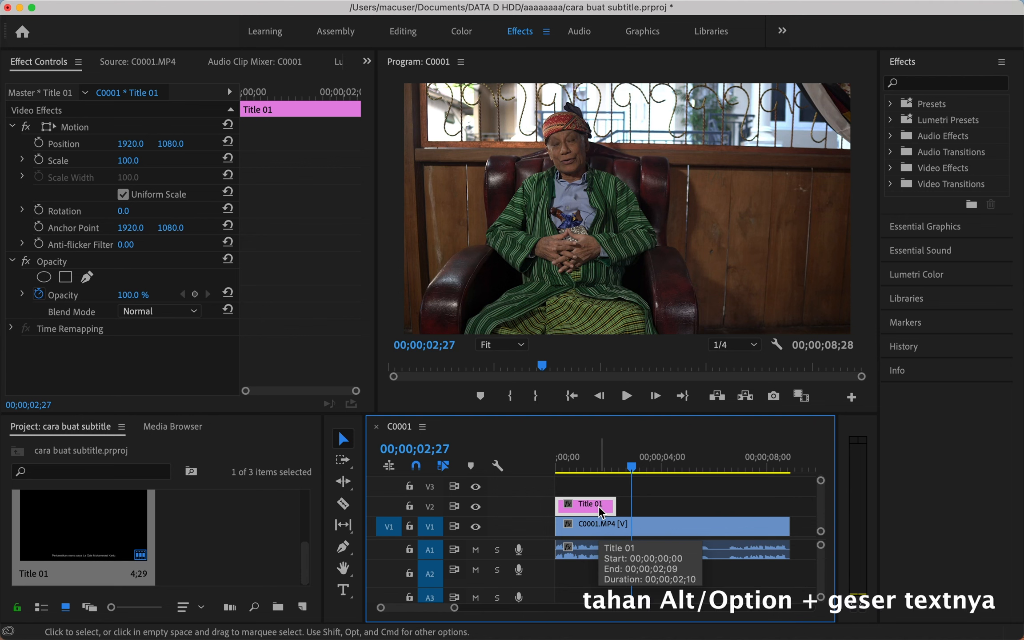
Alt-drag a copy of Title 01 further right on V2 and open it in the titler.
{"action": "left_click_drag", "start_coordinate": [600, 511], "coordinate": [675, 511]}
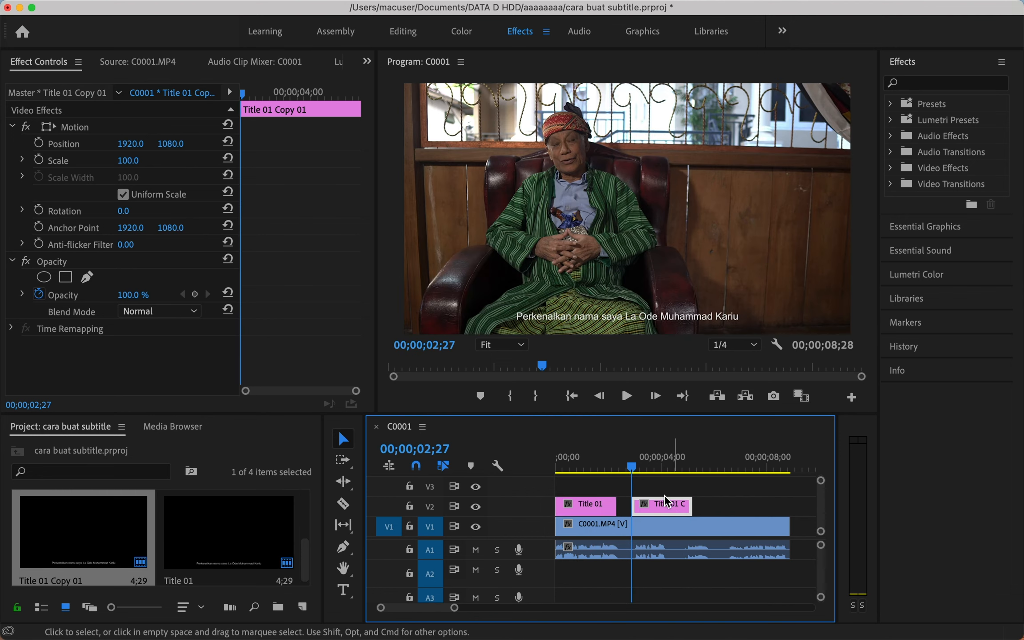
{"action": "mouse_move", "coordinate": [631, 463]}
{"action": "left_mouse_down"}
{"action": "mouse_move", "coordinate": [622, 460]}
{"action": "mouse_move", "coordinate": [639, 462]}
{"action": "left_mouse_up"}
{"action": "double_click", "coordinate": [658, 505]}
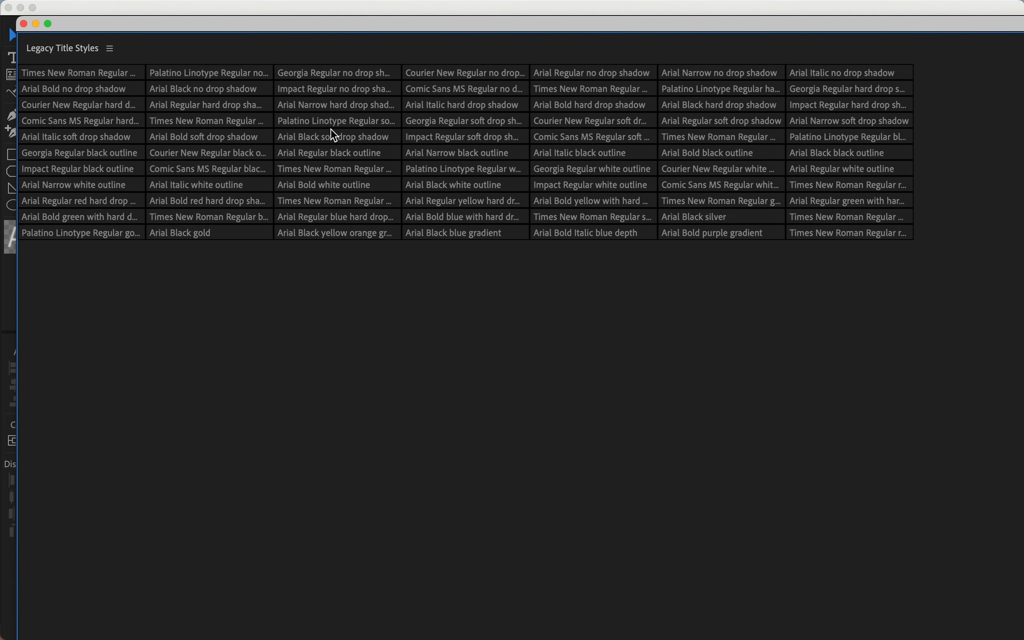
{"action": "left_click", "coordinate": [109, 49]}
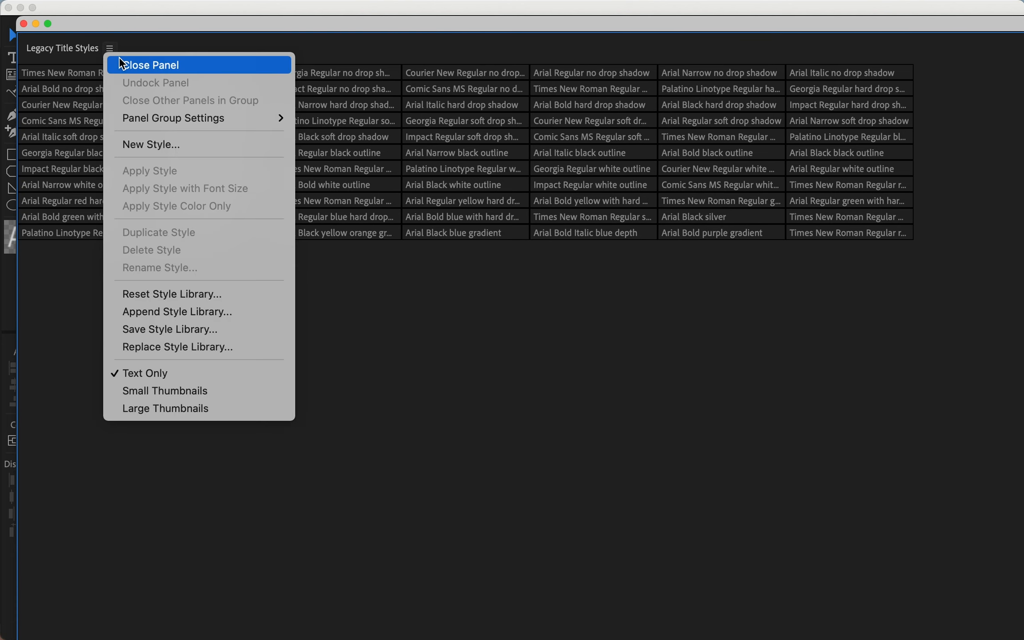
{"action": "left_click", "coordinate": [125, 67]}
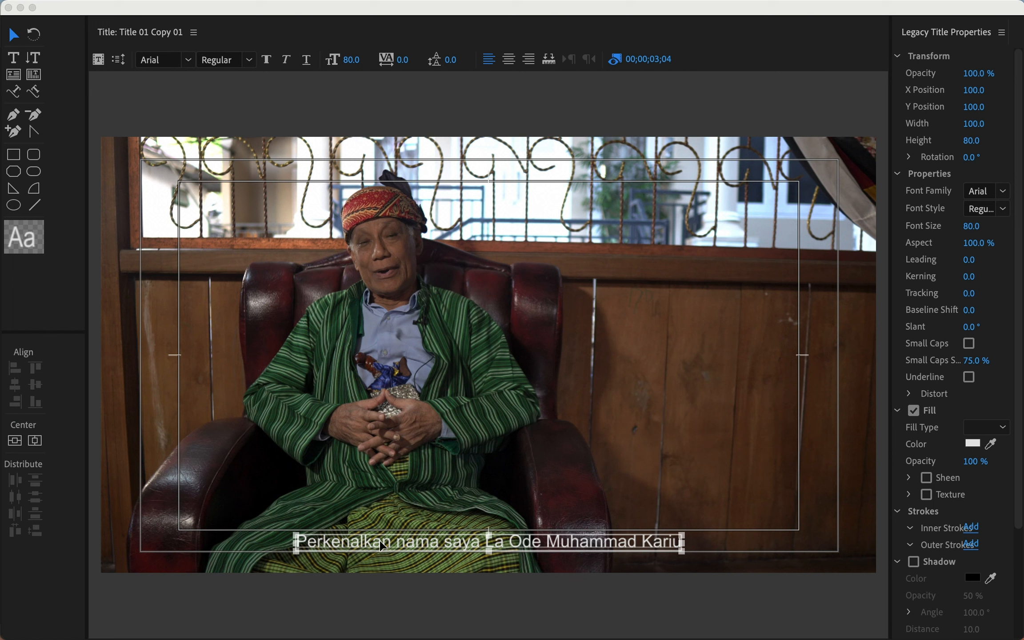
Retype the copy as 'sebagai tokoh adat', centre it horizontally, and return to the sequence.
{"action": "double_click", "coordinate": [378, 541]}
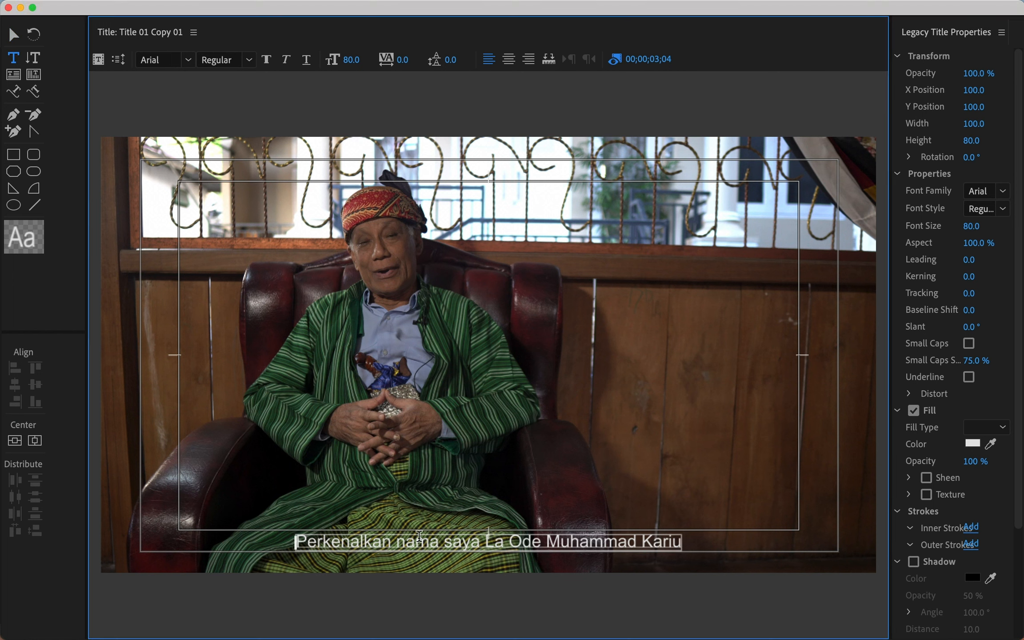
{"action": "left_click_drag", "start_coordinate": [294, 541], "coordinate": [686, 536]}
{"action": "type", "text": "seba"}
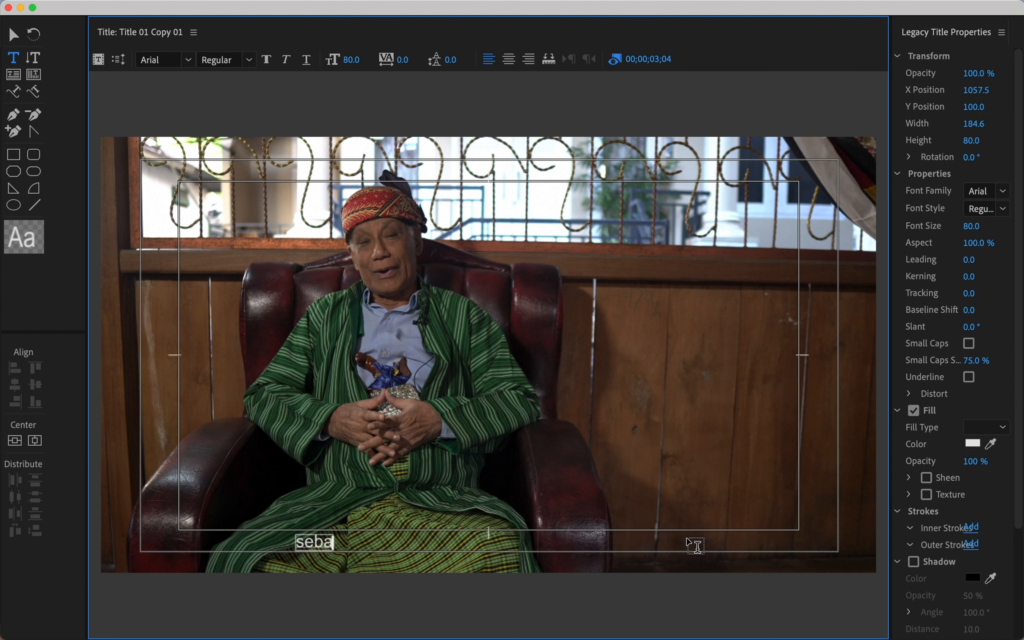
{"action": "type", "text": "gai tokoh adat"}
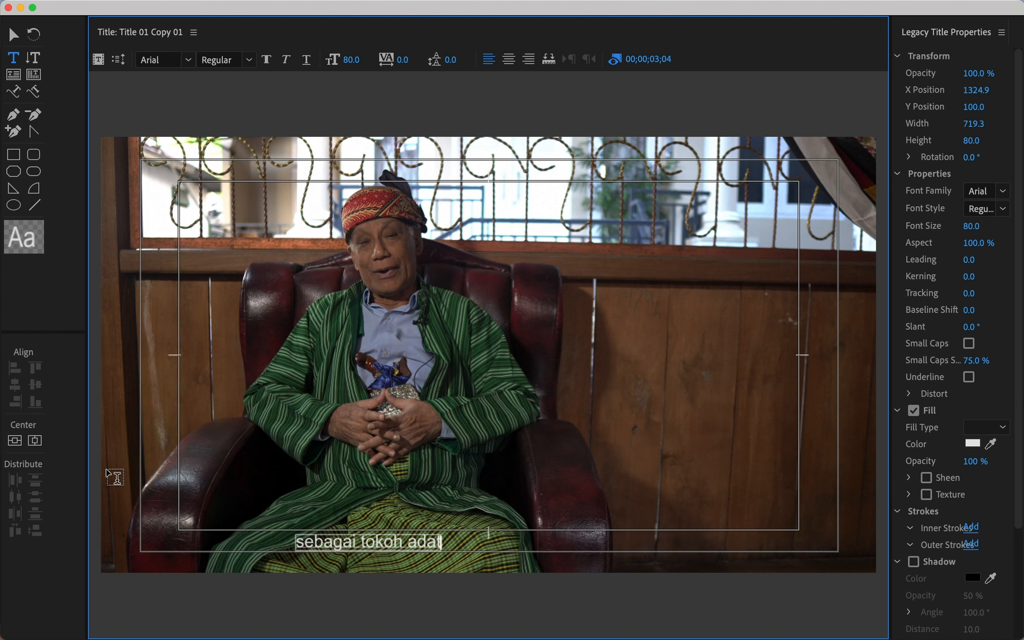
{"action": "left_click", "coordinate": [35, 441]}
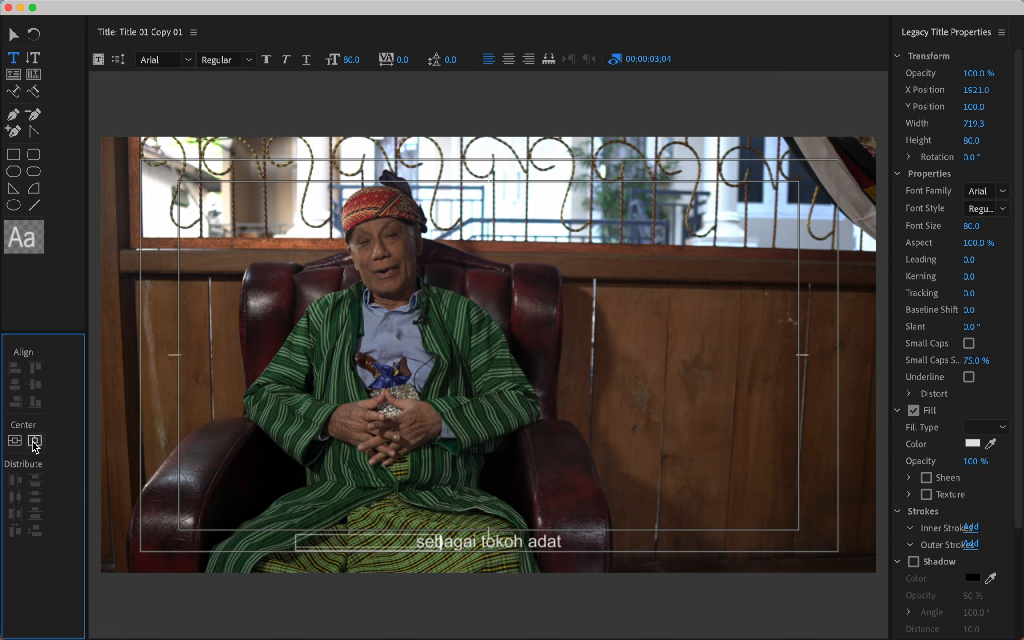
{"action": "left_click", "coordinate": [13, 34]}
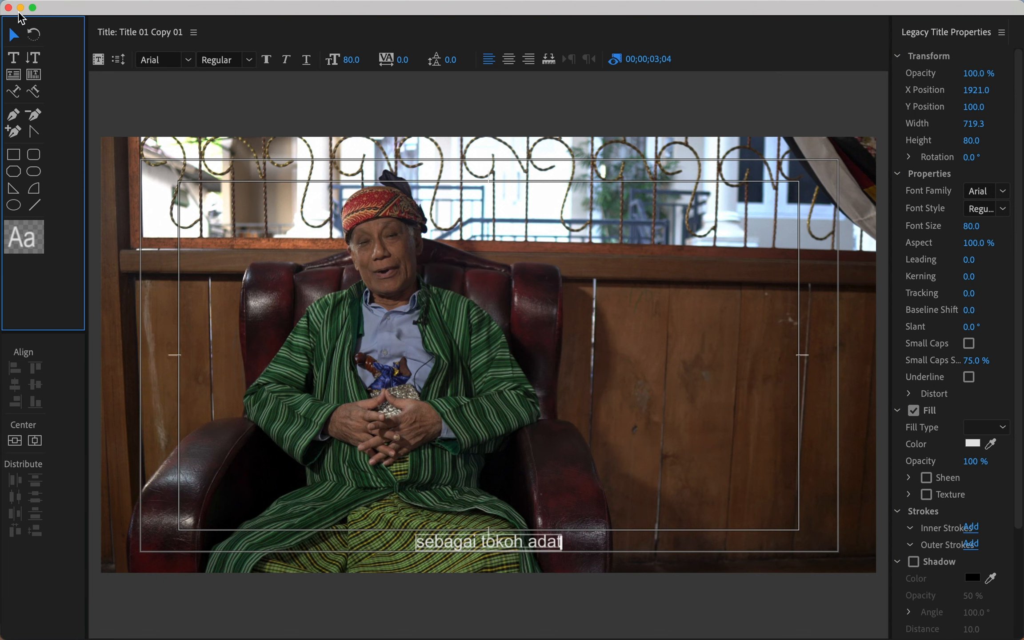
{"action": "left_click", "coordinate": [20, 7]}
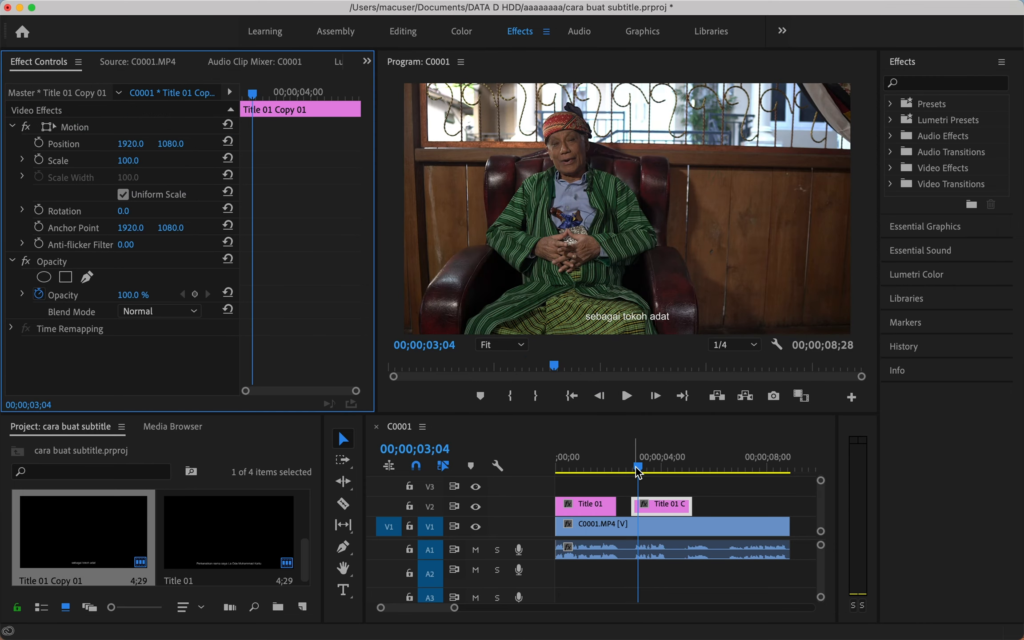
Play the sequence and trim the second subtitle to end at 04;06.
{"action": "left_click", "coordinate": [638, 472]}
{"action": "key", "text": "space"}
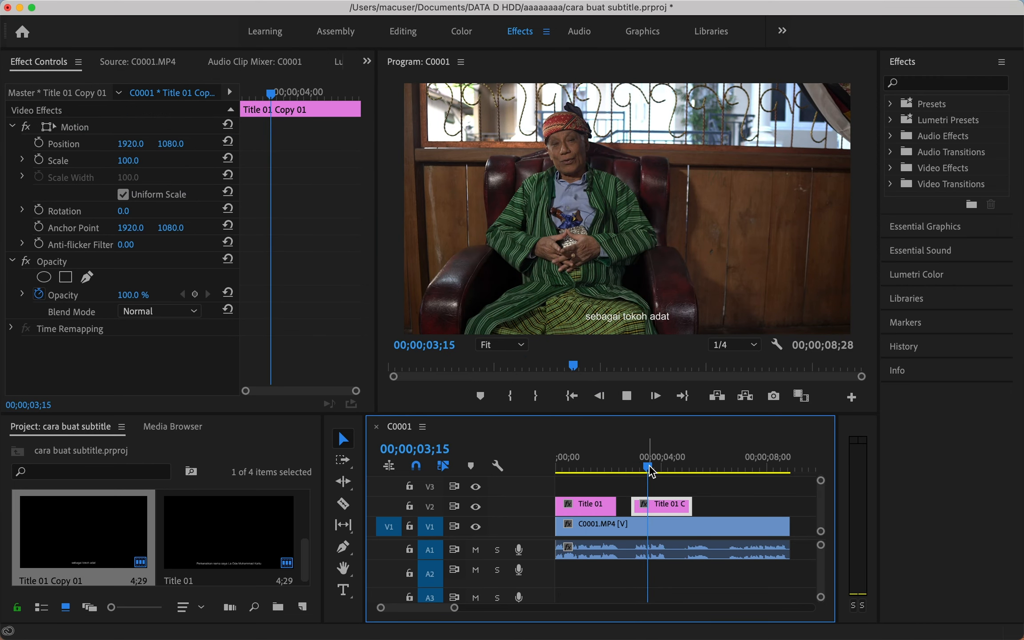
{"action": "left_click", "coordinate": [666, 467]}
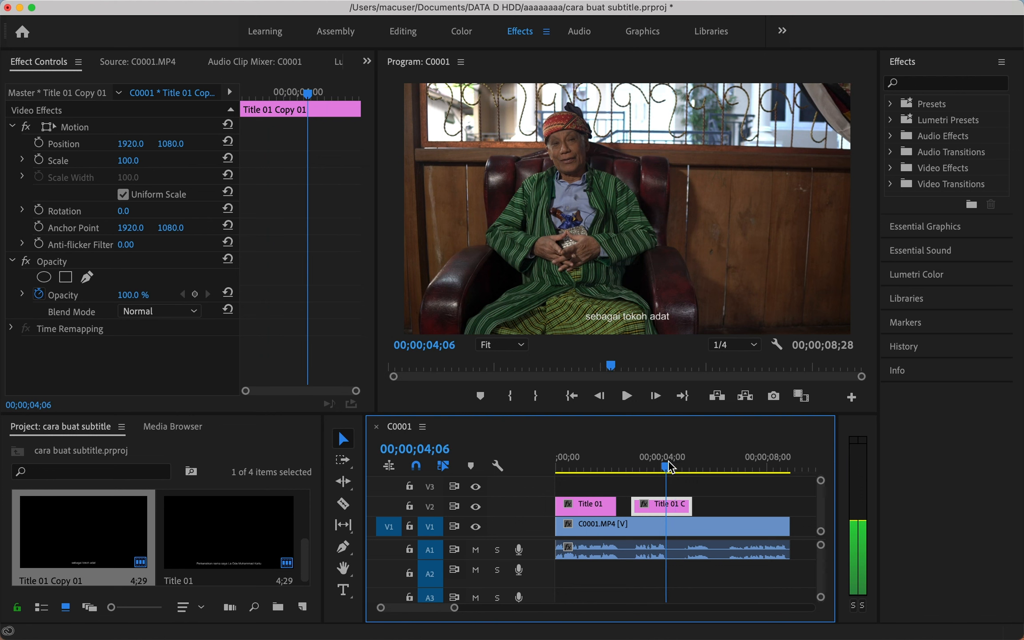
{"action": "left_click_drag", "start_coordinate": [691, 506], "coordinate": [711, 510]}
Change the third subtitle's text to 'tokoh budaya', centred horizontally.
{"action": "key", "text": "space"}
{"action": "key", "text": "space"}
{"action": "left_click", "coordinate": [698, 465]}
{"action": "double_click", "coordinate": [699, 507]}
{"action": "double_click", "coordinate": [502, 542]}
{"action": "left_click_drag", "start_coordinate": [417, 541], "coordinate": [581, 547]}
{"action": "type", "text": "tokoh budaya"}
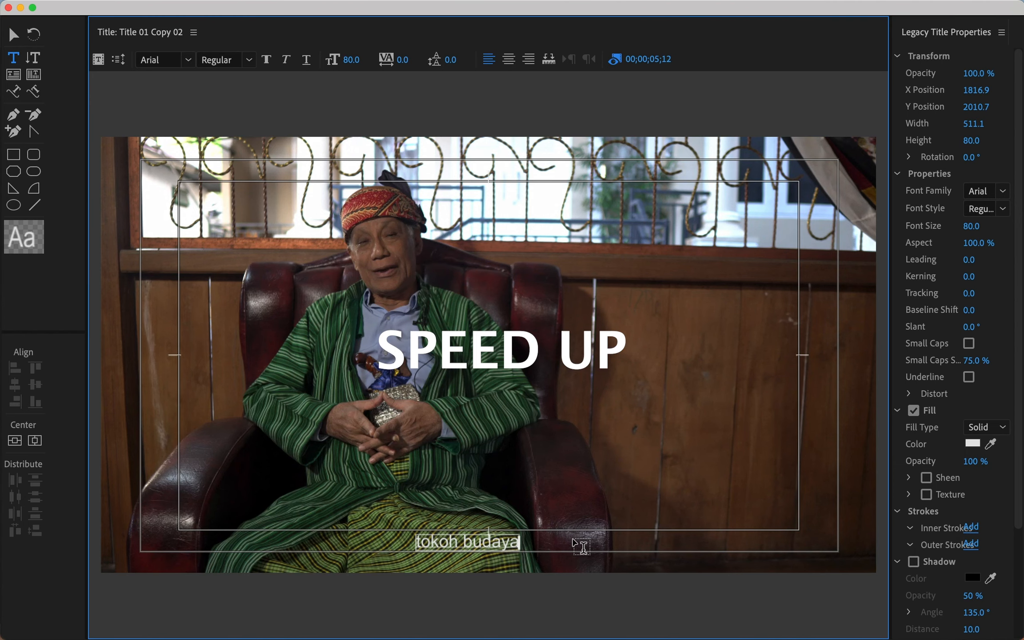
{"action": "left_click", "coordinate": [35, 440]}
{"action": "left_click", "coordinate": [8, 7]}
Duplicate it further right and make the copy read 'yang sering dipanggil Aba', centred horizontally.
{"action": "left_click_drag", "start_coordinate": [699, 507], "coordinate": [745, 511]}
{"action": "scroll", "coordinate": [729, 506], "scroll_direction": "right", "scroll_amount": 1}
{"action": "left_click", "coordinate": [707, 469]}
{"action": "key", "text": "space"}
{"action": "key", "text": "space"}
{"action": "left_click", "coordinate": [726, 509]}
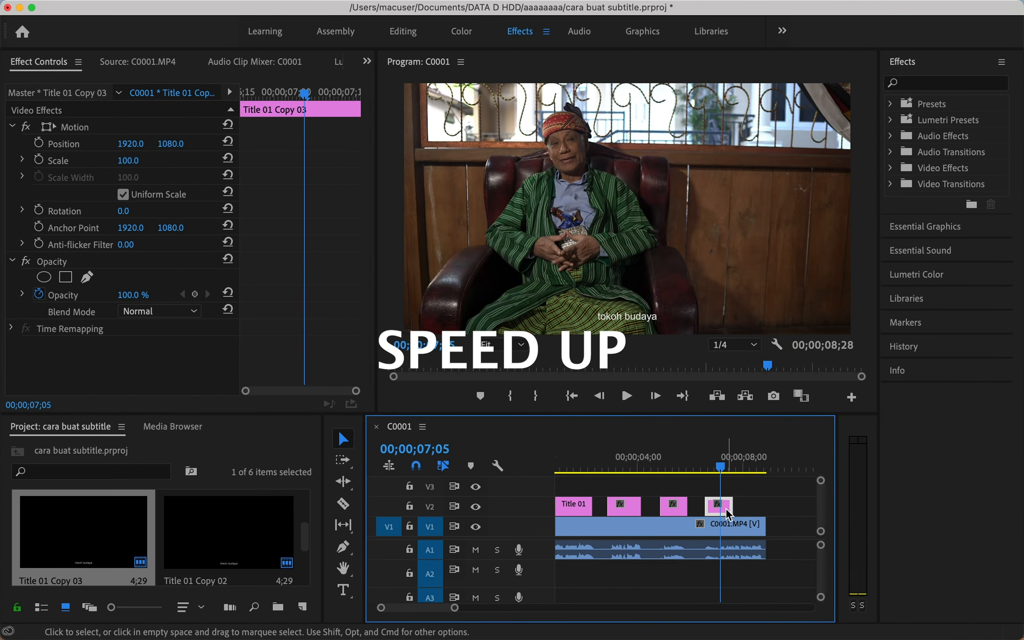
{"action": "double_click", "coordinate": [727, 513]}
{"action": "type", "text": "yang sering dipanggil Aba"}
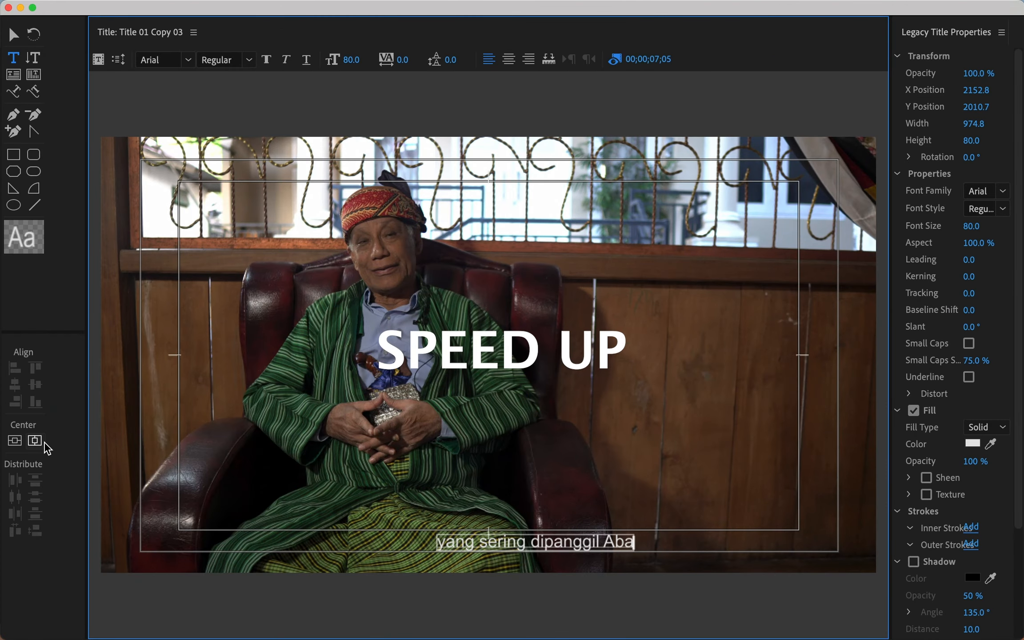
{"action": "left_click", "coordinate": [35, 440]}
{"action": "left_click", "coordinate": [8, 7]}
Replay the sequence from the start, then marquee-select all the subtitle clips on V2.
{"action": "left_click_drag", "start_coordinate": [705, 469], "coordinate": [557, 462]}
{"action": "key", "text": "space"}
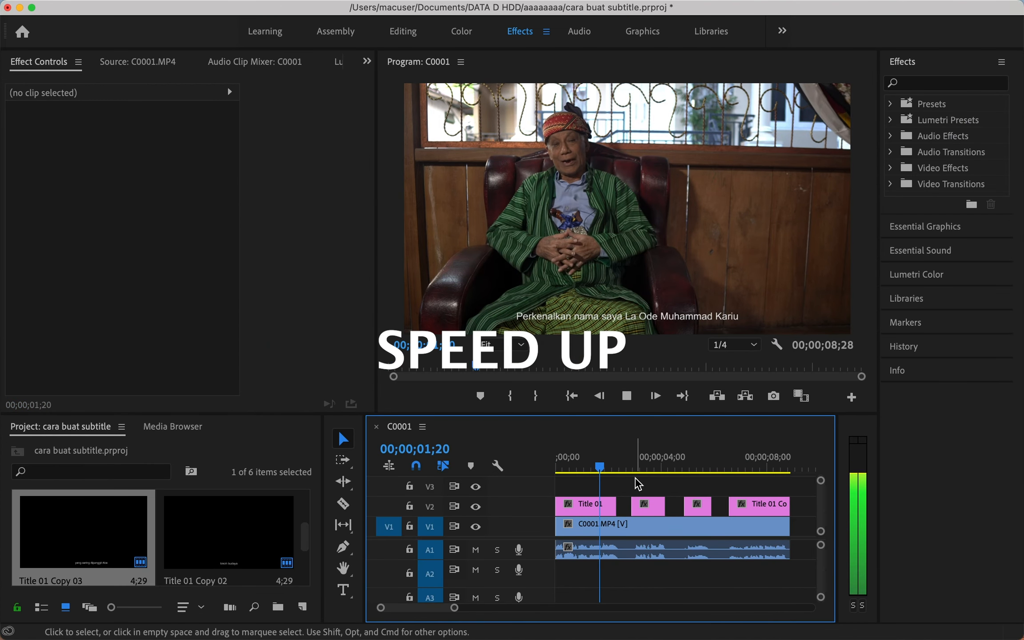
{"action": "left_click", "coordinate": [737, 467]}
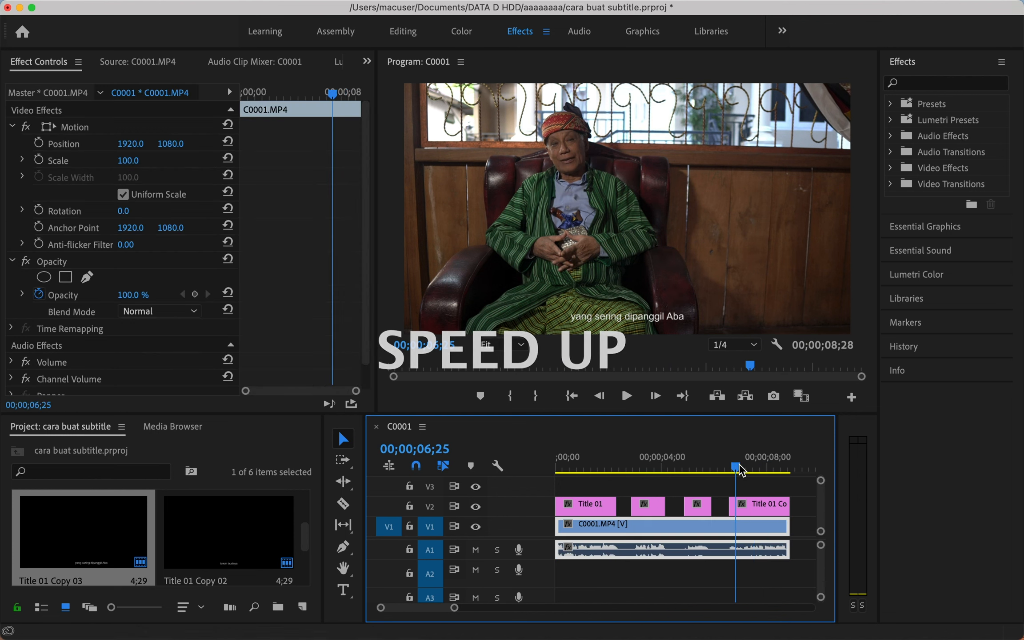
{"action": "key", "text": "space"}
{"action": "left_click", "coordinate": [569, 468]}
{"action": "key", "text": "Home"}
{"action": "left_click_drag", "start_coordinate": [758, 492], "coordinate": [573, 511]}
Delete all subtitle clips from V2, leaving only C0001.MP4 in the sequence.
{"action": "key", "text": "Delete"}
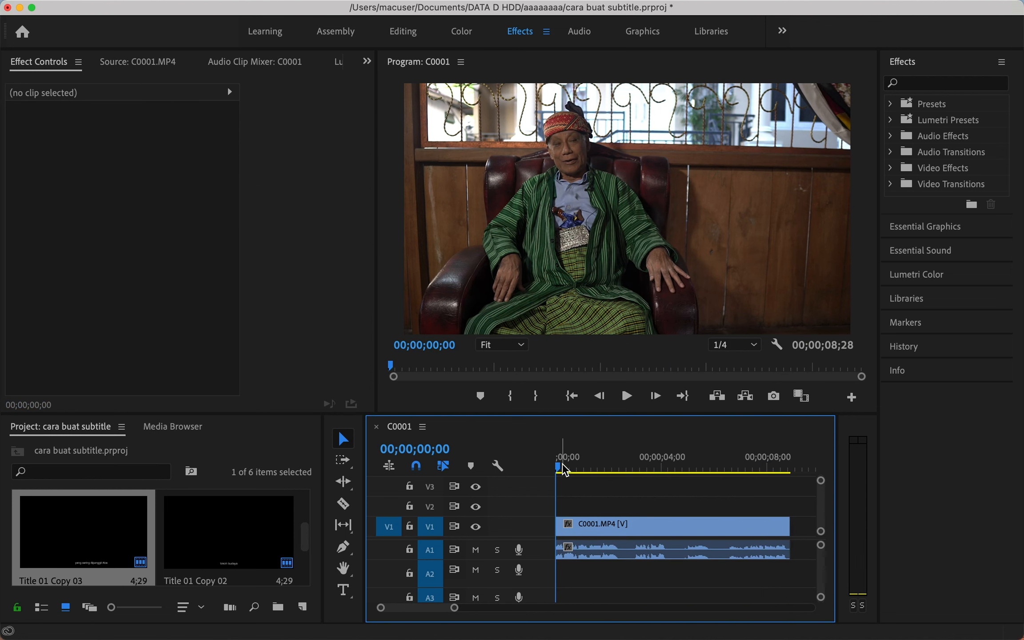
{"action": "left_click_drag", "start_coordinate": [563, 468], "coordinate": [554, 468]}
{"action": "left_click", "coordinate": [722, 504]}
Widen the Project panel, Program monitor and timeline, and show the New Item list.
{"action": "mouse_move", "coordinate": [323, 588]}
{"action": "left_mouse_down"}
{"action": "mouse_move", "coordinate": [348, 588]}
{"action": "mouse_move", "coordinate": [340, 588]}
{"action": "left_mouse_up"}
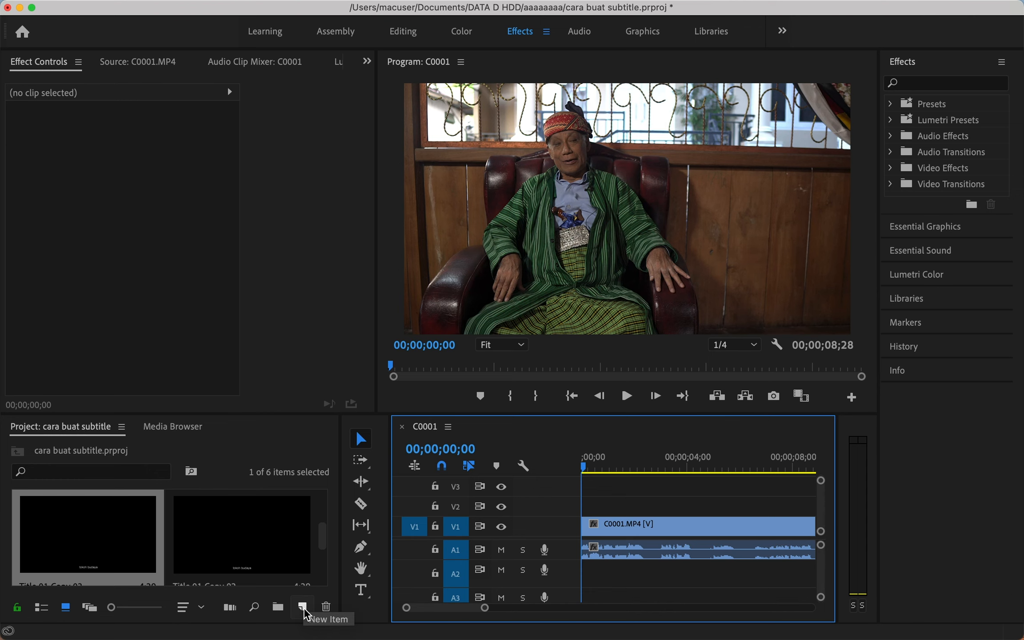
{"action": "left_click_drag", "start_coordinate": [879, 306], "coordinate": [982, 351]}
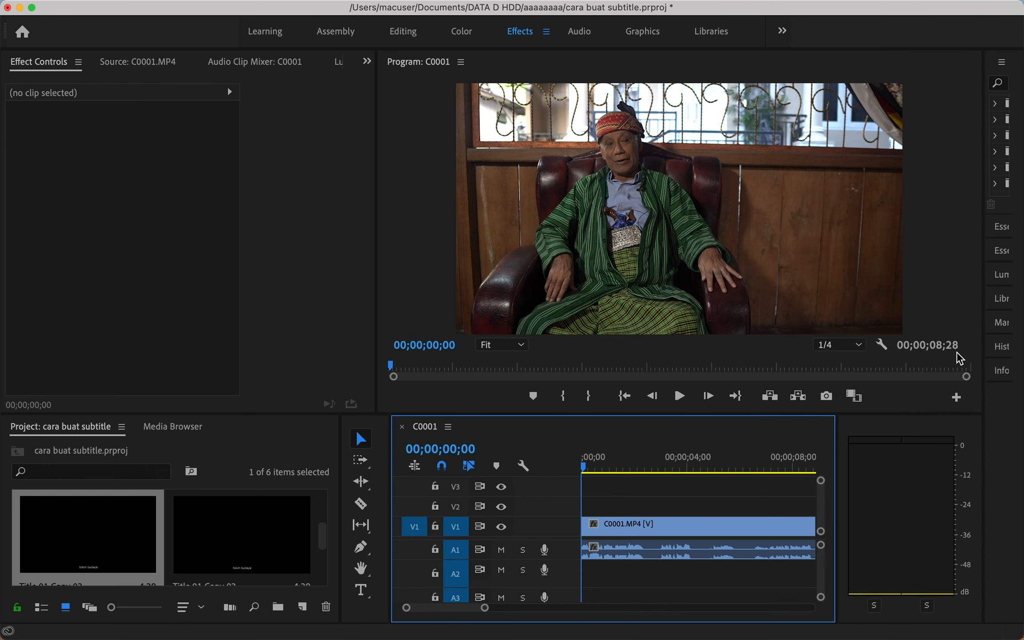
{"action": "left_click_drag", "start_coordinate": [839, 439], "coordinate": [929, 437]}
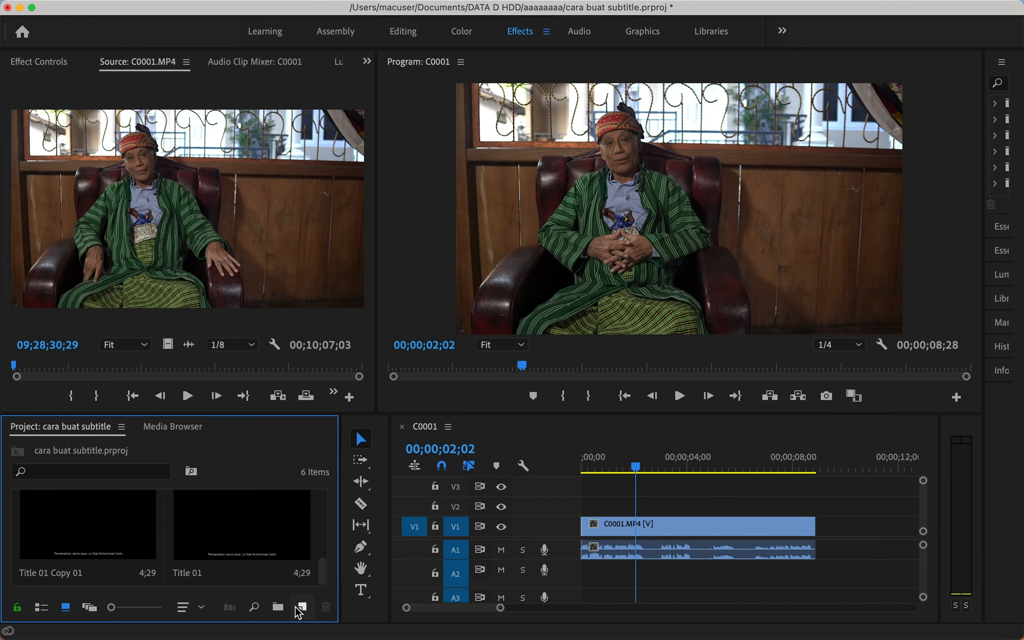
{"action": "left_click", "coordinate": [303, 607]}
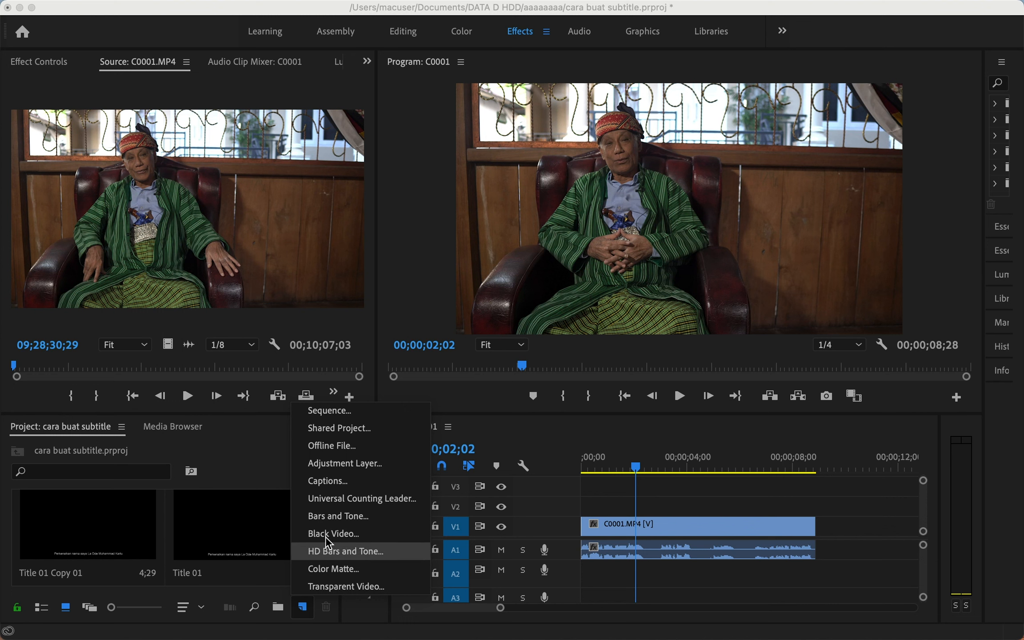
Create a new Captions item using the Open Captions standard.
{"action": "left_click", "coordinate": [344, 483]}
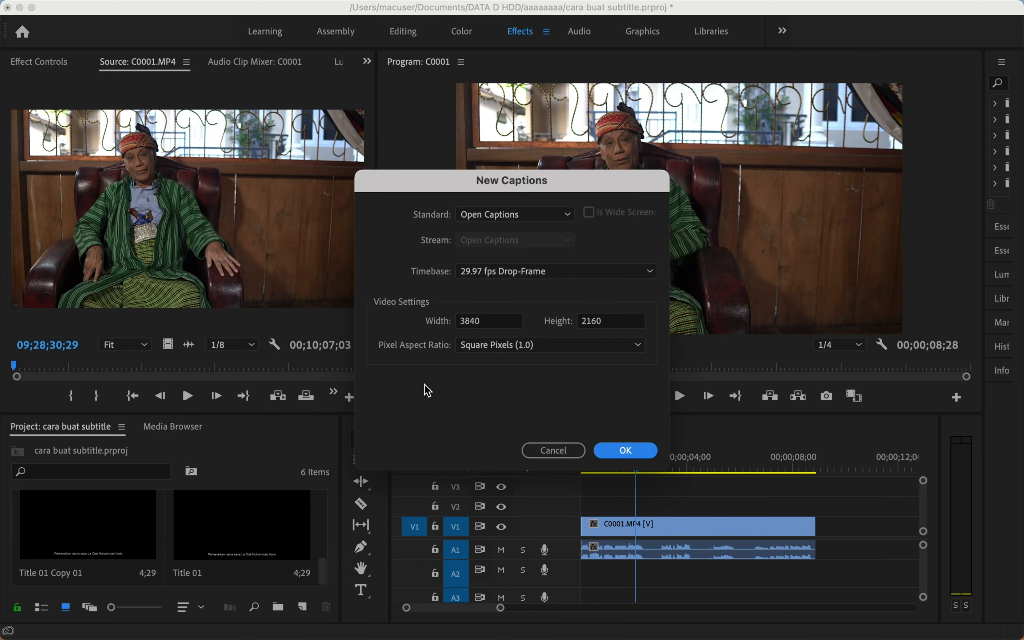
{"action": "left_click", "coordinate": [498, 215]}
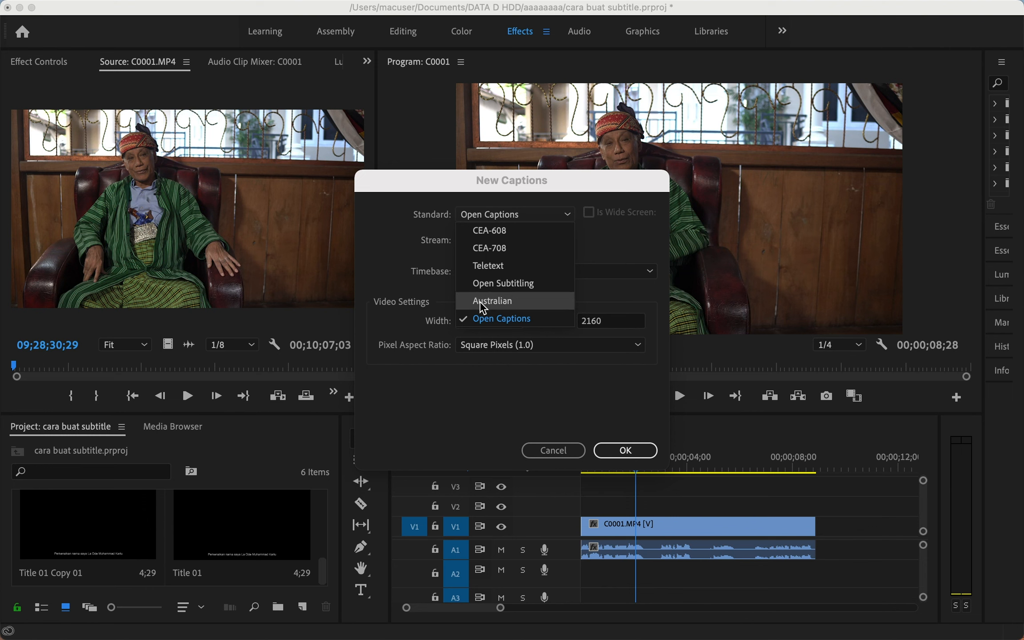
{"action": "left_click", "coordinate": [497, 320]}
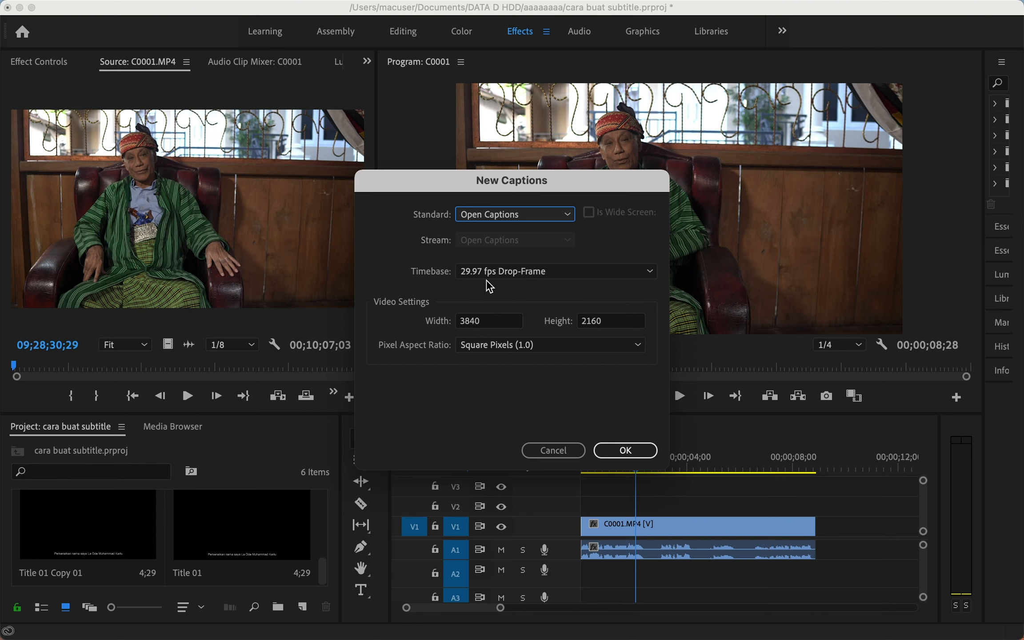
{"action": "left_click", "coordinate": [613, 452]}
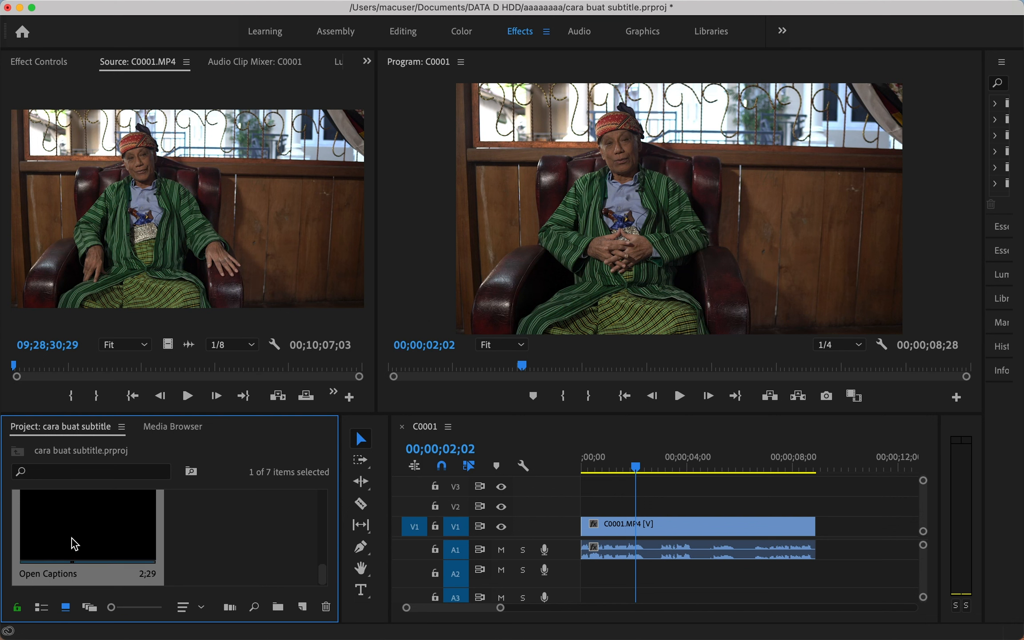
Place the Open Captions item on V2 and stretch it across the whole C0001.MP4 clip.
{"action": "left_click_drag", "start_coordinate": [75, 543], "coordinate": [572, 511]}
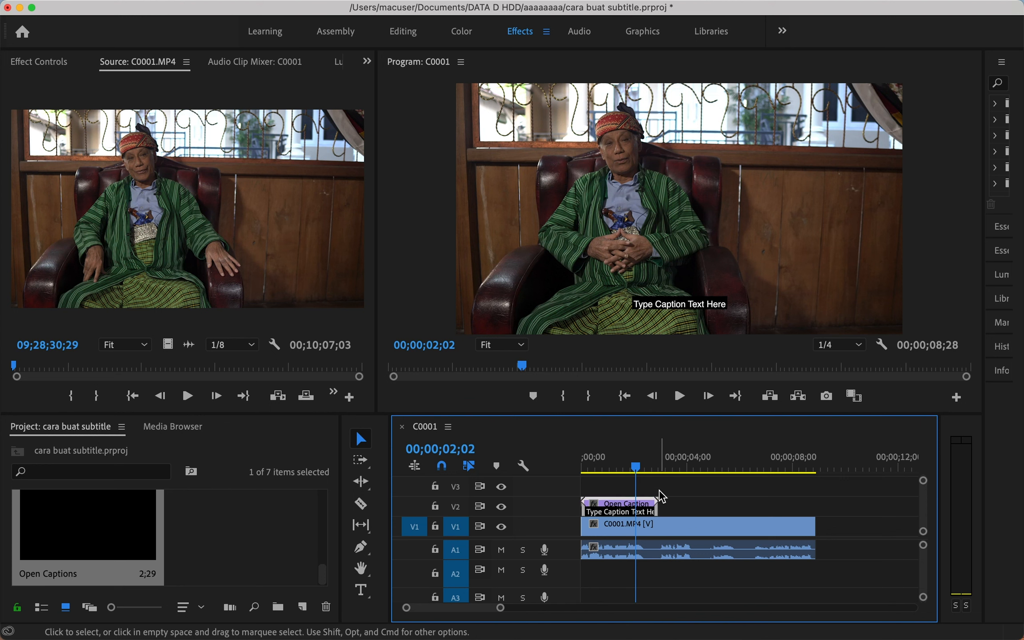
{"action": "left_click_drag", "start_coordinate": [656, 497], "coordinate": [814, 498]}
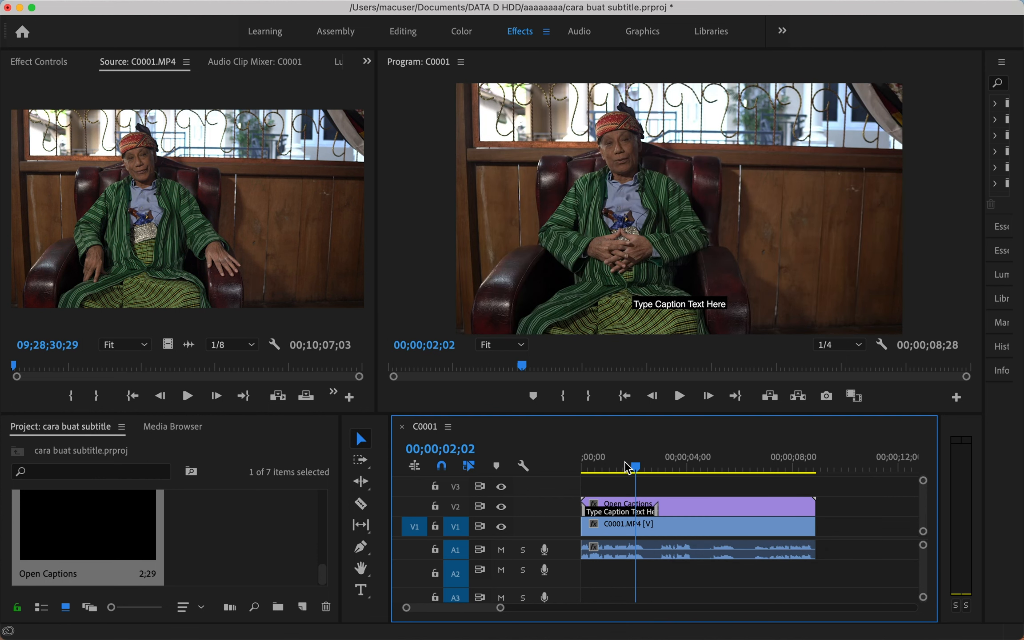
{"action": "left_click_drag", "start_coordinate": [635, 466], "coordinate": [627, 466]}
Replace the placeholder caption with 'perkenalkan nama saya' and the speaker's name on line two.
{"action": "double_click", "coordinate": [638, 518]}
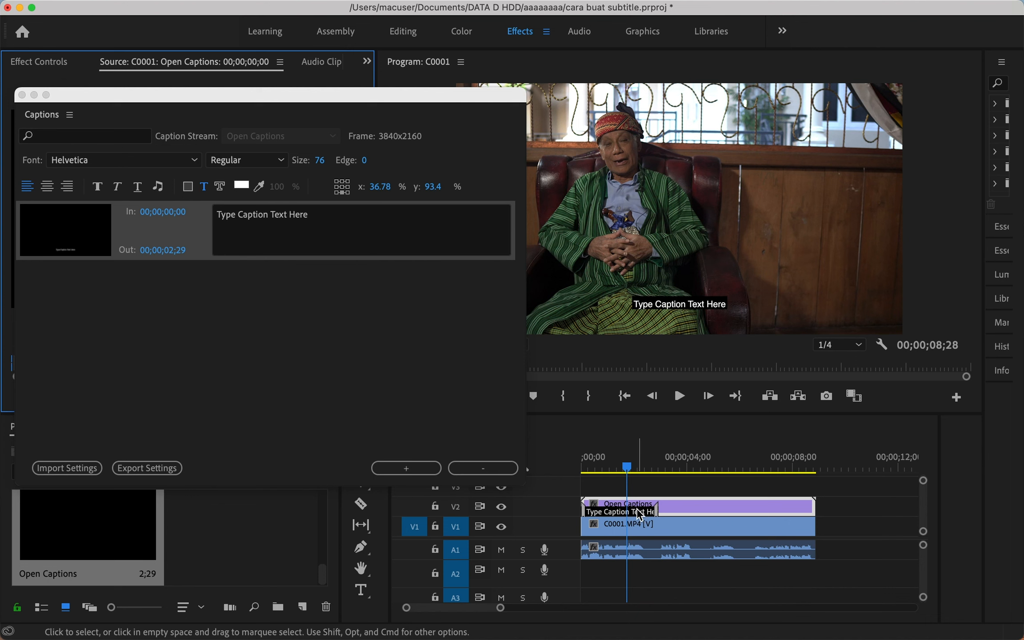
{"action": "left_click", "coordinate": [638, 510]}
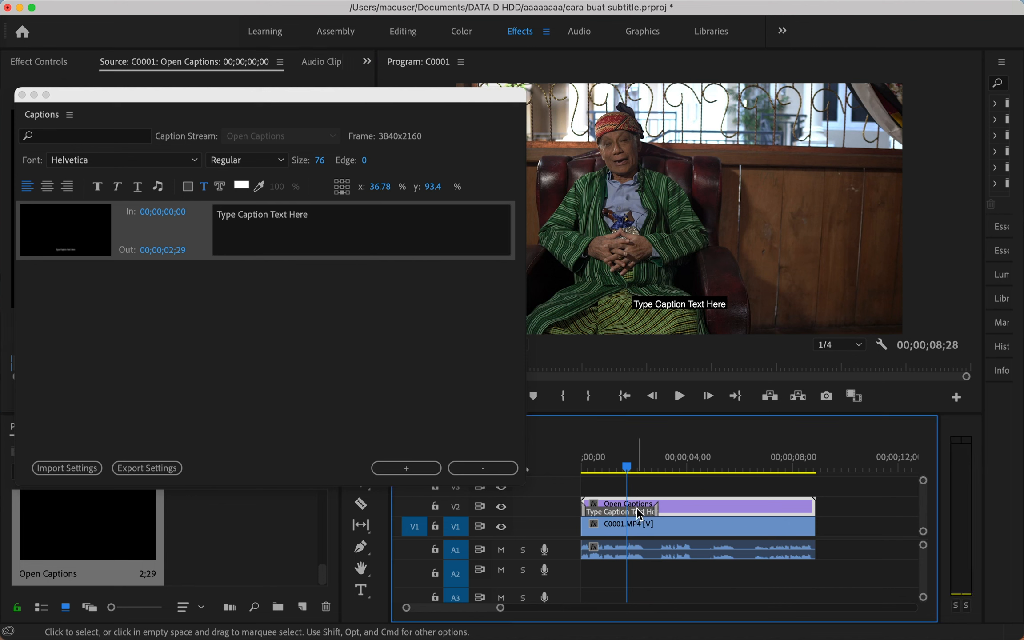
{"action": "left_click", "coordinate": [319, 212]}
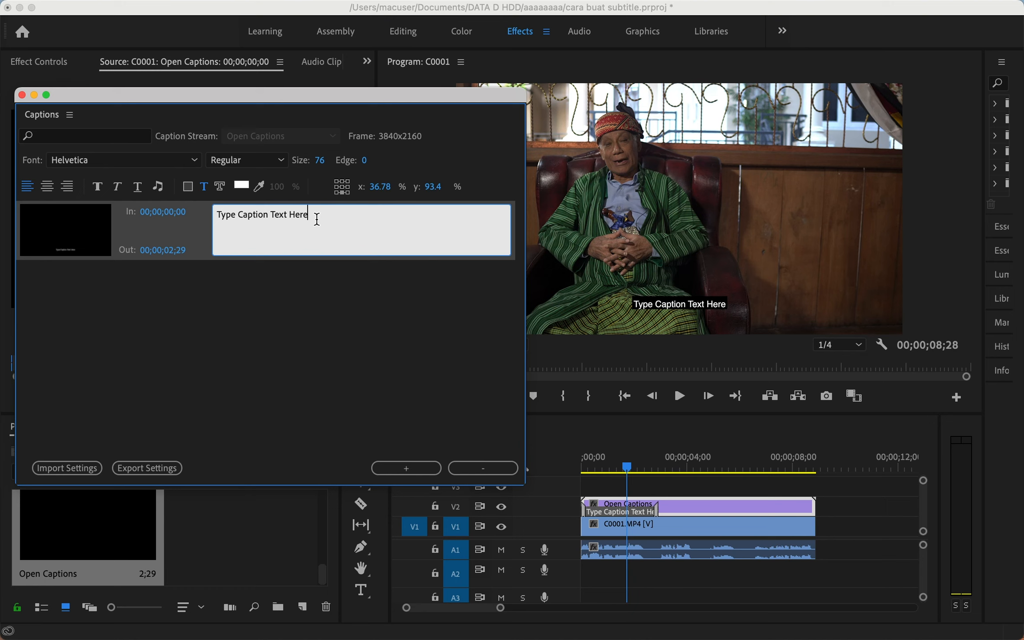
{"action": "left_click_drag", "start_coordinate": [316, 219], "coordinate": [205, 205]}
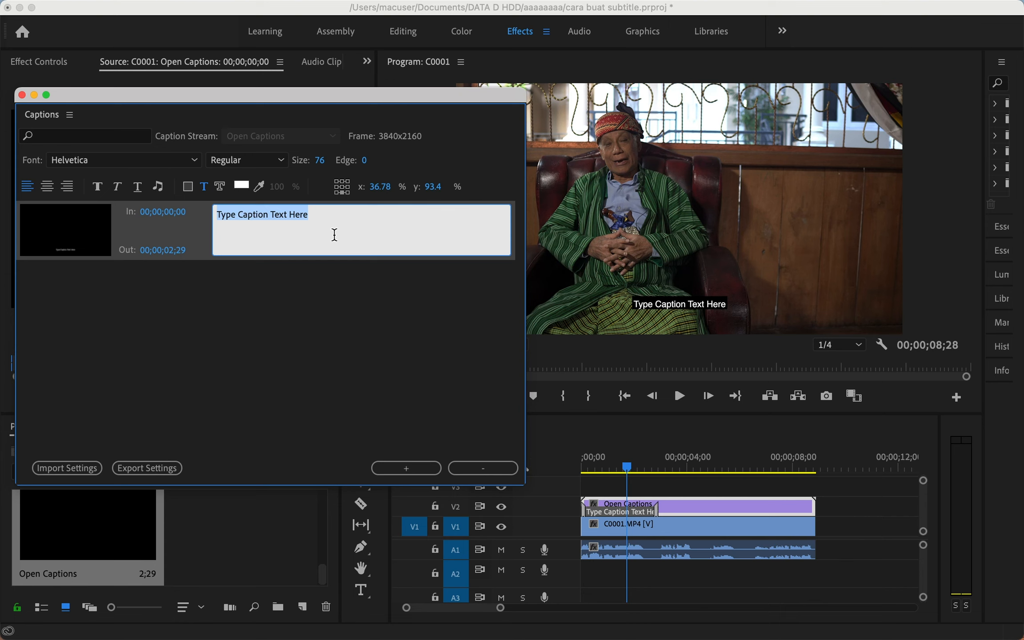
{"action": "type", "text": "perkenalkan nama saya"}
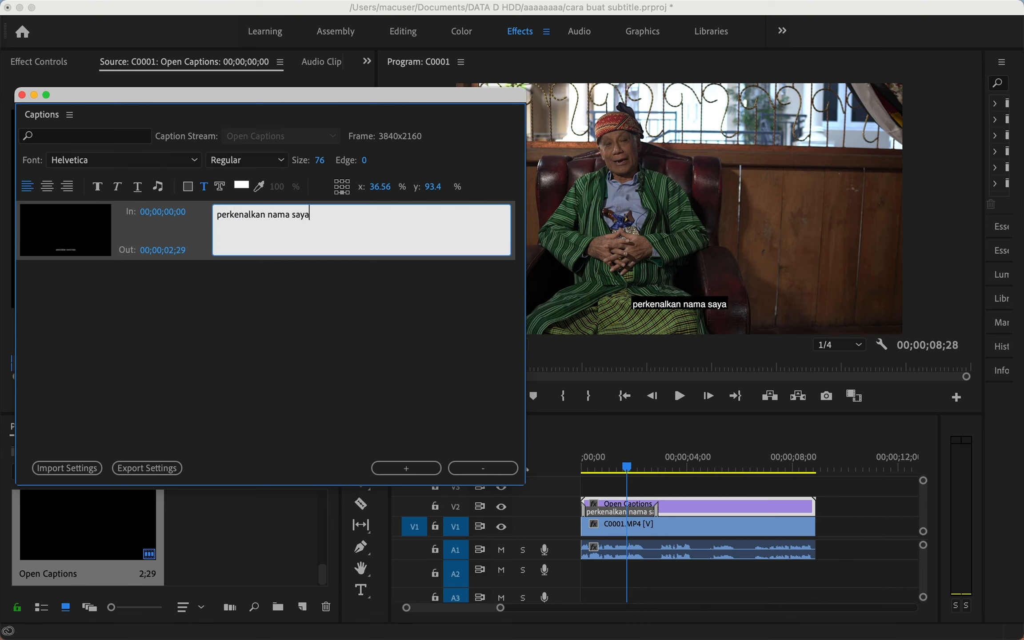
{"action": "key", "text": "Return"}
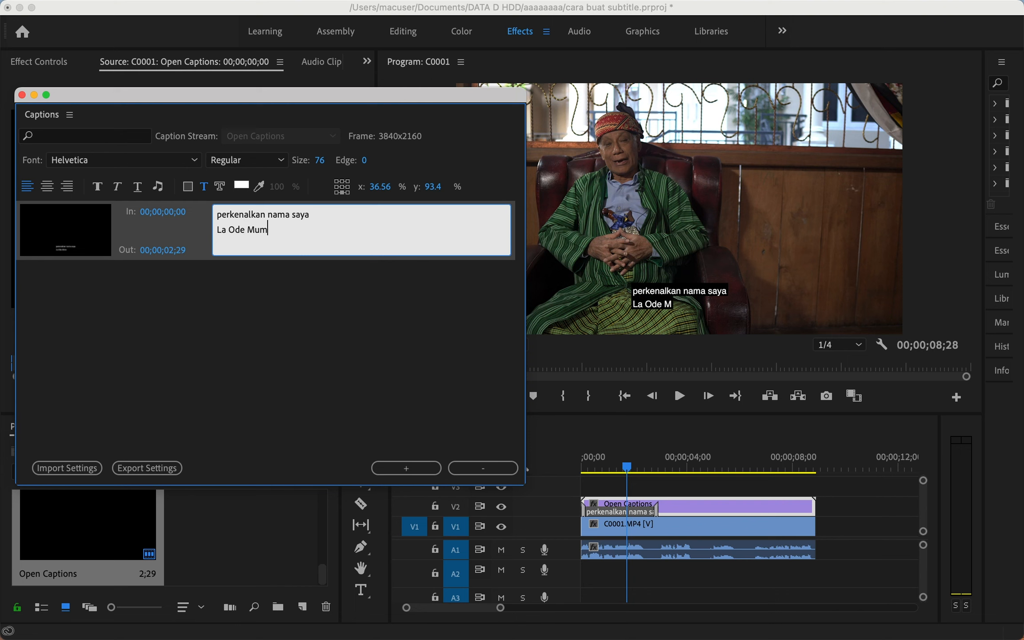
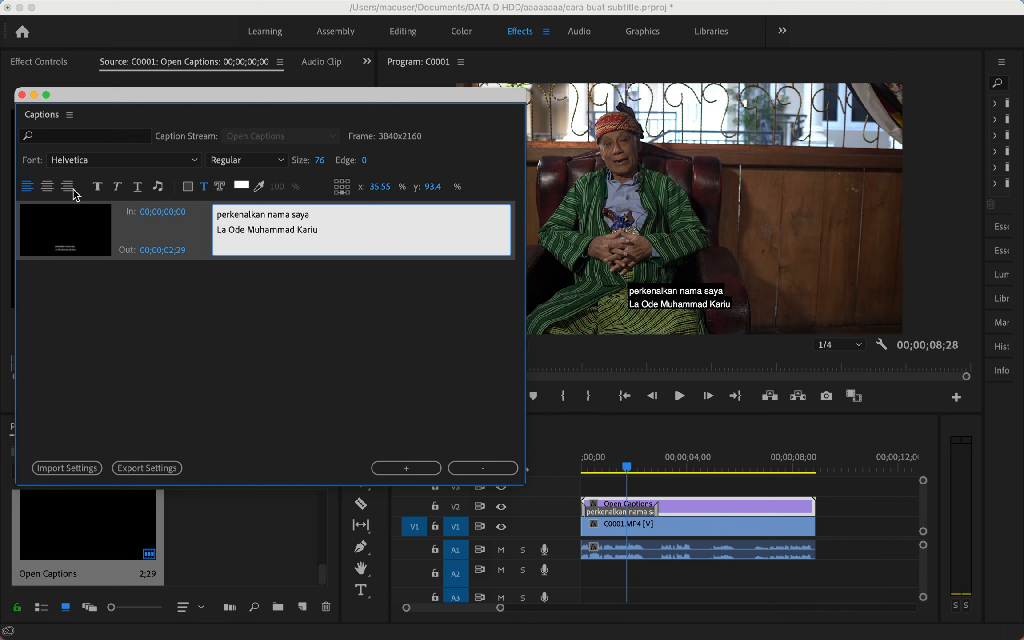
Centre-align the caption text and set its size to 60.
{"action": "left_click", "coordinate": [49, 184]}
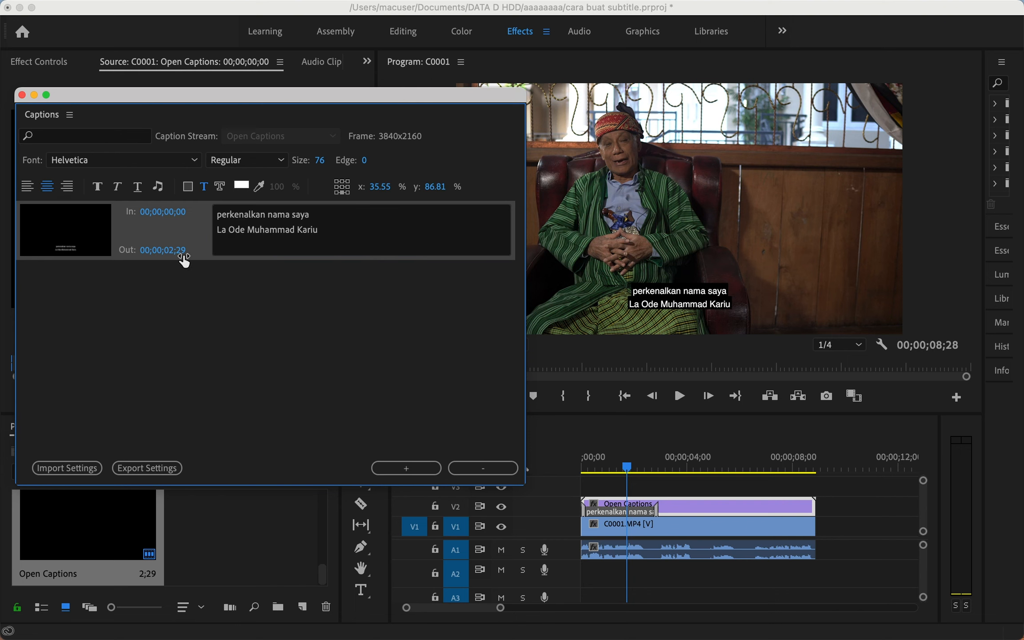
{"action": "left_click", "coordinate": [323, 214]}
{"action": "left_click", "coordinate": [118, 258]}
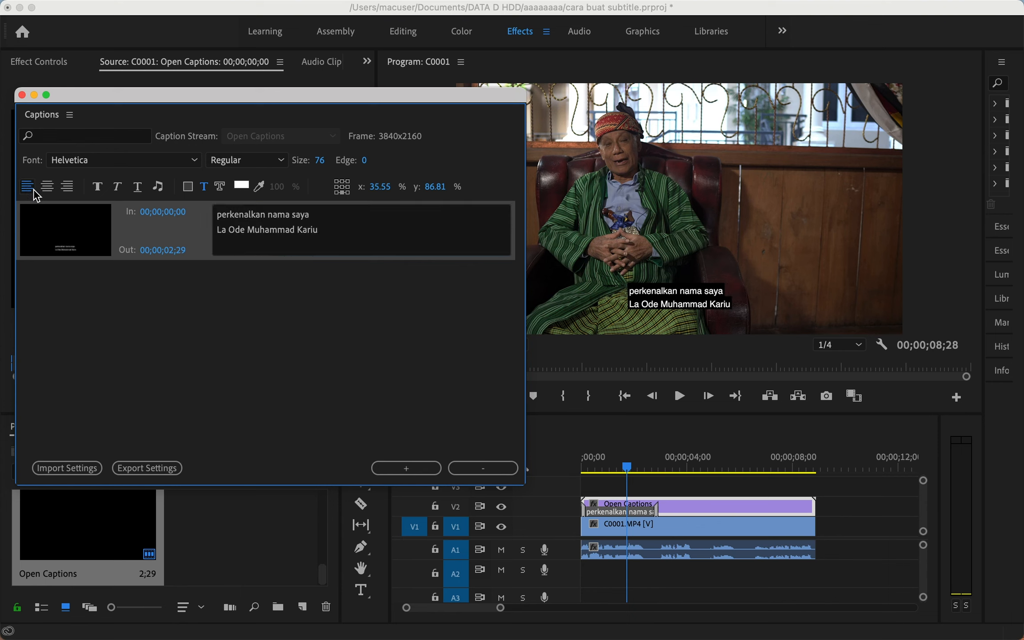
{"action": "left_click", "coordinate": [338, 231]}
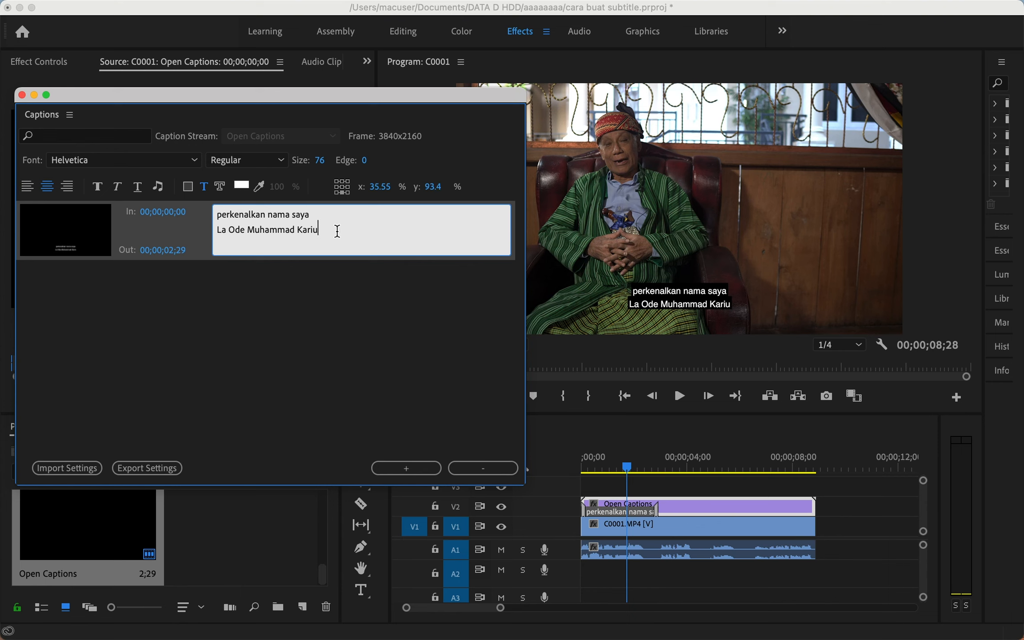
{"action": "left_click", "coordinate": [292, 294]}
{"action": "left_click", "coordinate": [165, 242]}
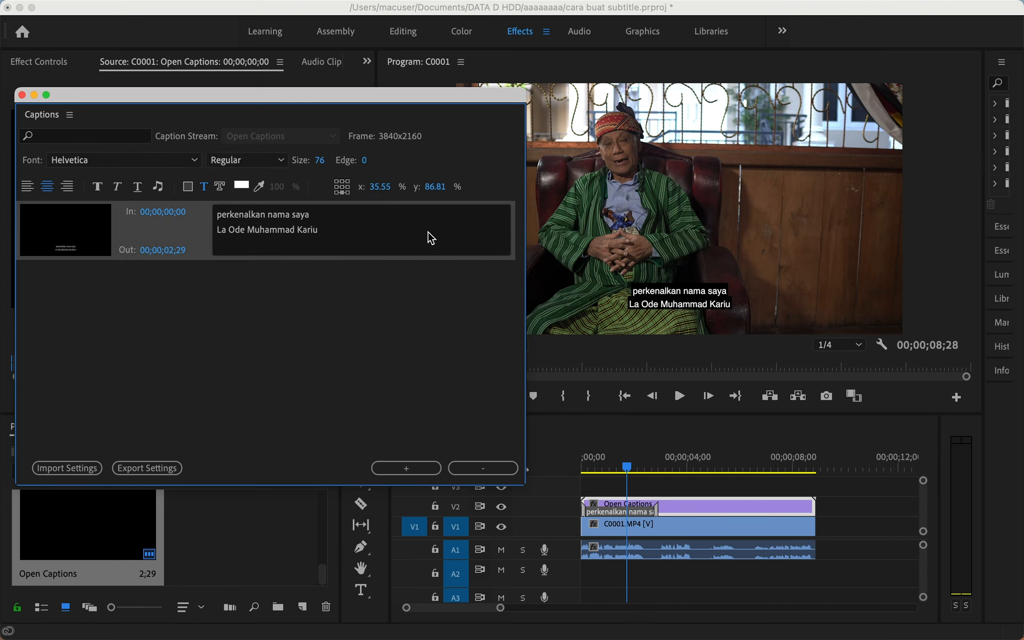
{"action": "left_click", "coordinate": [320, 161]}
{"action": "type", "text": "60"}
{"action": "left_click", "coordinate": [192, 240]}
{"action": "left_click", "coordinate": [320, 161]}
Set the caption size to 75 and position it at the bottom centre of the frame.
{"action": "type", "text": "75"}
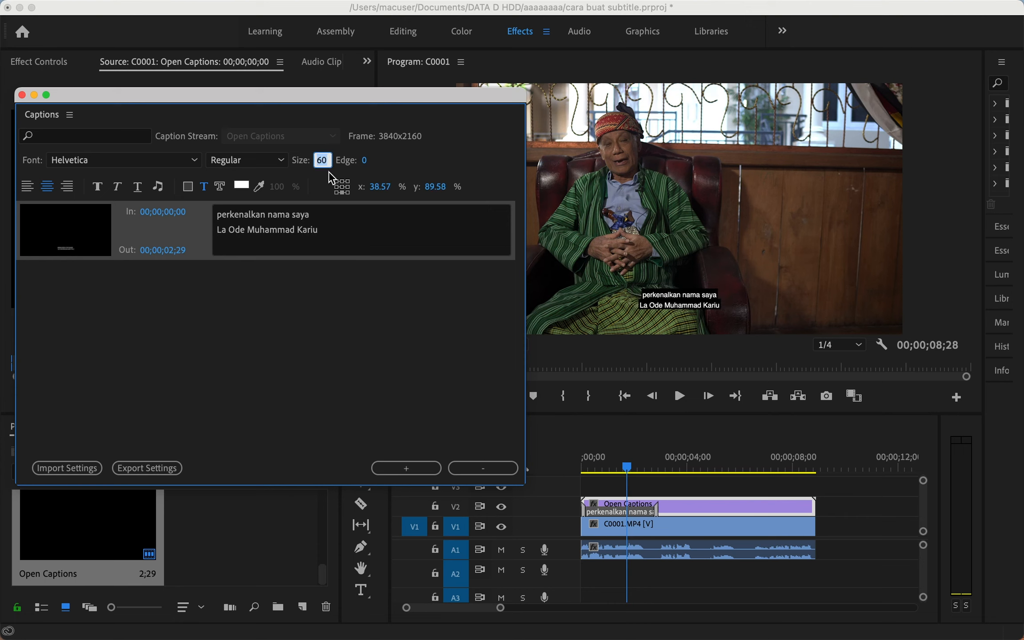
{"action": "left_click", "coordinate": [162, 243]}
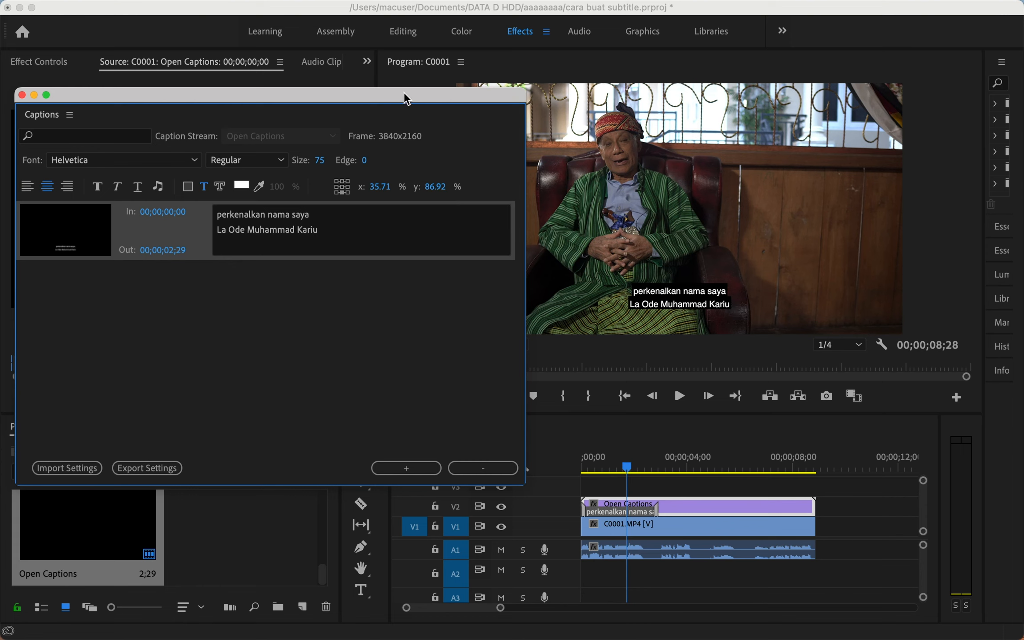
{"action": "left_click", "coordinate": [337, 191]}
{"action": "left_click", "coordinate": [348, 192]}
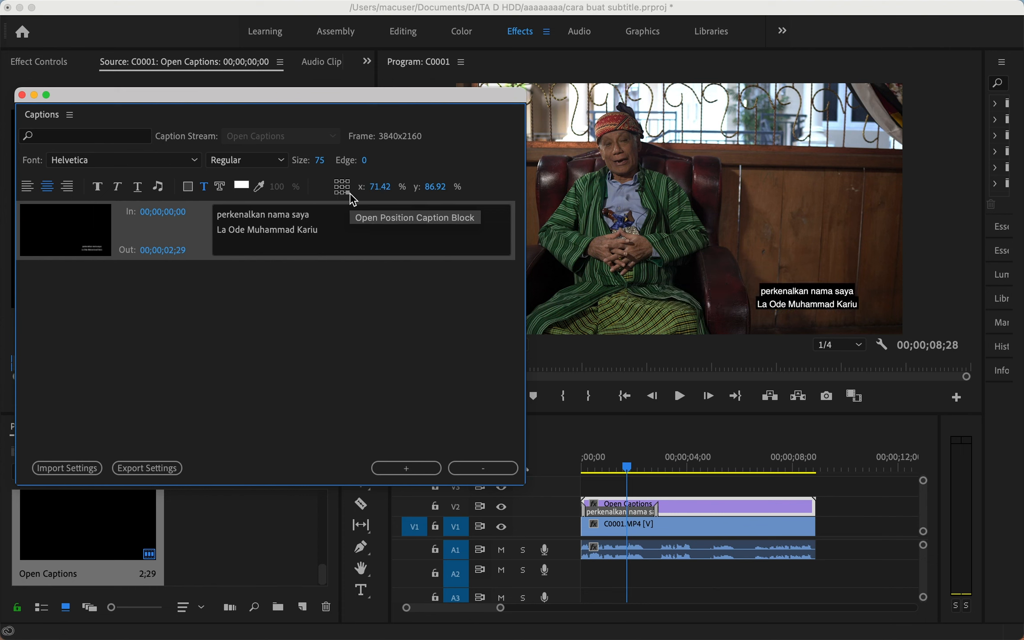
{"action": "left_click", "coordinate": [349, 186]}
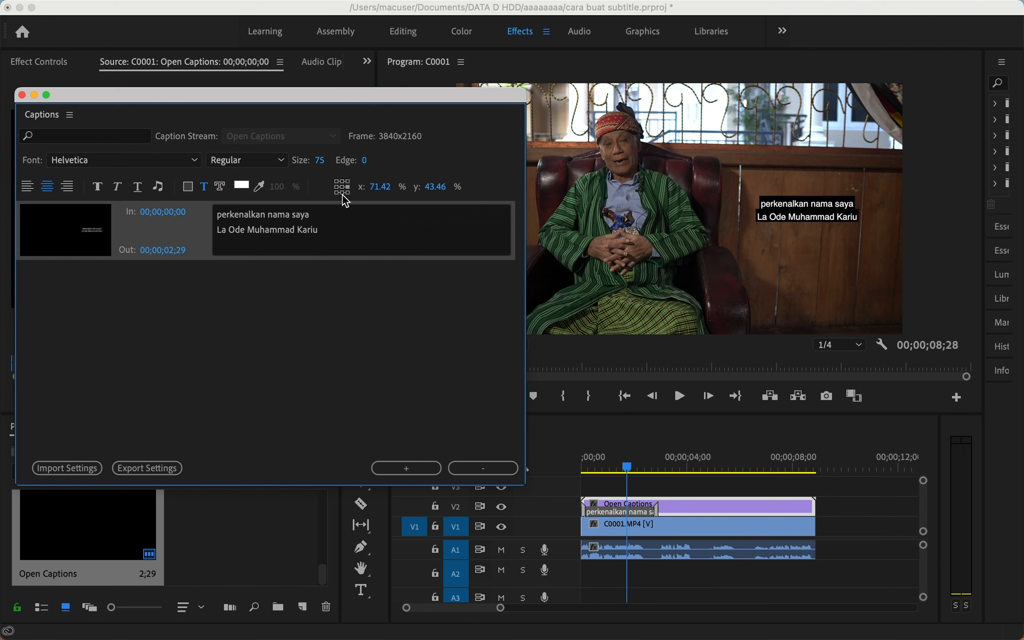
{"action": "left_click", "coordinate": [343, 192]}
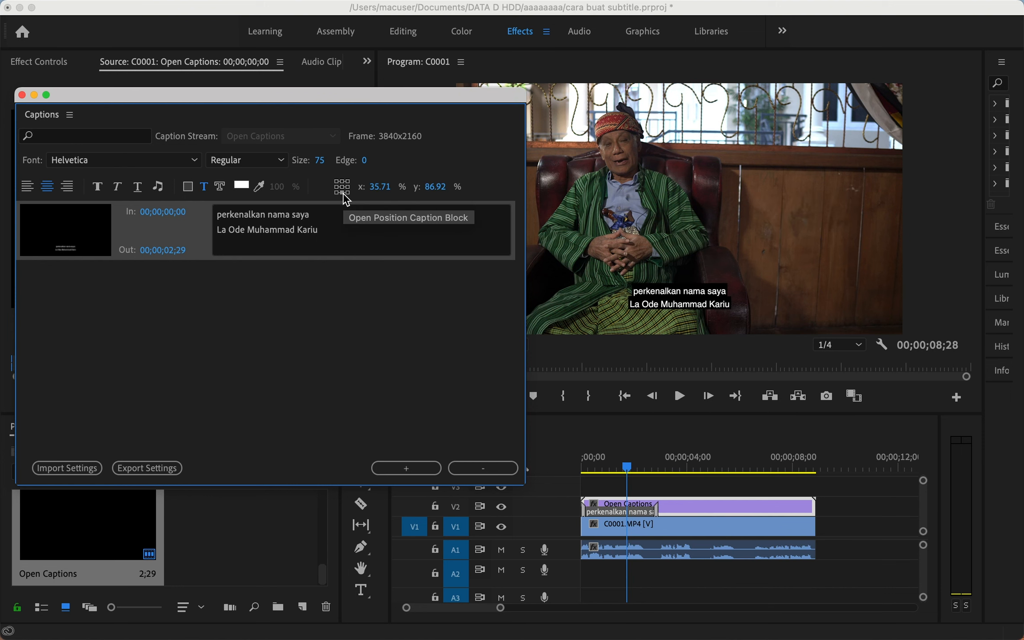
{"action": "left_click_drag", "start_coordinate": [347, 96], "coordinate": [353, 46]}
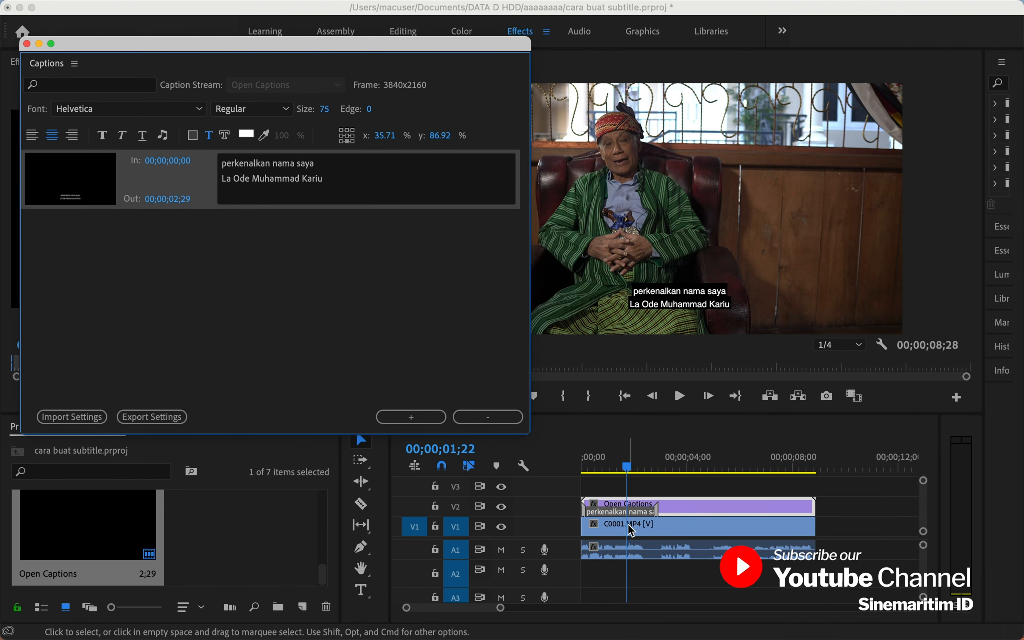
{"action": "scroll", "coordinate": [628, 528], "scroll_direction": "up", "scroll_amount": 2}
{"action": "left_click_drag", "start_coordinate": [385, 45], "coordinate": [365, 43]}
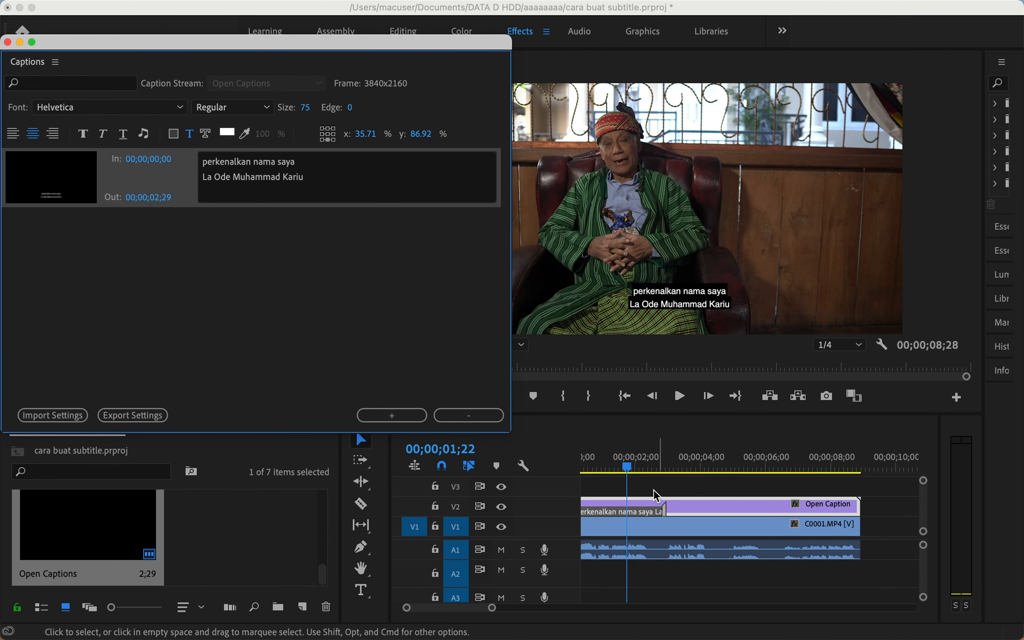
{"action": "left_click_drag", "start_coordinate": [628, 469], "coordinate": [622, 465]}
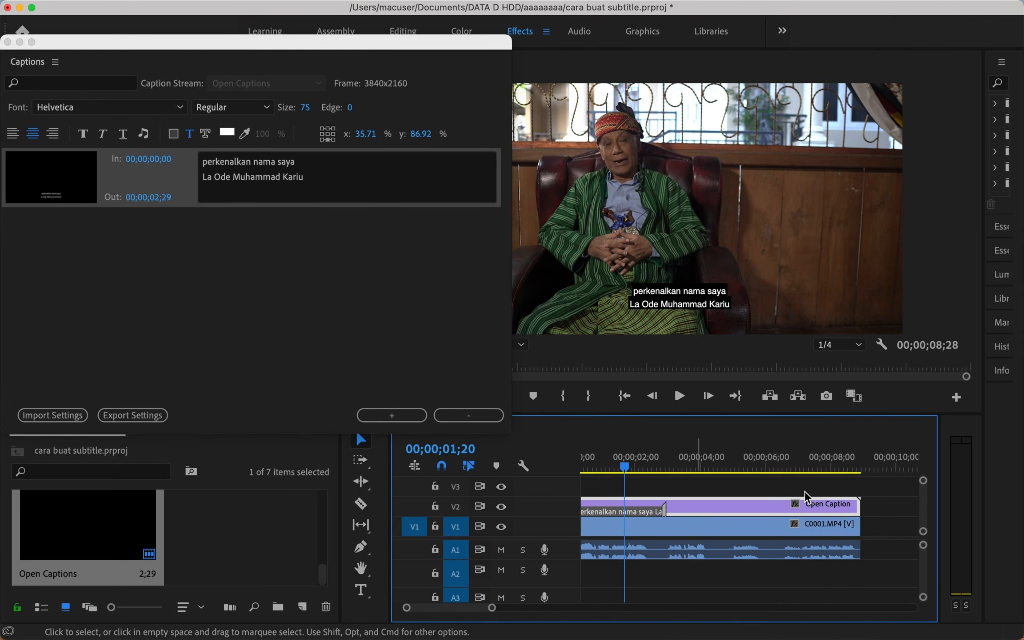
{"action": "left_click", "coordinate": [652, 492]}
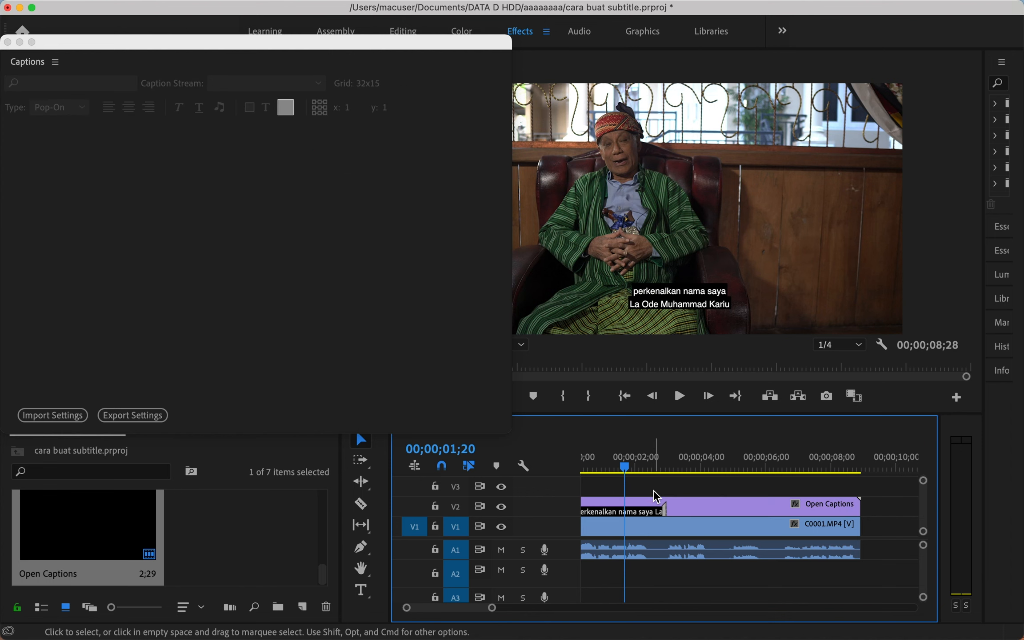
{"action": "left_click", "coordinate": [661, 504]}
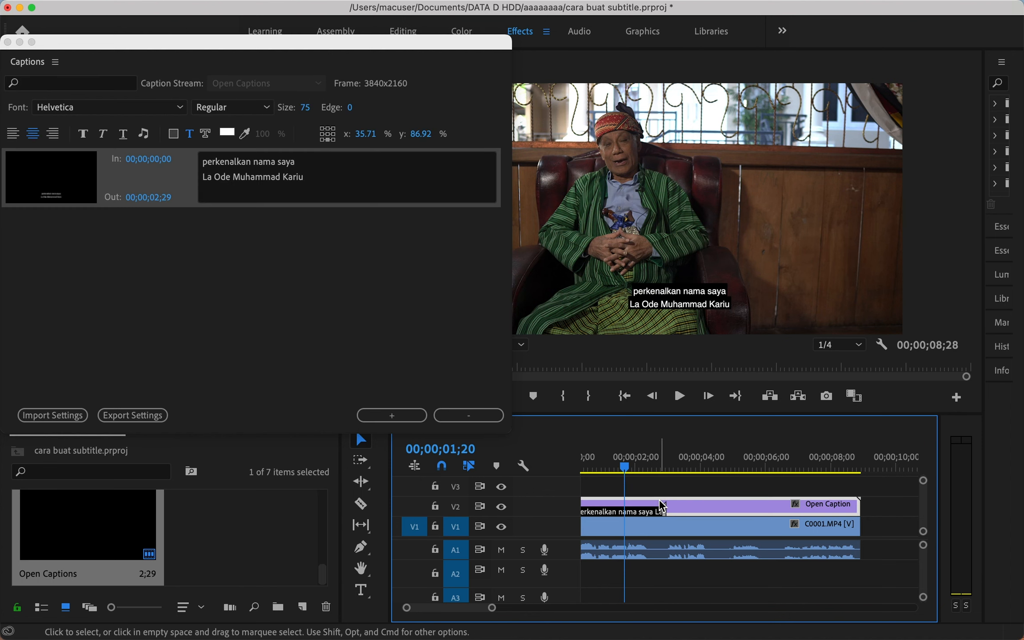
{"action": "left_click", "coordinate": [662, 489]}
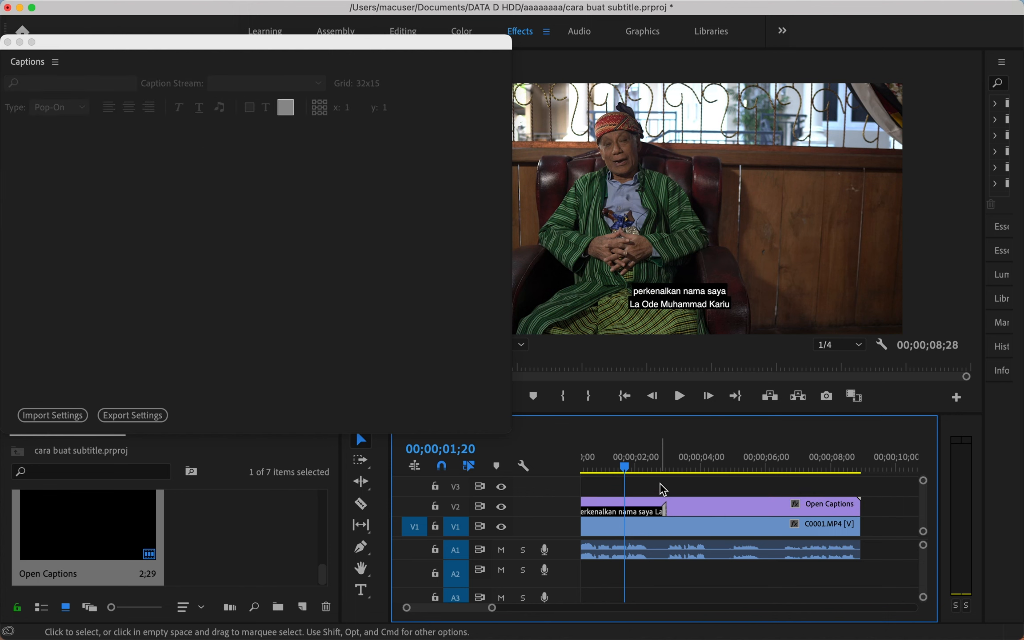
{"action": "left_click", "coordinate": [676, 506]}
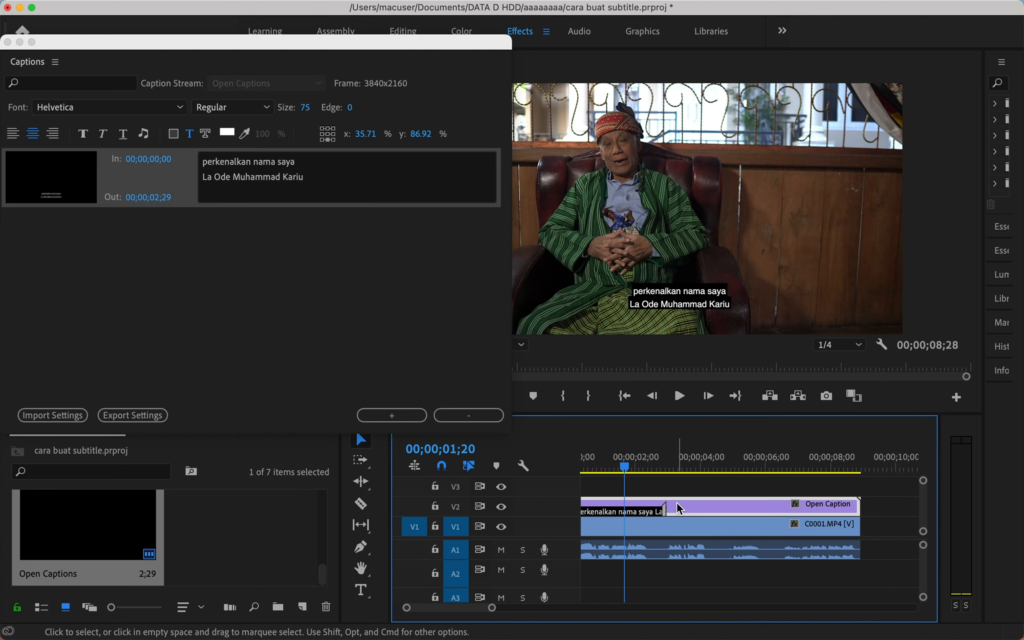
{"action": "key", "text": "space"}
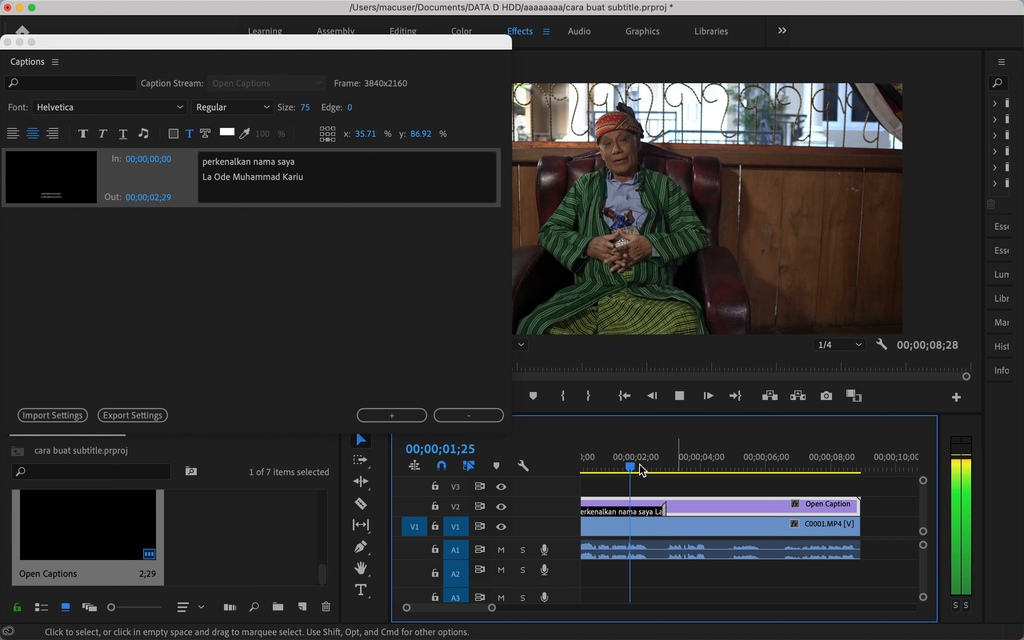
{"action": "left_click", "coordinate": [640, 466]}
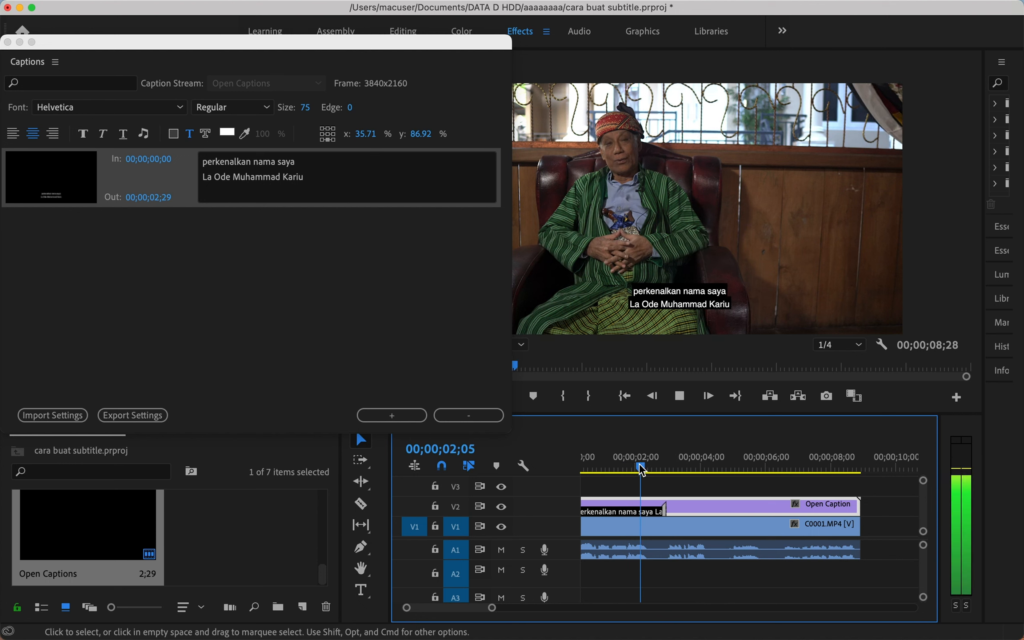
{"action": "key", "text": "space"}
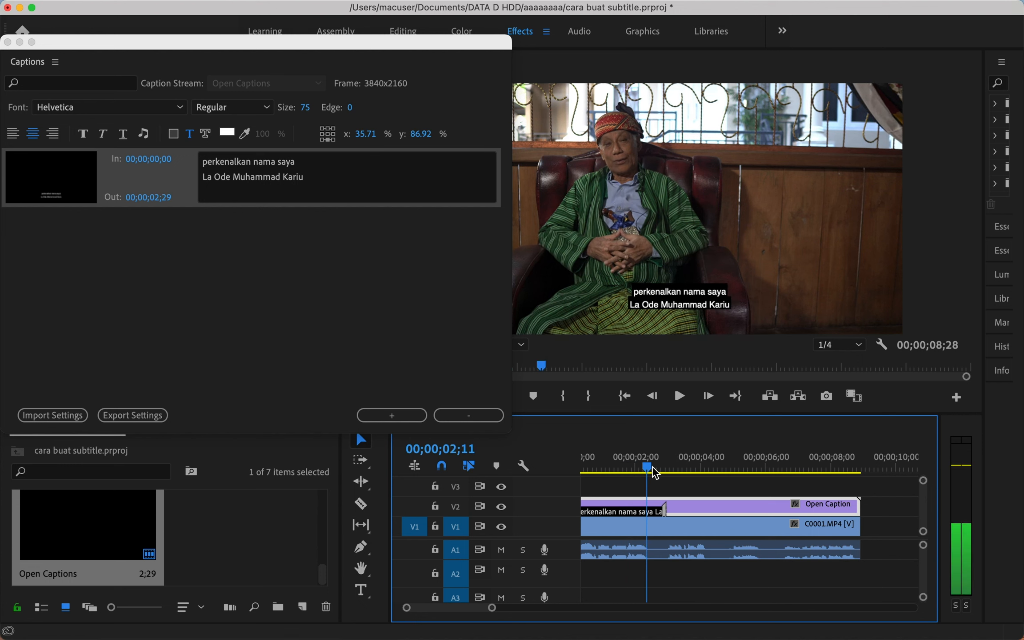
{"action": "left_click_drag", "start_coordinate": [661, 511], "coordinate": [648, 510]}
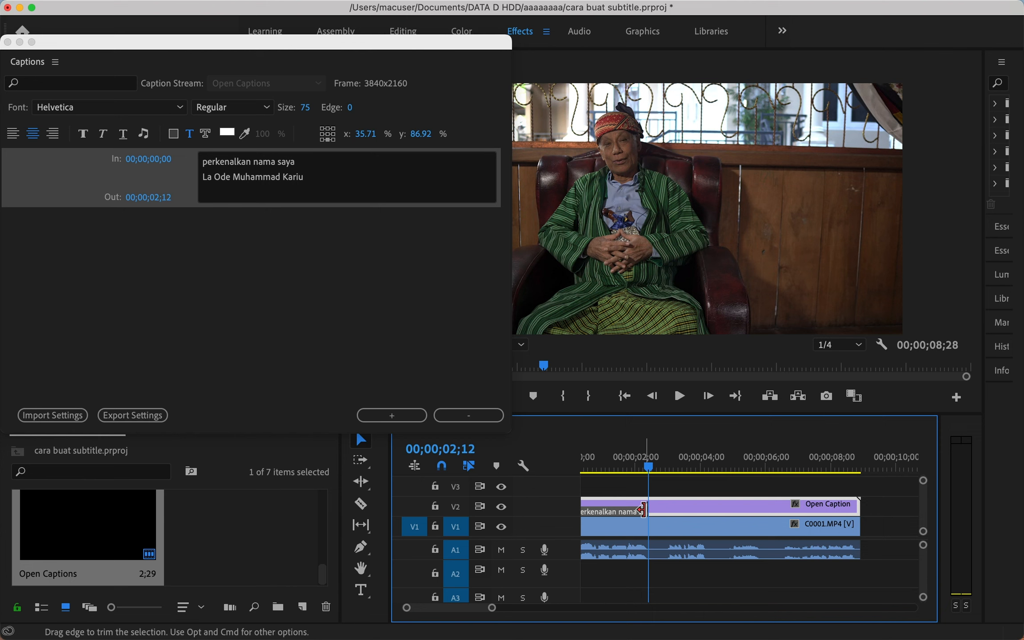
{"action": "left_click", "coordinate": [646, 466]}
{"action": "left_click_drag", "start_coordinate": [641, 466], "coordinate": [638, 464]}
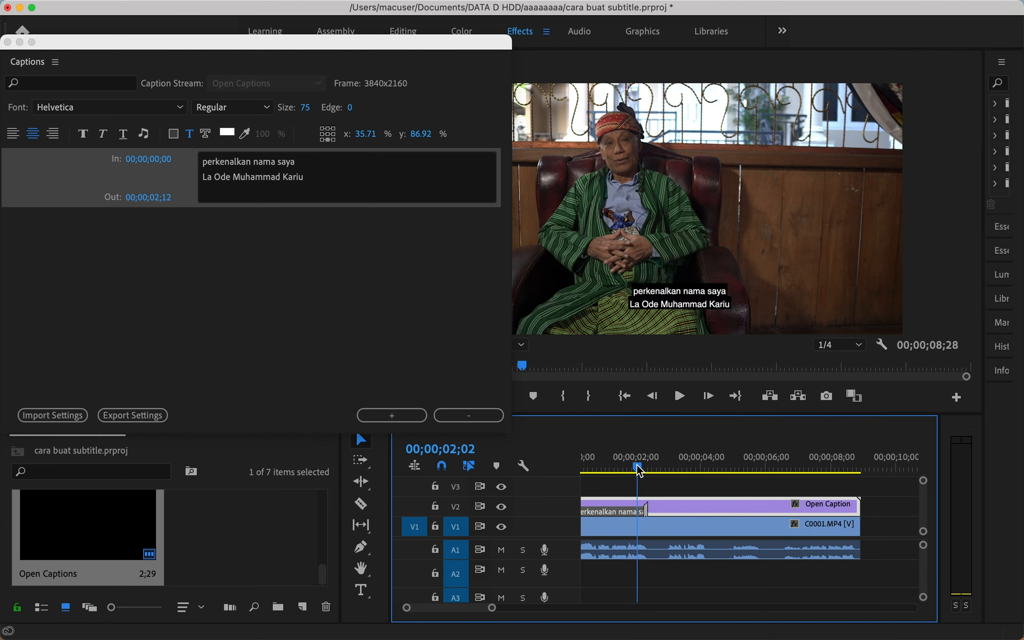
{"action": "key", "text": "space"}
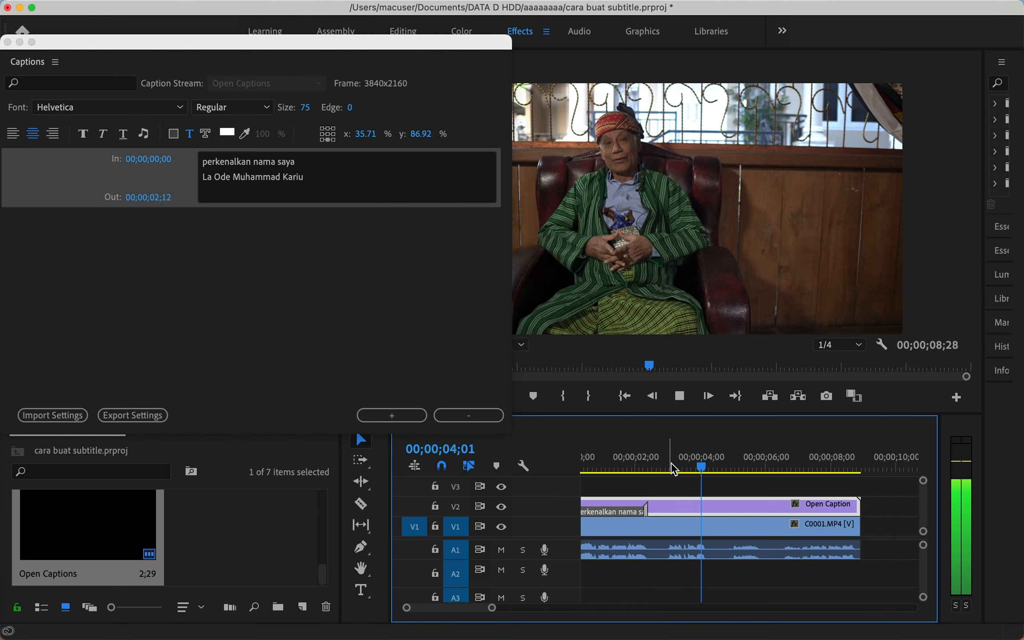
{"action": "left_click", "coordinate": [671, 469]}
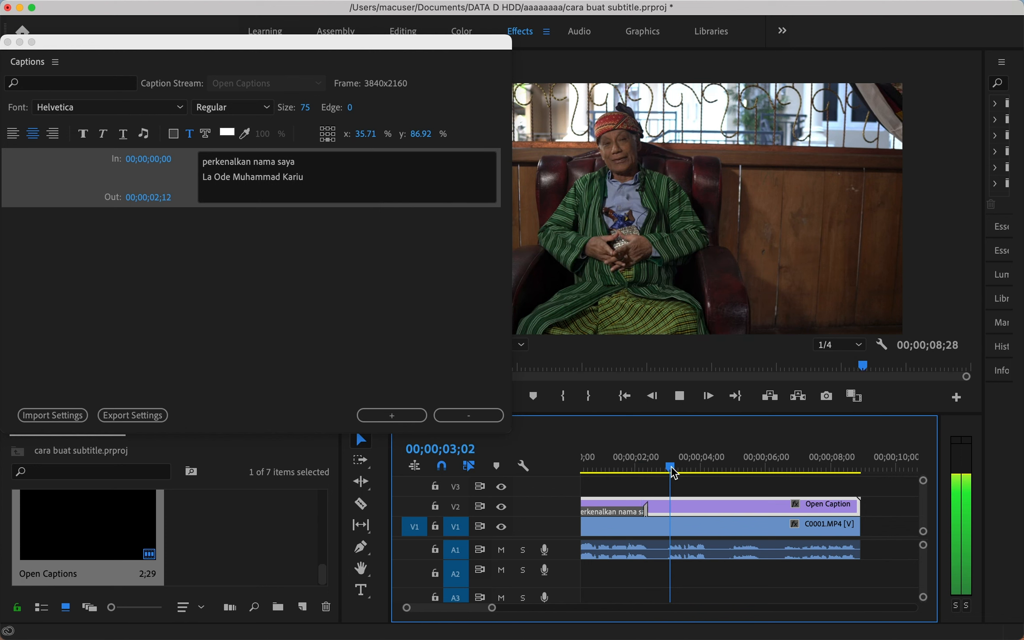
{"action": "key", "text": "space"}
{"action": "key", "text": "Left"}
{"action": "key", "text": "Left"}
{"action": "key", "text": "Left"}
{"action": "key", "text": "Left"}
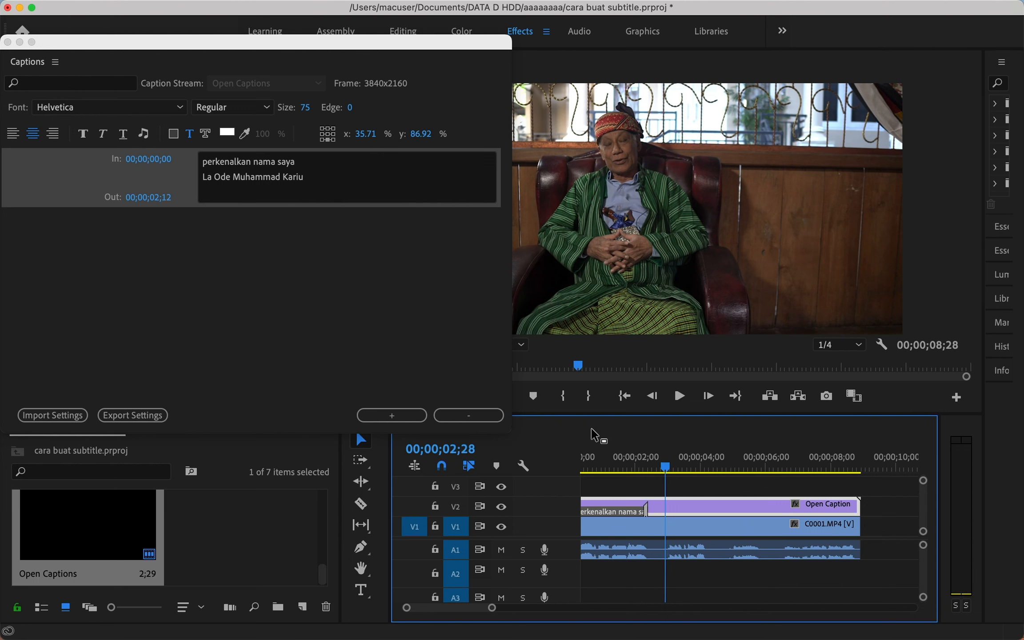
Add a new caption reading 'sebagai tokoh adat'.
{"action": "left_click", "coordinate": [398, 416]}
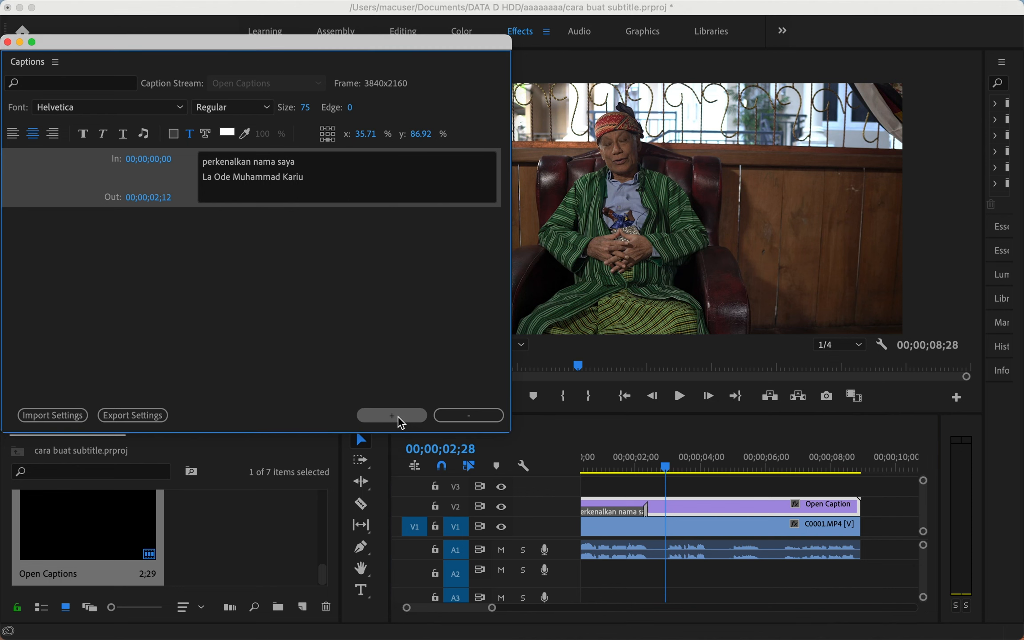
{"action": "left_click", "coordinate": [330, 221]}
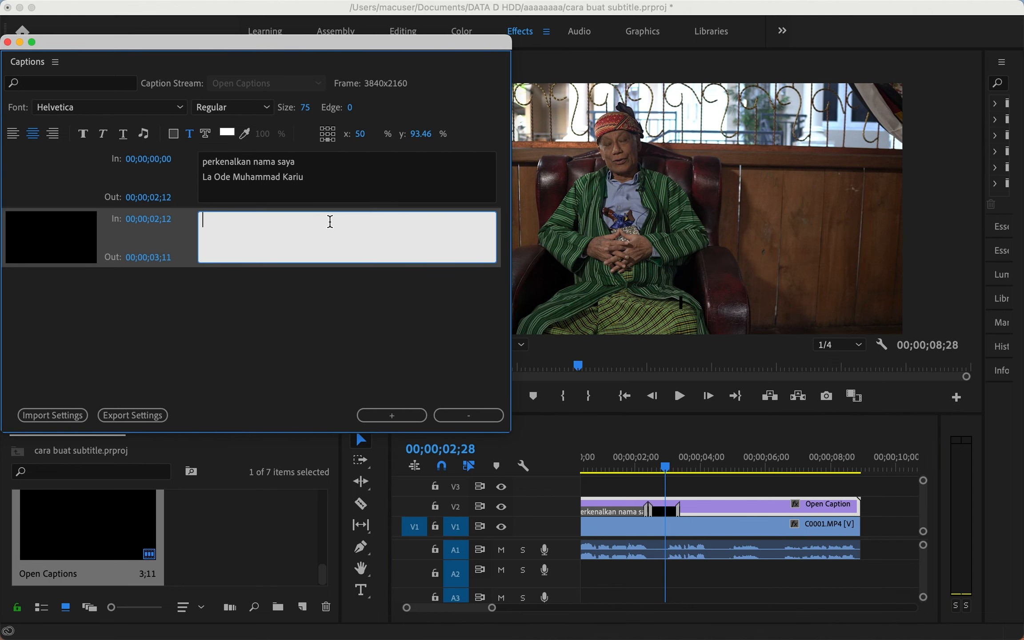
{"action": "type", "text": "sebagai tokoh adat"}
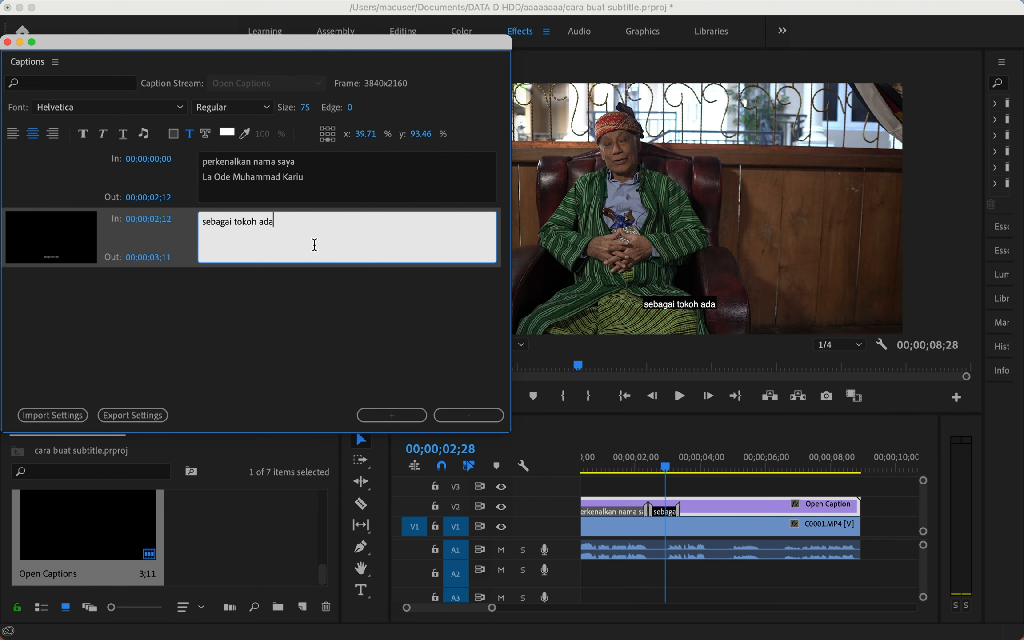
{"action": "key", "text": "Escape"}
Slide the new caption later and extend its start back to 00;00;02;28.
{"action": "mouse_move", "coordinate": [665, 510]}
{"action": "left_mouse_down"}
{"action": "mouse_move", "coordinate": [682, 515]}
{"action": "mouse_move", "coordinate": [673, 509]}
{"action": "left_mouse_up"}
{"action": "left_click", "coordinate": [670, 466]}
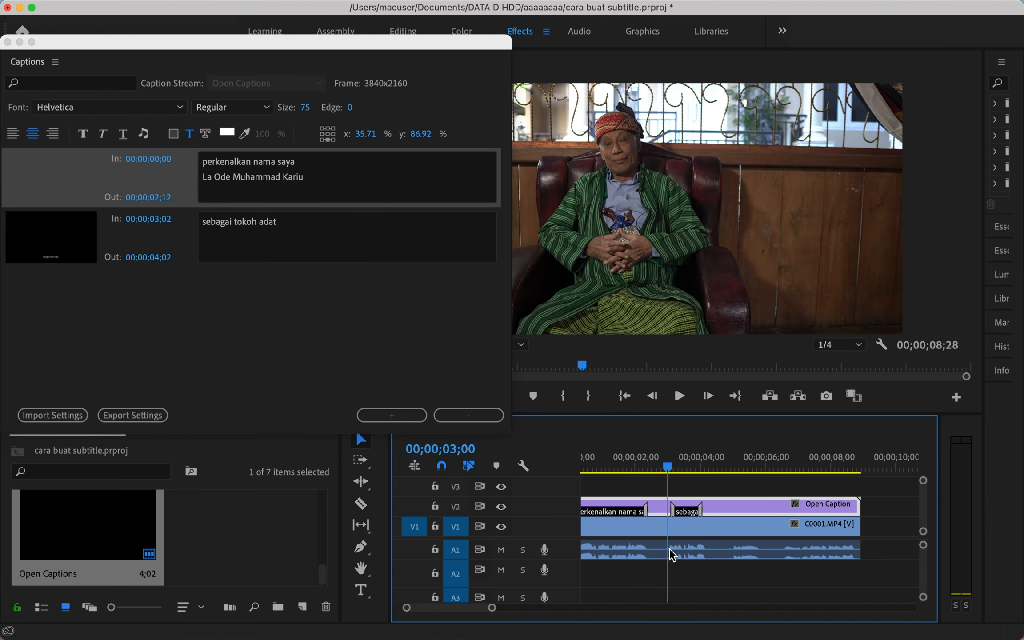
{"action": "key", "text": "Right"}
{"action": "key", "text": "Right"}
{"action": "scroll", "coordinate": [670, 527], "scroll_direction": "up", "scroll_amount": 3}
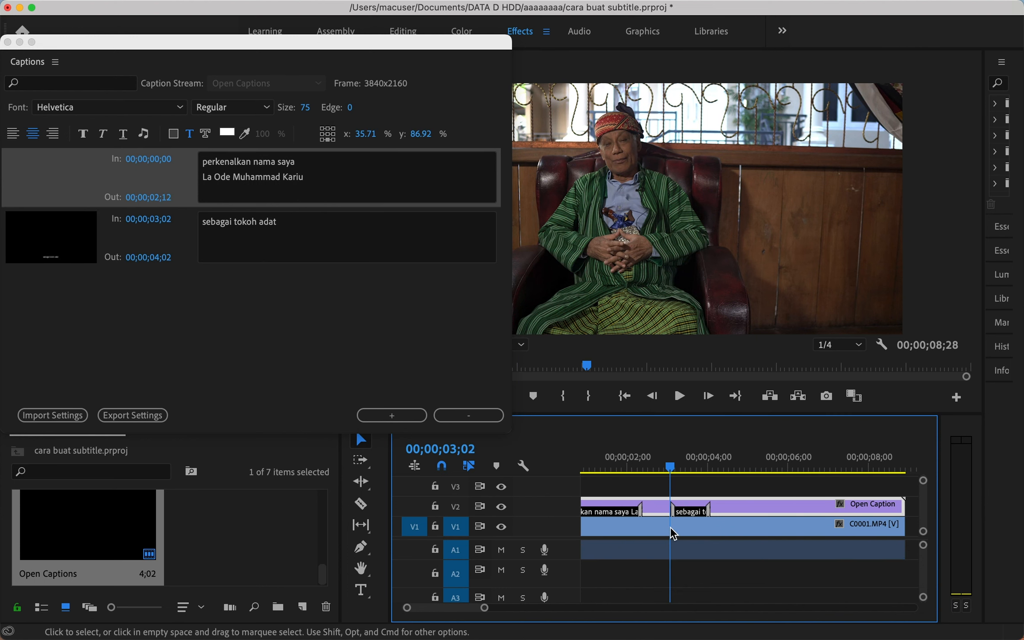
{"action": "scroll", "coordinate": [671, 530], "scroll_direction": "up", "scroll_amount": 1}
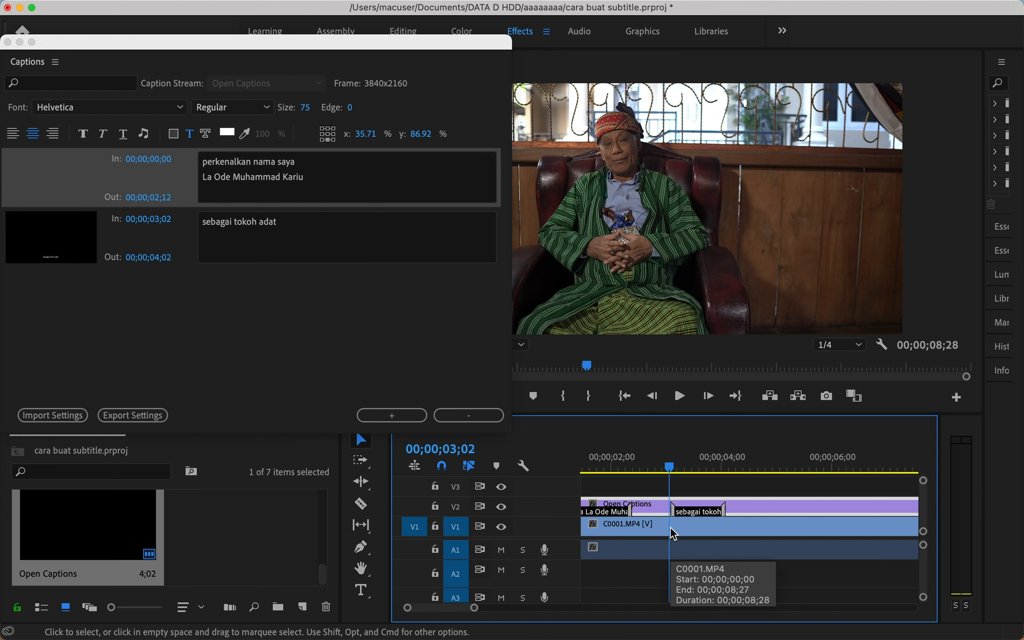
{"action": "left_click", "coordinate": [665, 466]}
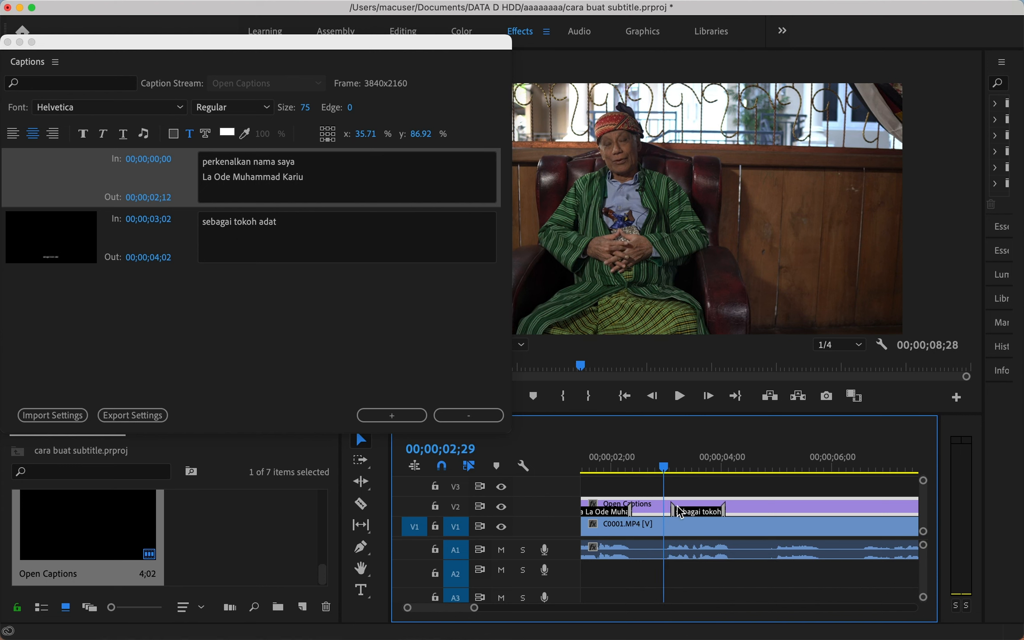
{"action": "key", "text": "Left"}
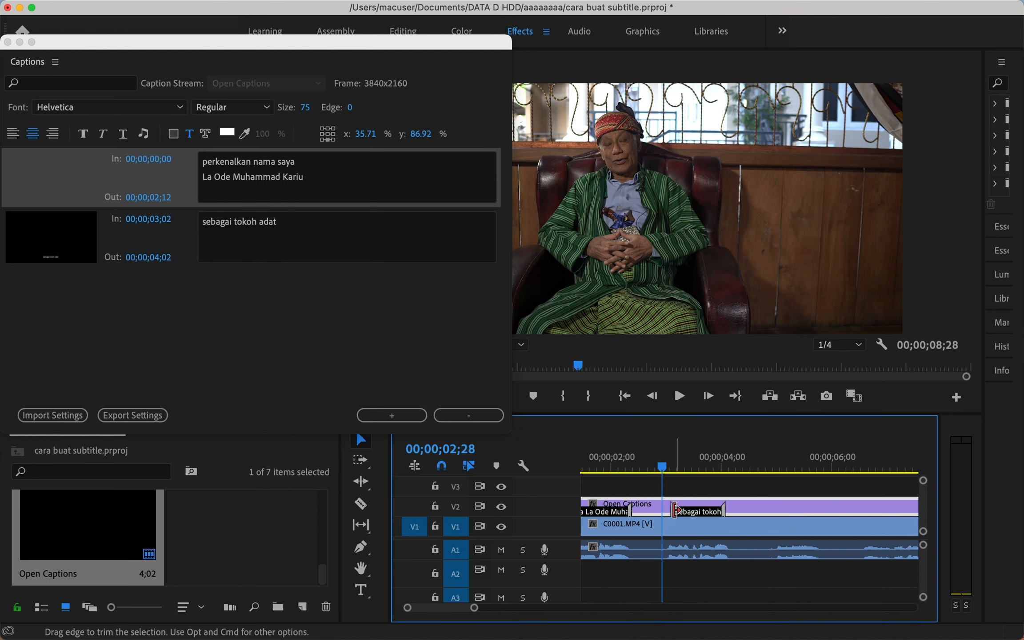
{"action": "left_click_drag", "start_coordinate": [674, 508], "coordinate": [664, 509]}
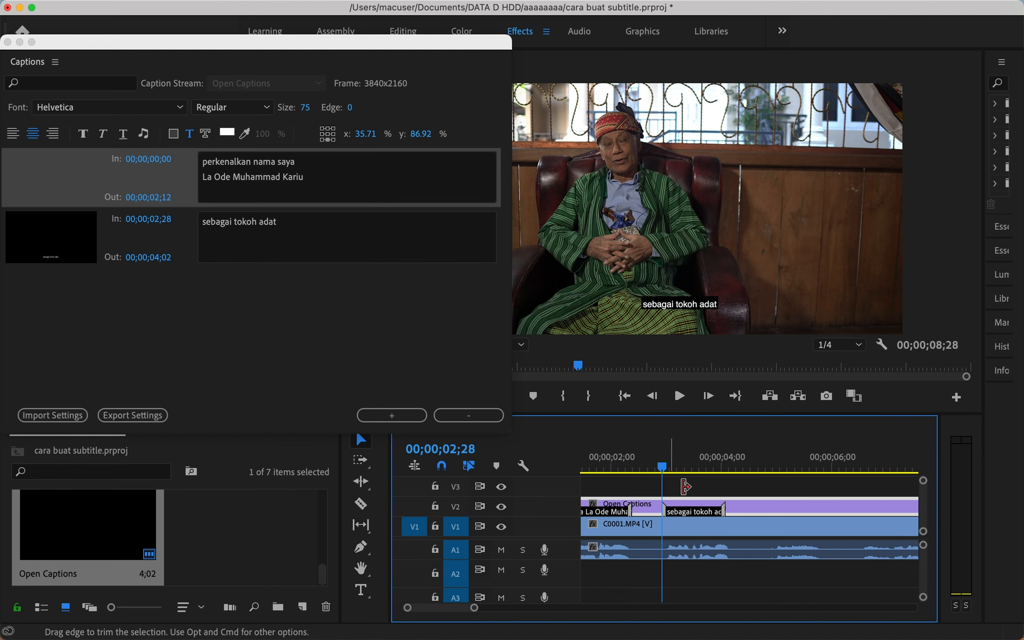
Play back the captions and park the playhead near 04;27–04;29.
{"action": "key", "text": "Left"}
{"action": "key", "text": "Left"}
{"action": "key", "text": "Left"}
{"action": "key", "text": "Left"}
{"action": "key", "text": "Left"}
{"action": "key", "text": "Left"}
{"action": "left_click", "coordinate": [735, 469]}
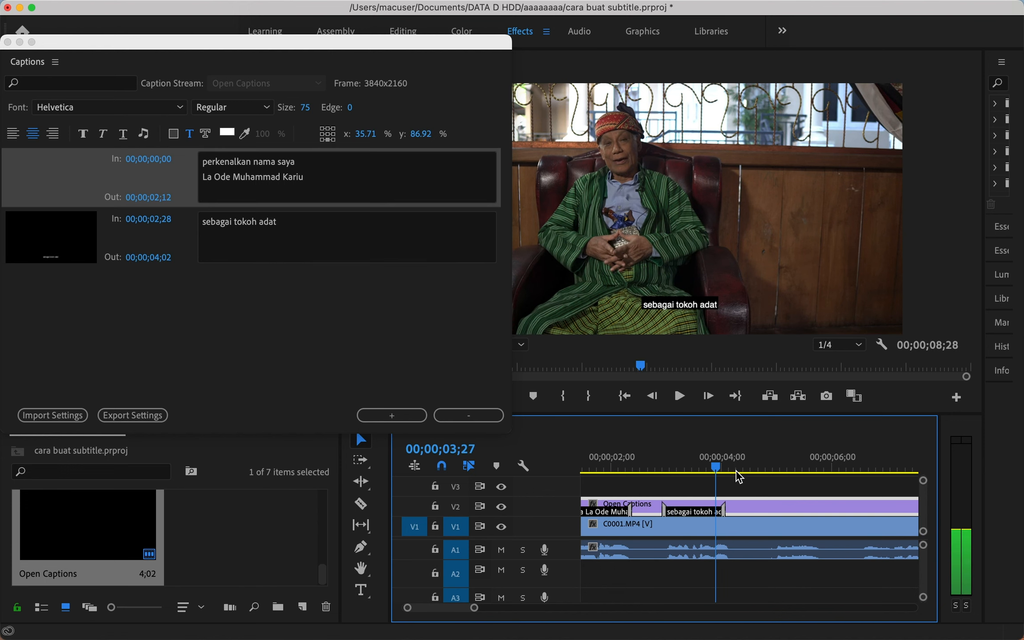
{"action": "left_click", "coordinate": [777, 466]}
{"action": "key", "text": "space"}
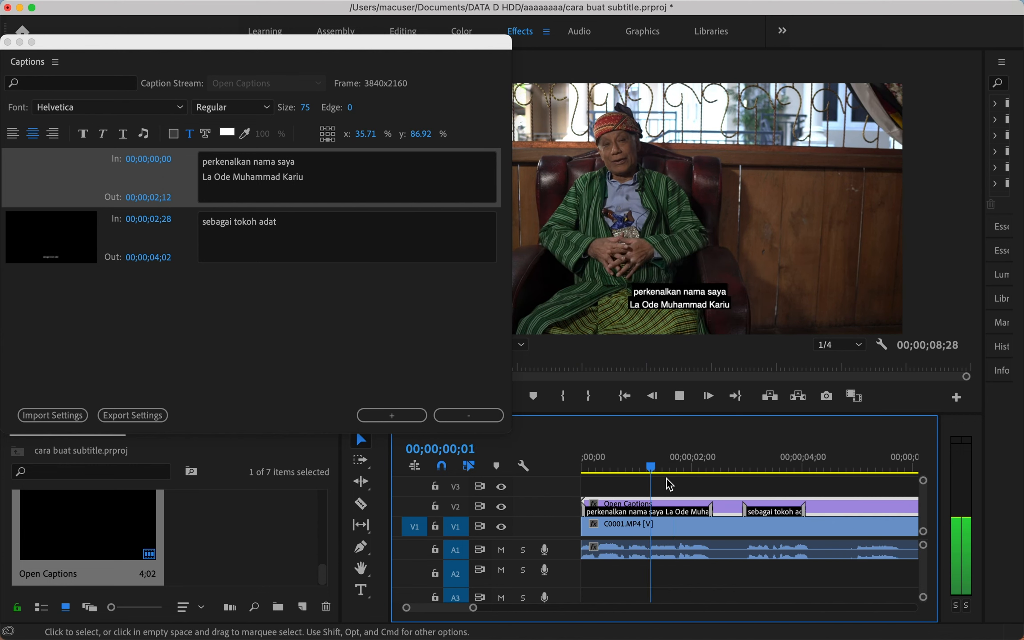
{"action": "left_click", "coordinate": [851, 467]}
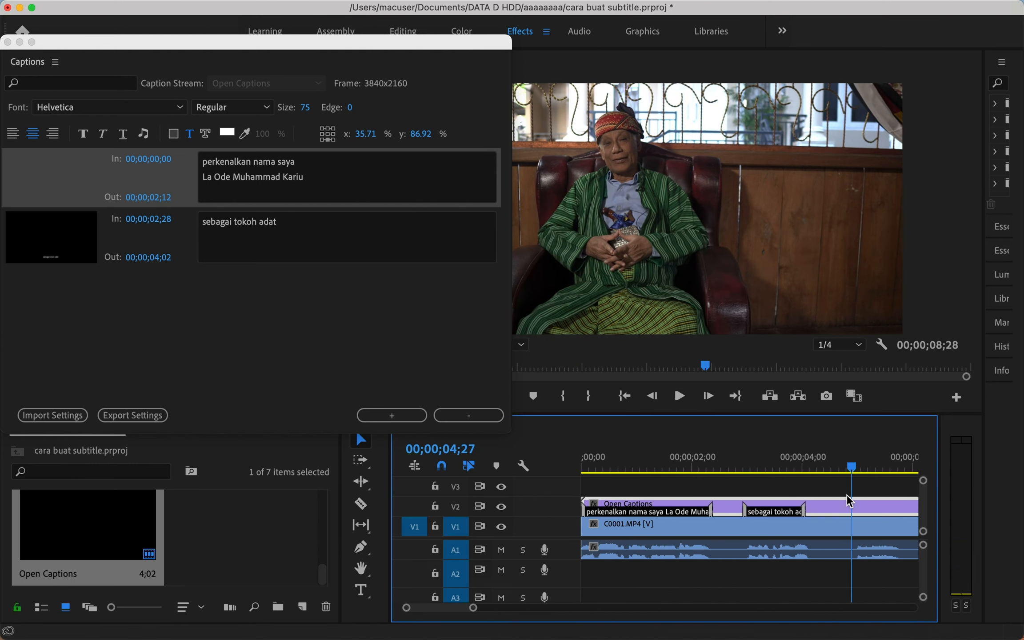
{"action": "left_click", "coordinate": [784, 465]}
{"action": "left_click", "coordinate": [339, 290]}
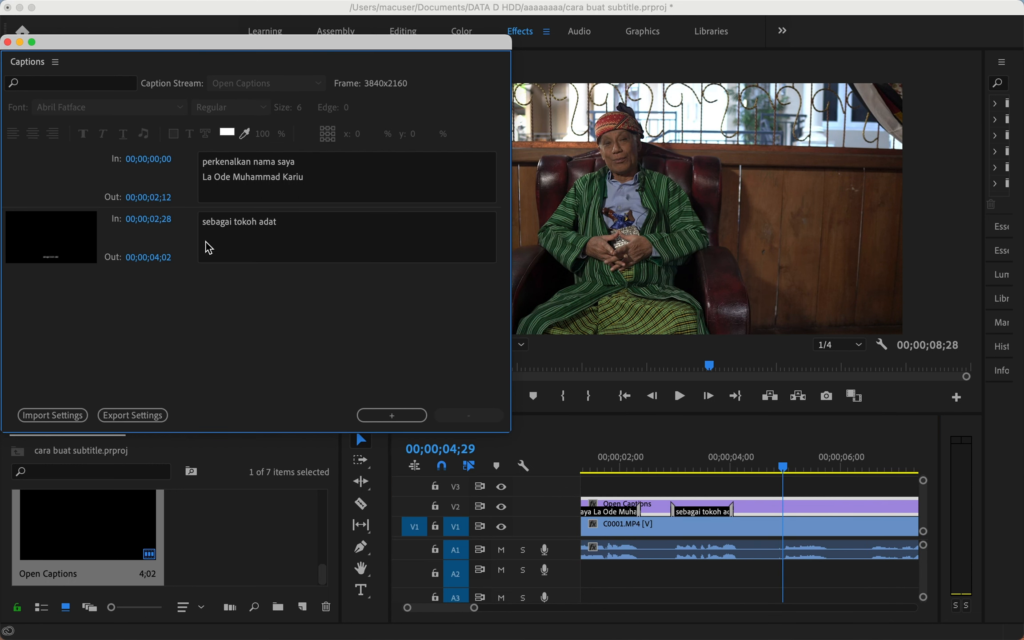
Add a third caption reading 'tokoh budaya'.
{"action": "left_click", "coordinate": [191, 243]}
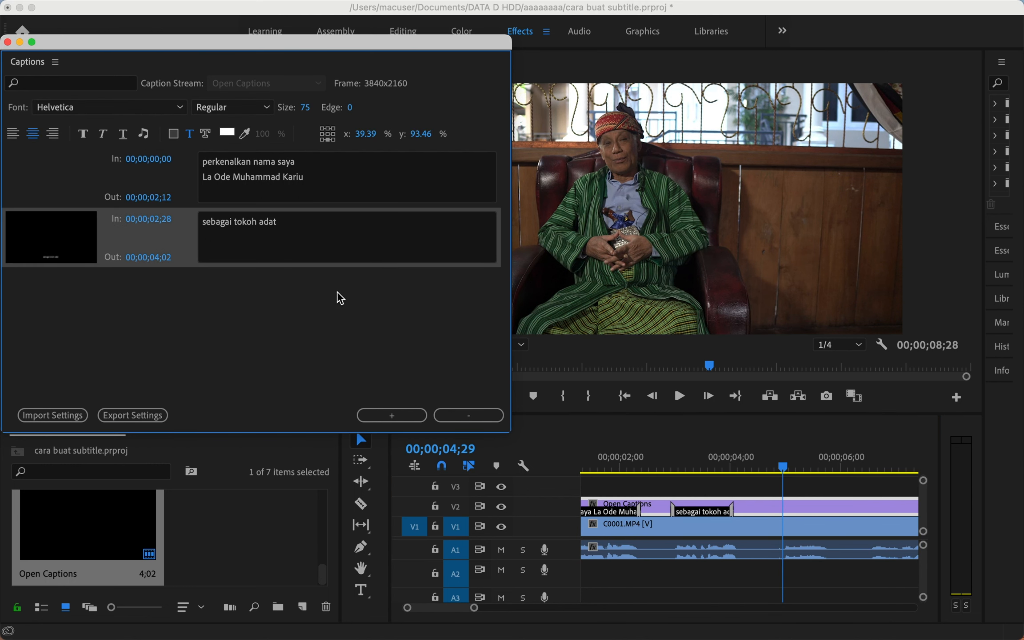
{"action": "left_click", "coordinate": [283, 311]}
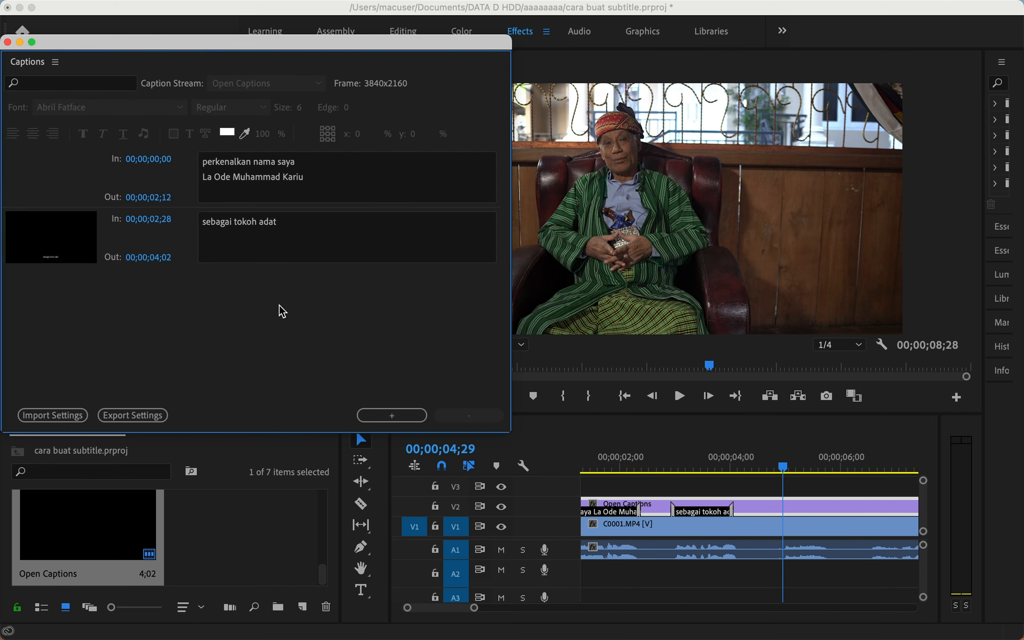
{"action": "left_click", "coordinate": [382, 413]}
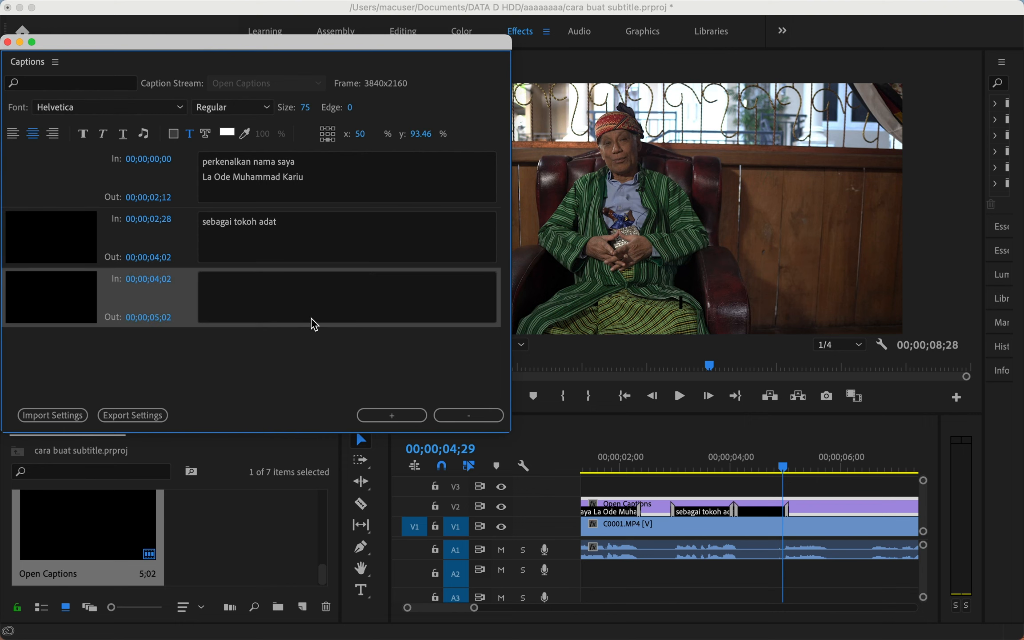
{"action": "left_click", "coordinate": [283, 290]}
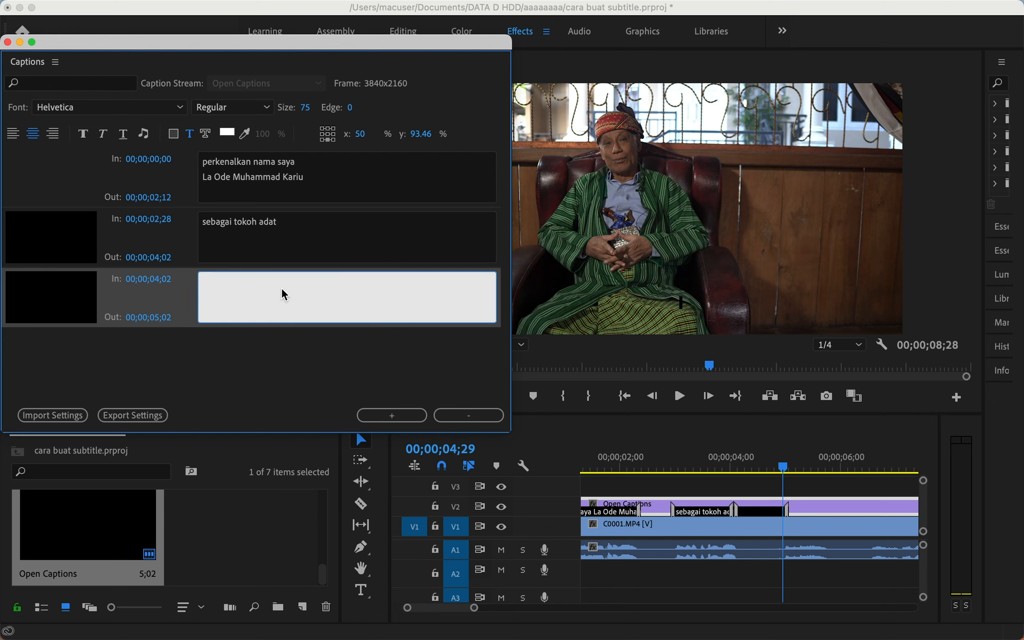
{"action": "type", "text": "tokoh "}
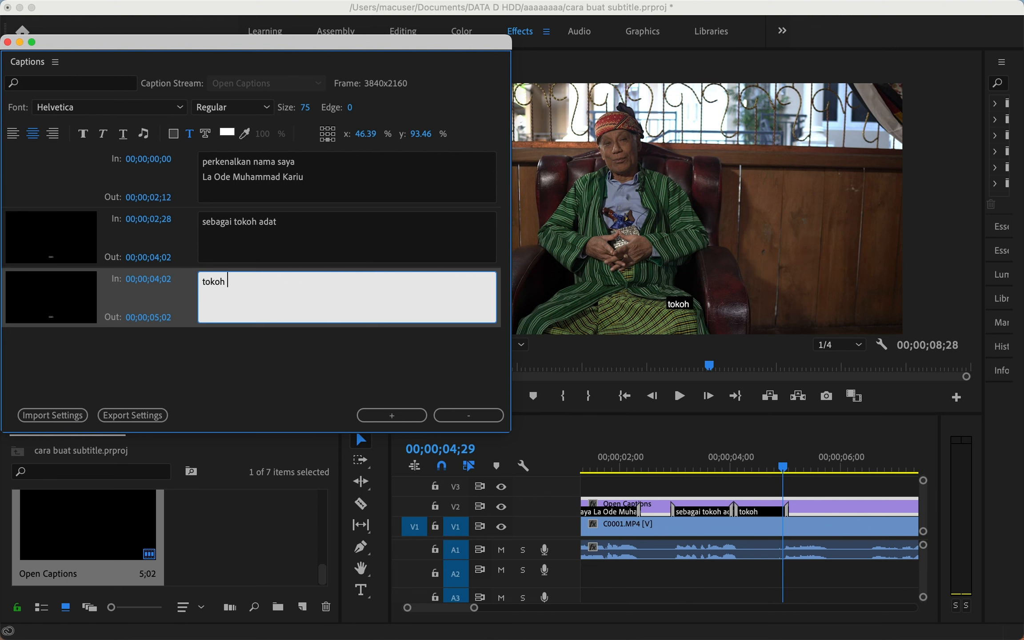
{"action": "type", "text": "budaya"}
{"action": "left_click", "coordinate": [236, 355]}
Time the 'tokoh budaya' caption to run from 00;00;04;27 to 00;00;05;23.
{"action": "left_click_drag", "start_coordinate": [762, 511], "coordinate": [814, 510]}
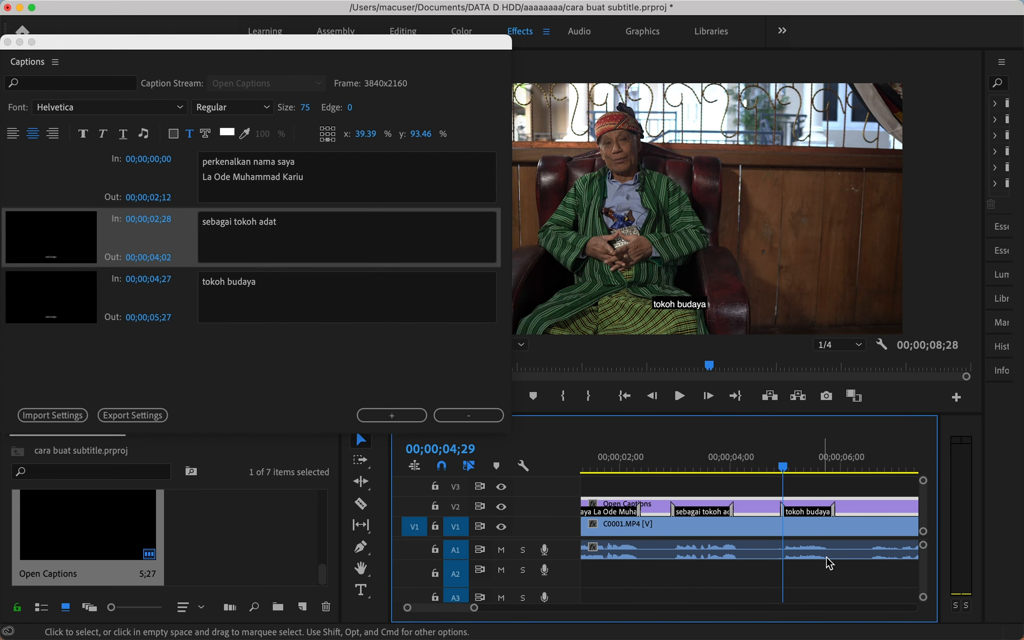
{"action": "left_click", "coordinate": [827, 511]}
{"action": "left_click_drag", "start_coordinate": [826, 512], "coordinate": [825, 512]}
{"action": "left_click", "coordinate": [833, 492]}
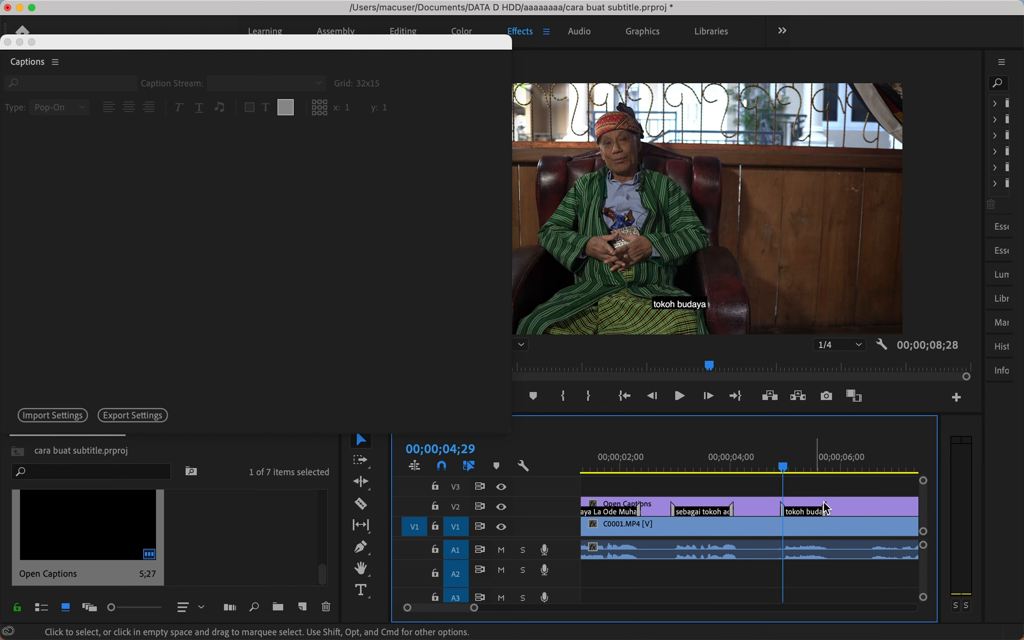
{"action": "scroll", "coordinate": [825, 527], "scroll_direction": "down", "scroll_amount": 3}
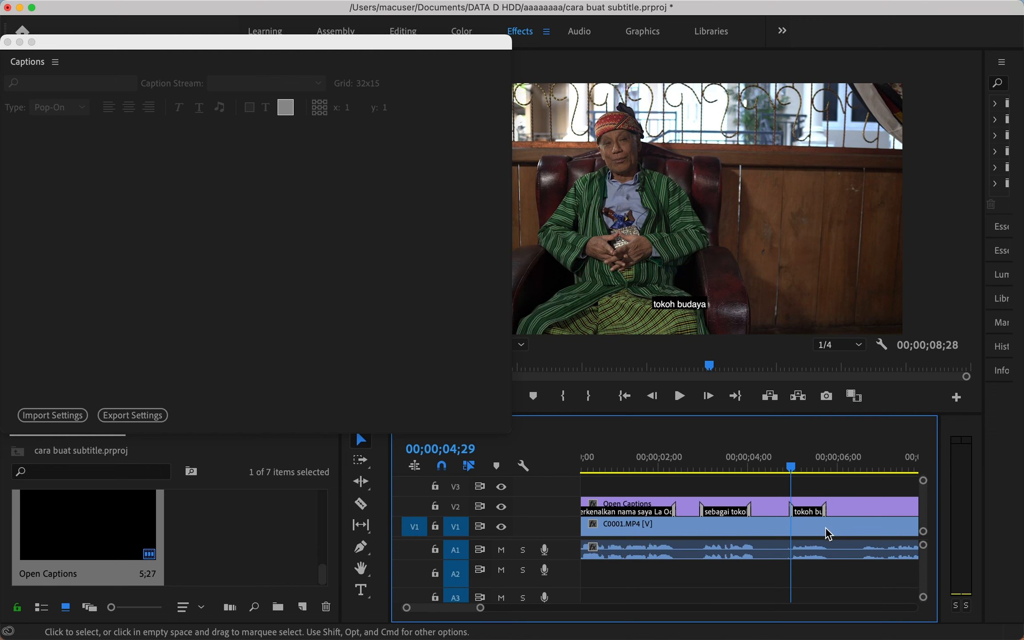
{"action": "scroll", "coordinate": [827, 533], "scroll_direction": "down", "scroll_amount": 2}
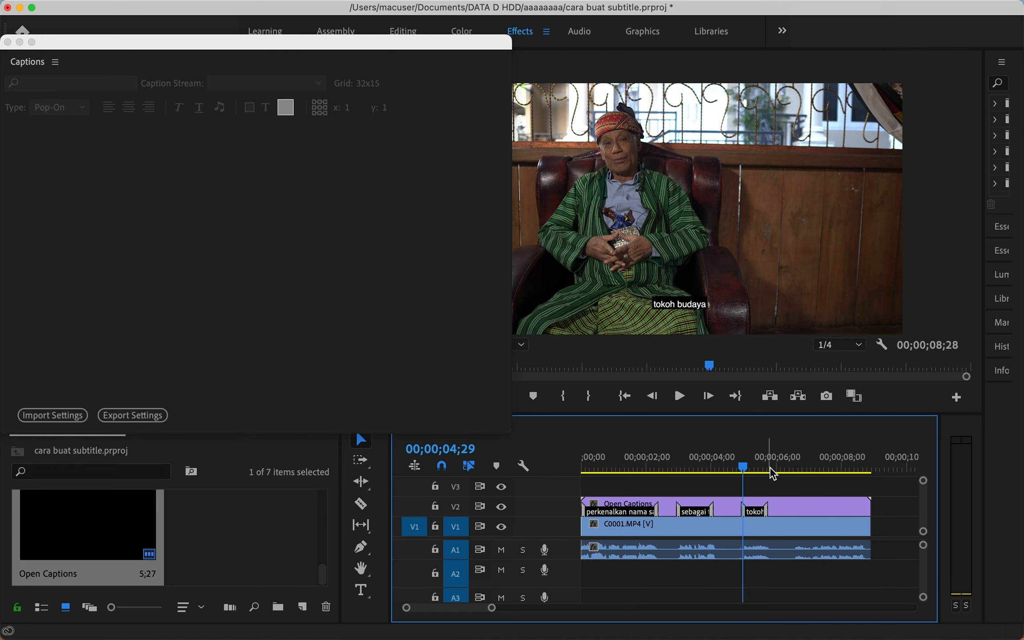
{"action": "left_click", "coordinate": [792, 462]}
{"action": "left_click", "coordinate": [796, 518]}
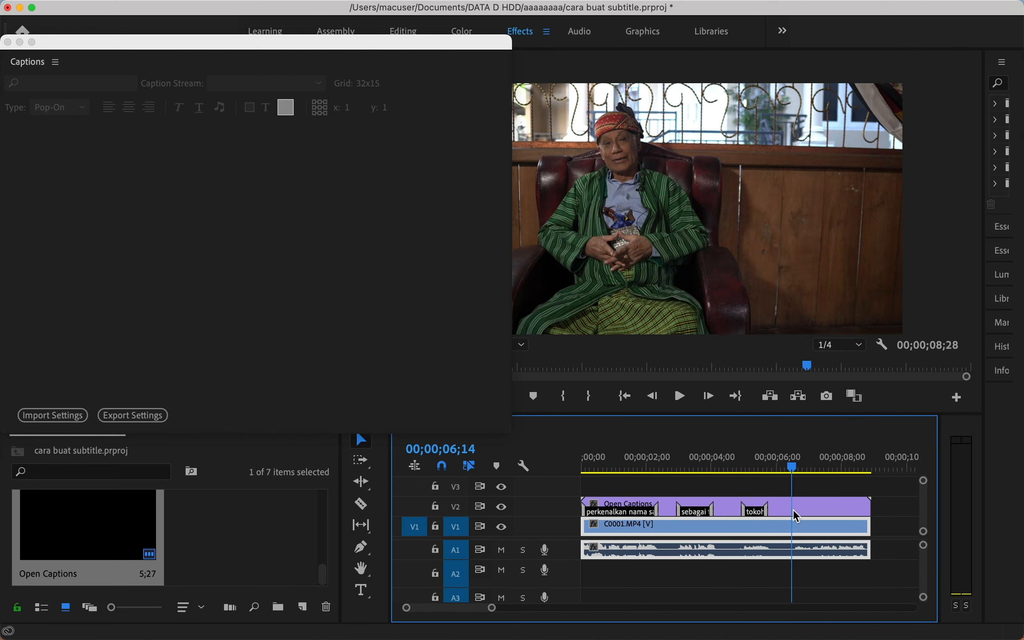
{"action": "left_click", "coordinate": [801, 513]}
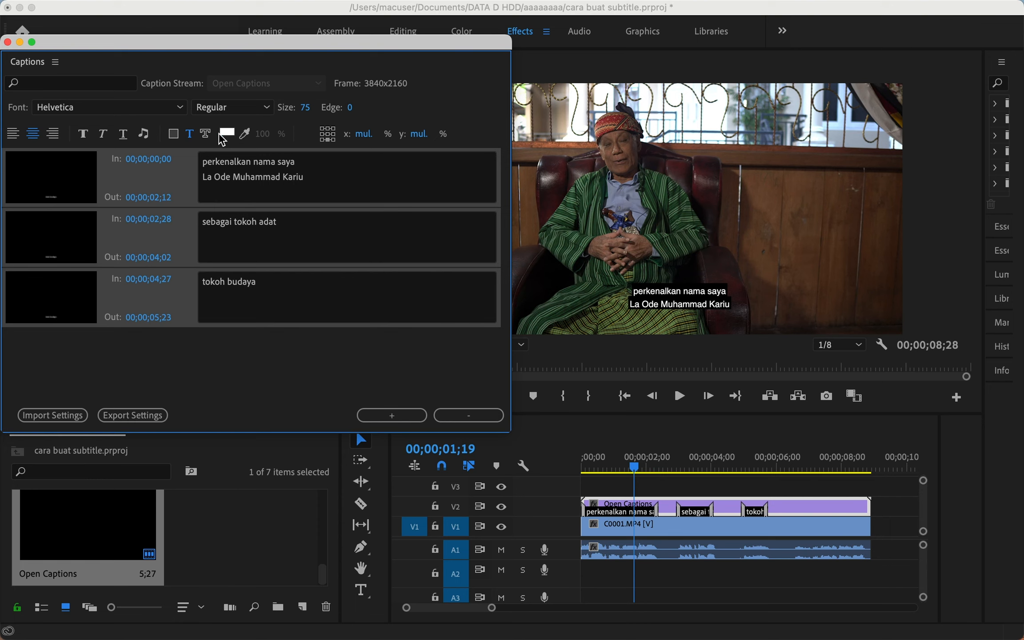
Turn on a black caption background and set its opacity to 60%.
{"action": "left_click", "coordinate": [177, 132]}
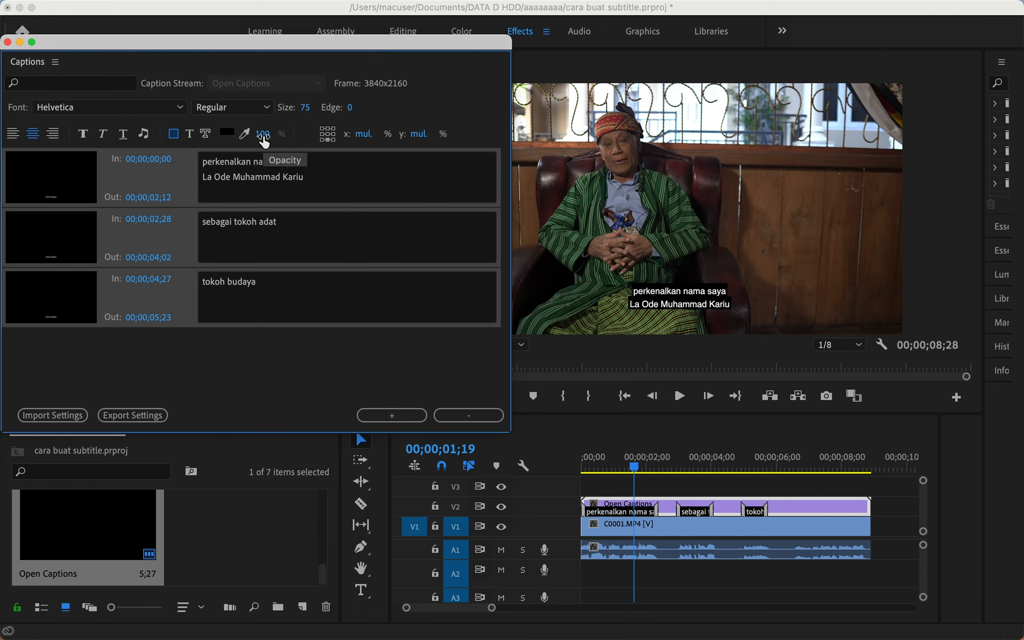
{"action": "left_click_drag", "start_coordinate": [264, 142], "coordinate": [63, 135]}
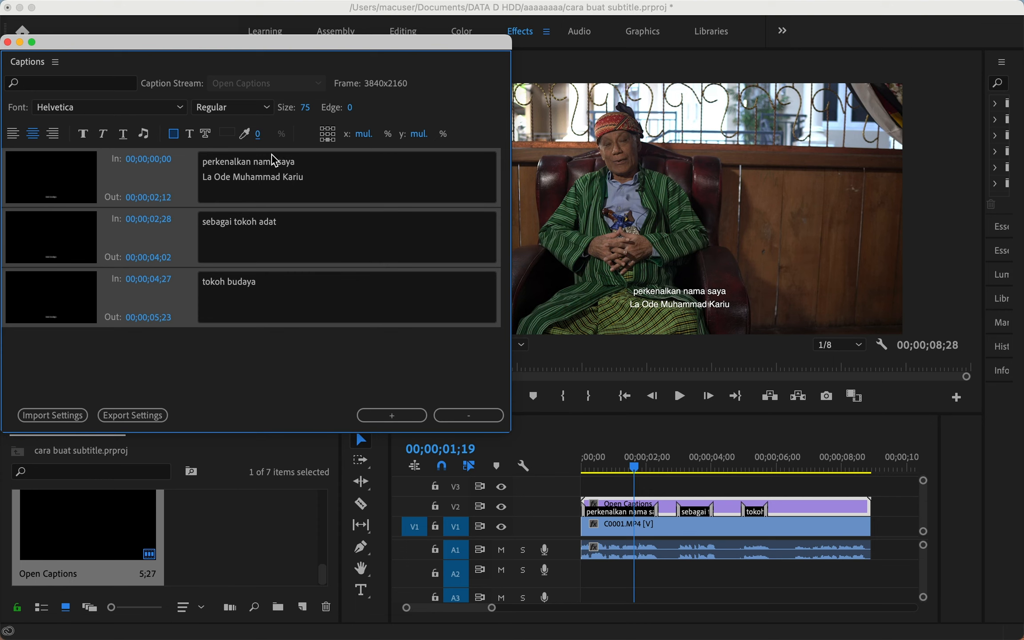
{"action": "left_click_drag", "start_coordinate": [251, 133], "coordinate": [404, 136]}
{"action": "left_click_drag", "start_coordinate": [267, 144], "coordinate": [224, 134]}
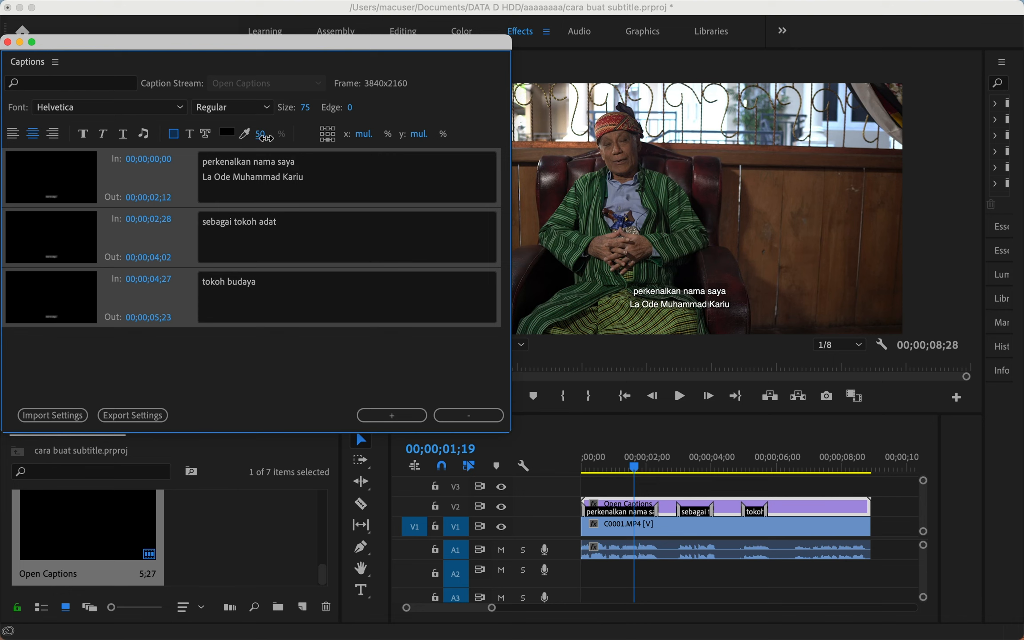
{"action": "left_click", "coordinate": [265, 137]}
{"action": "type", "text": "60"}
{"action": "left_click", "coordinate": [237, 354]}
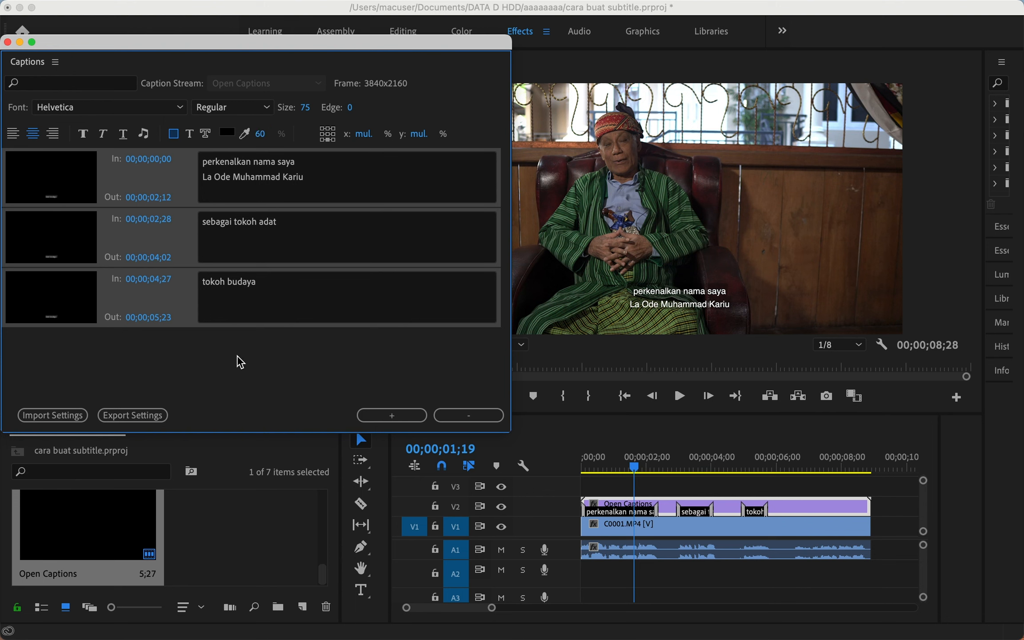
Select all three caption entries so they share the background setting.
{"action": "left_click", "coordinate": [158, 293]}
{"action": "left_click", "coordinate": [106, 251], "text": "shift"}
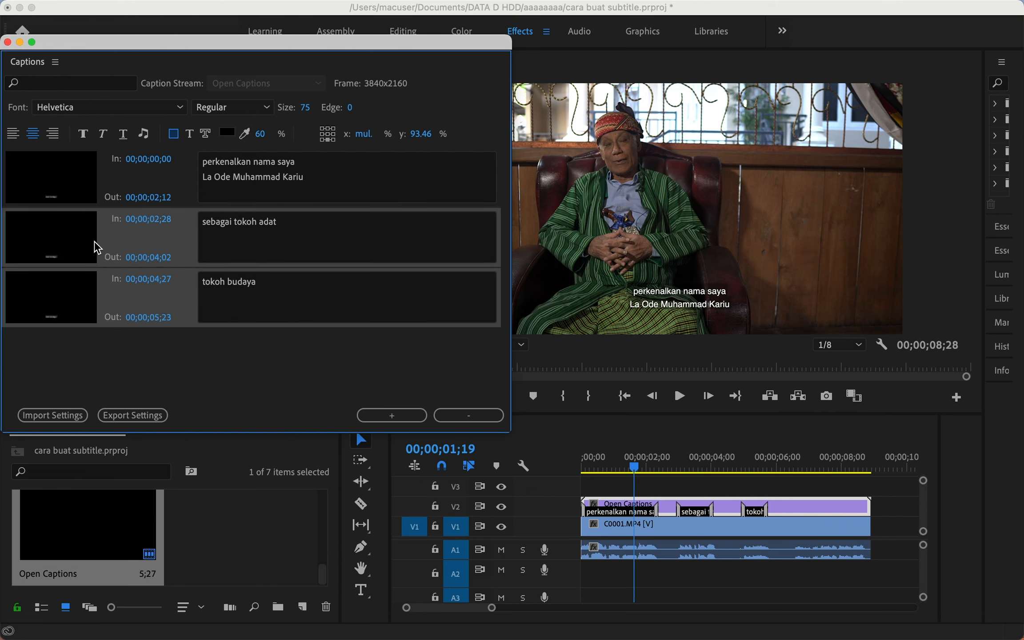
{"action": "left_click", "coordinate": [97, 180], "text": "shift"}
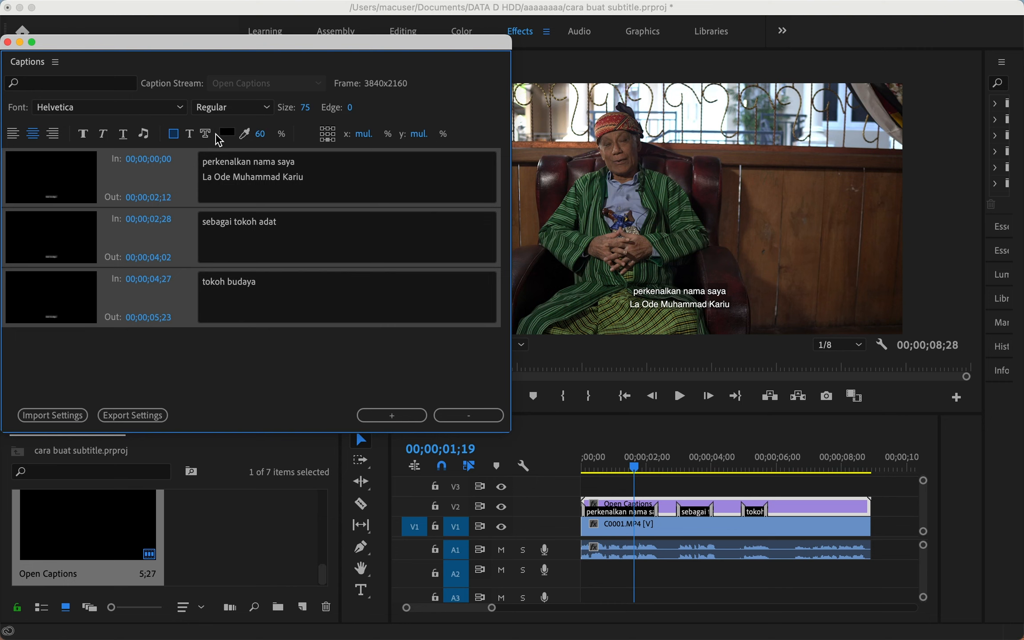
Give the caption background a bright red colour at 100% opacity.
{"action": "left_click", "coordinate": [227, 132]}
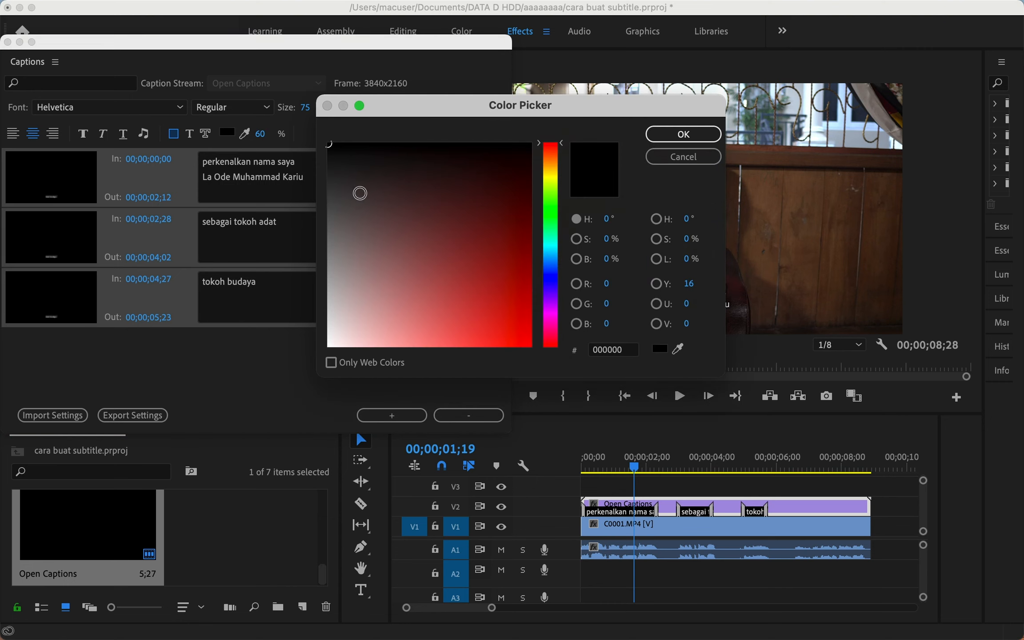
{"action": "left_click_drag", "start_coordinate": [450, 220], "coordinate": [525, 385]}
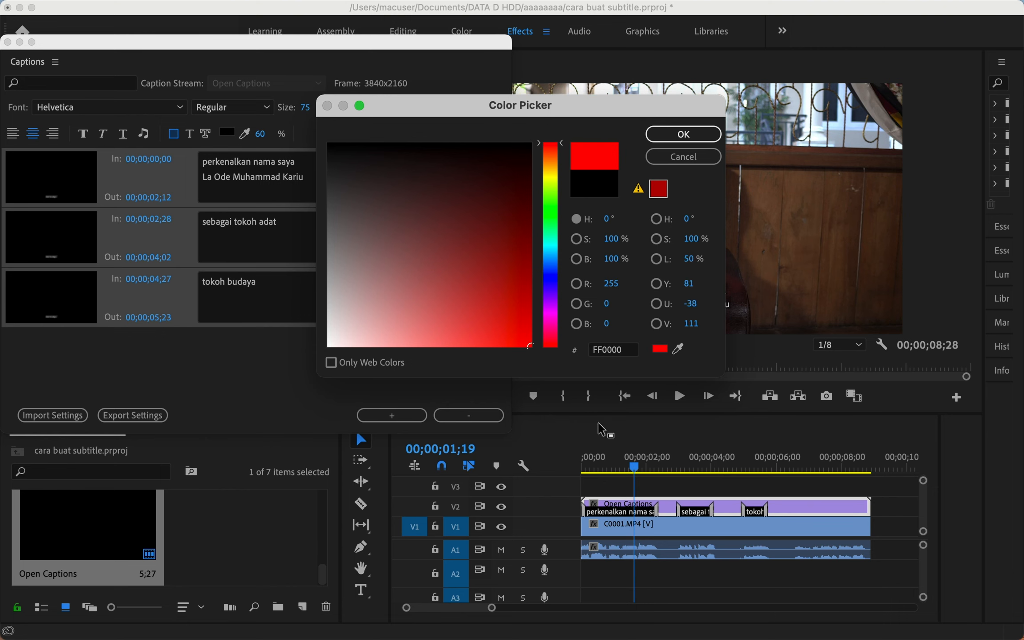
{"action": "left_click", "coordinate": [683, 133]}
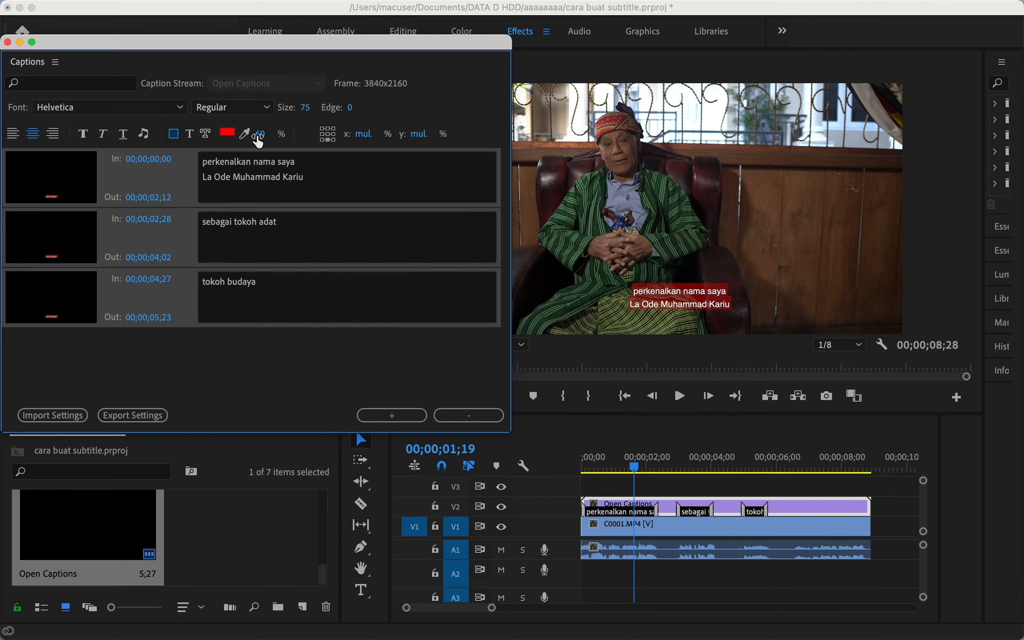
{"action": "left_click_drag", "start_coordinate": [262, 135], "coordinate": [391, 141]}
Revert the caption background to black and drop its opacity to 0.
{"action": "left_click", "coordinate": [227, 132]}
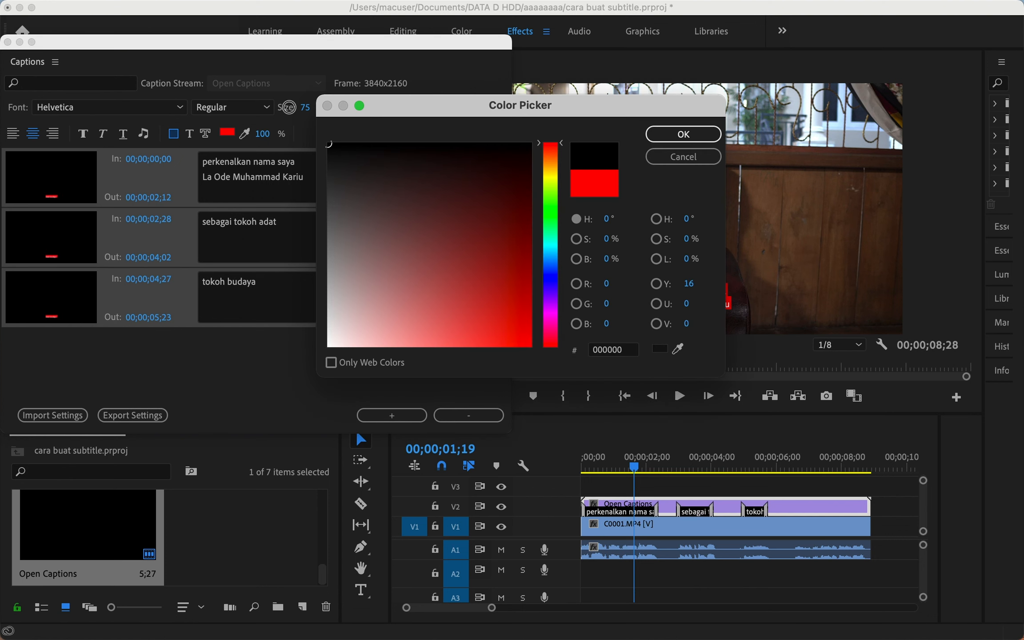
{"action": "left_click", "coordinate": [690, 135]}
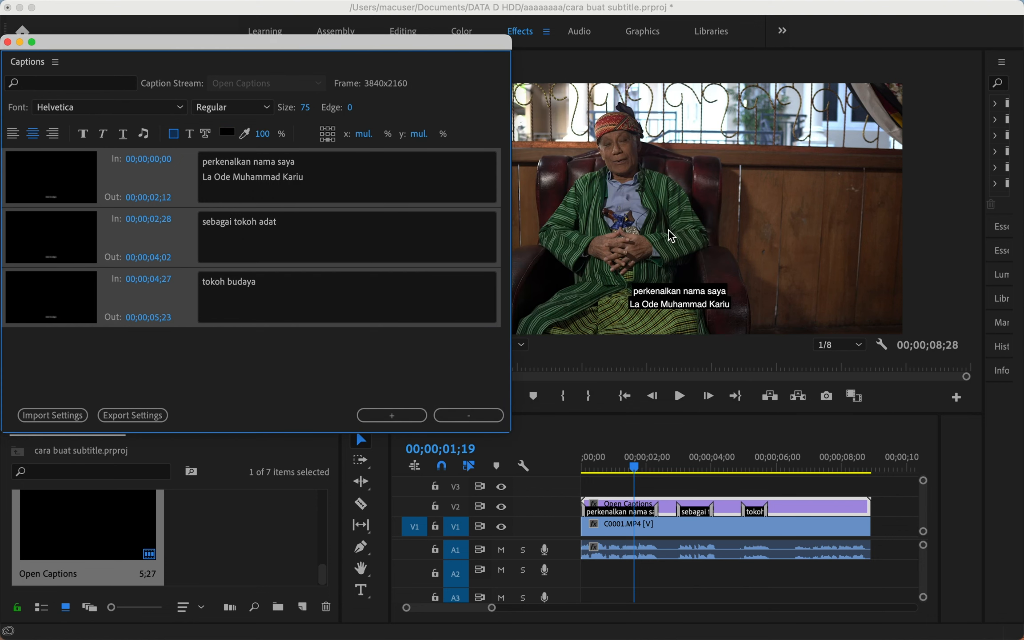
{"action": "left_click_drag", "start_coordinate": [263, 134], "coordinate": [108, 151]}
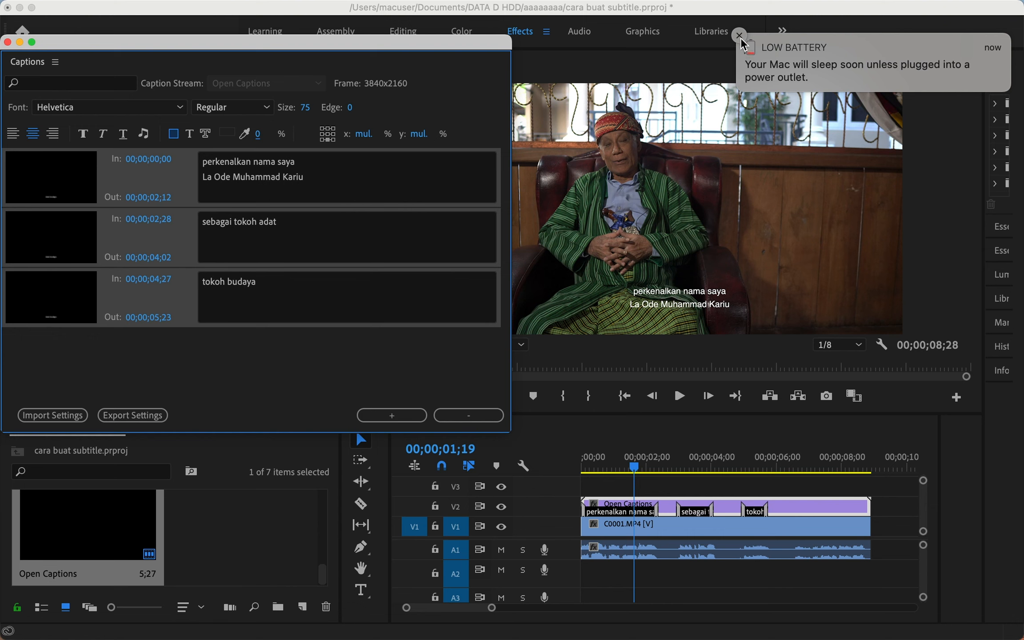
Try Helvetica Rounded on the first caption, then switch it to ITC Cheltenham Std.
{"action": "left_click", "coordinate": [738, 34]}
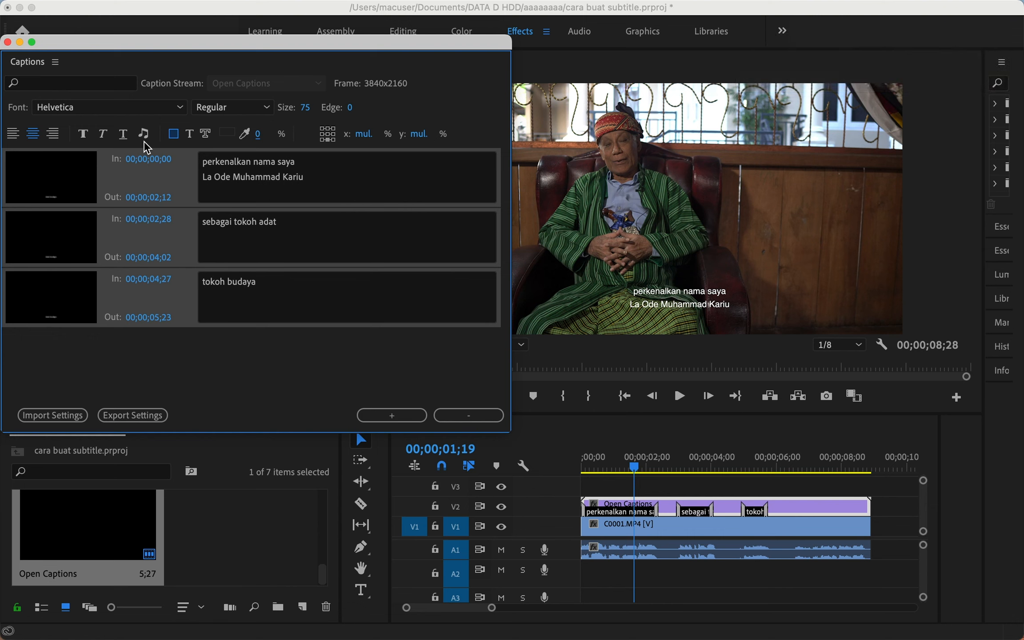
{"action": "left_click", "coordinate": [159, 116]}
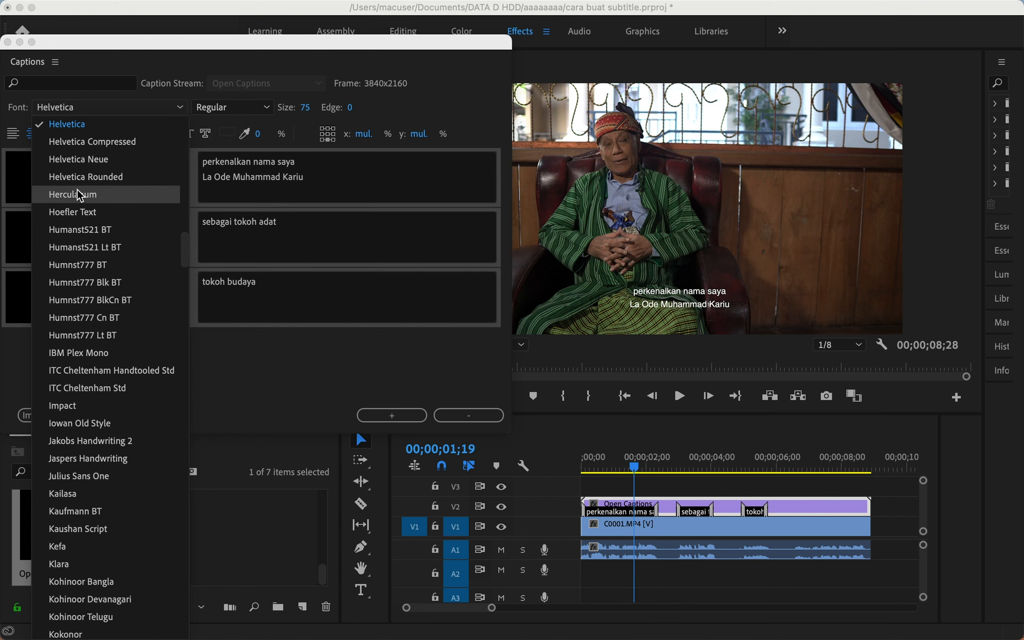
{"action": "left_click", "coordinate": [88, 178]}
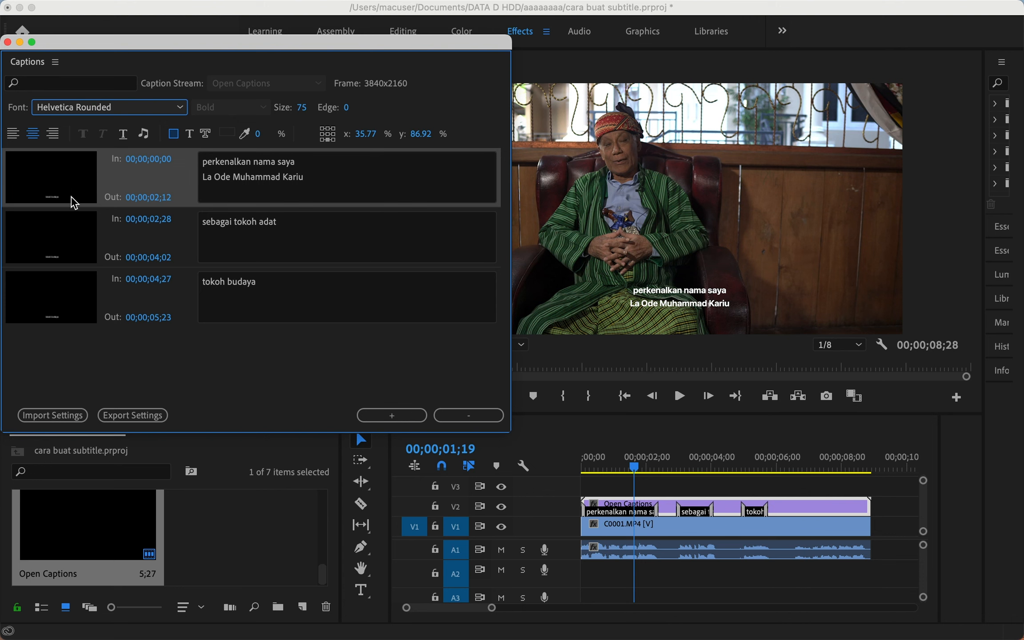
{"action": "left_click", "coordinate": [112, 109]}
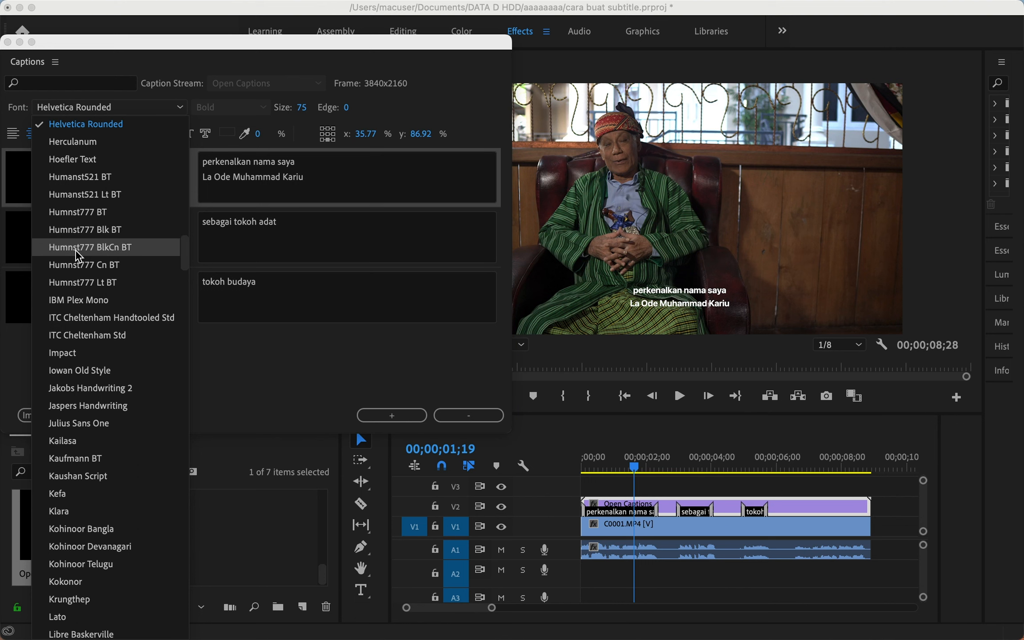
{"action": "left_click", "coordinate": [74, 335]}
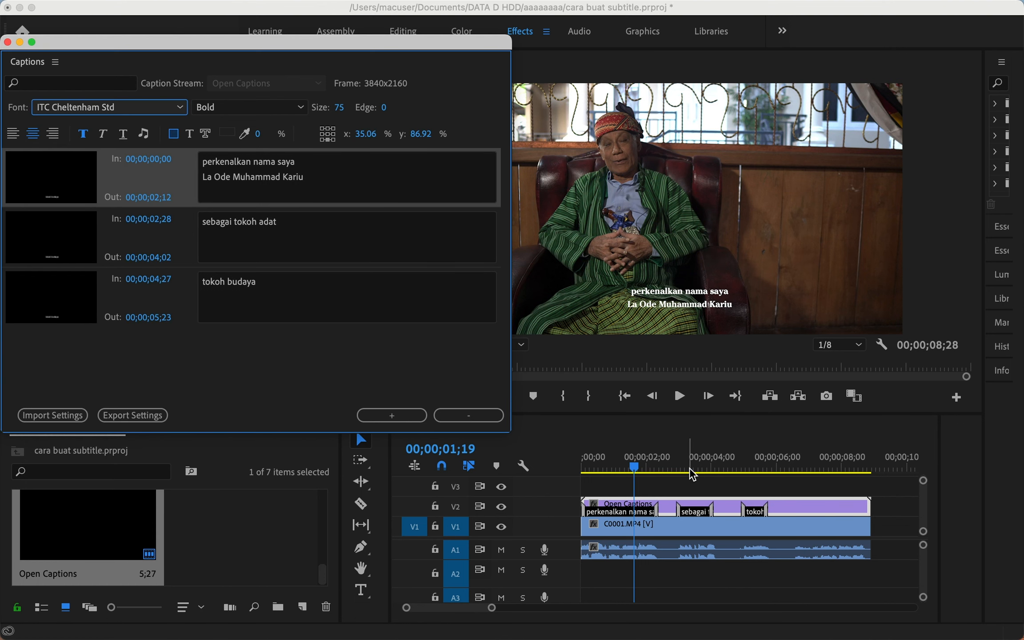
Park the playhead at 00;00;02;00 and select all three captions.
{"action": "left_click_drag", "start_coordinate": [689, 467], "coordinate": [646, 466]}
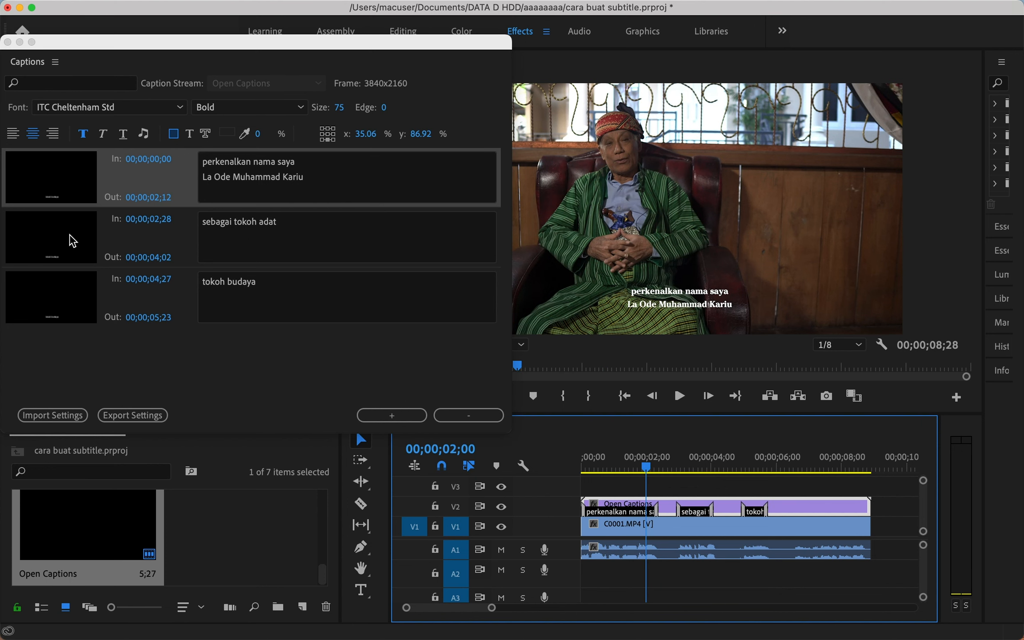
{"action": "left_click", "coordinate": [74, 300]}
{"action": "left_click", "coordinate": [74, 300], "text": "shift"}
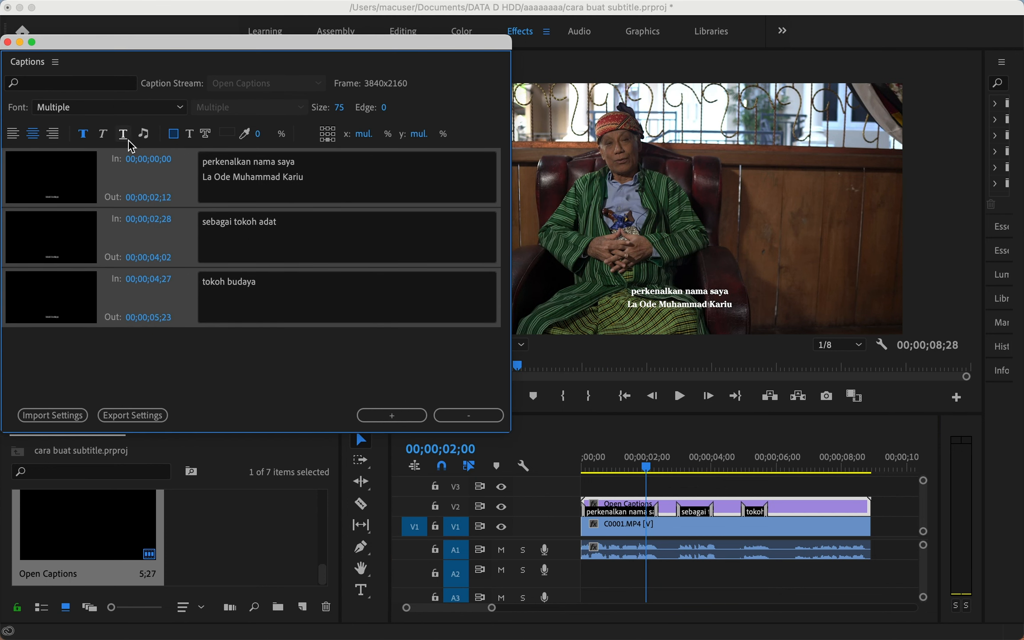
Set the selected caption's font to Arial with the Regular style.
{"action": "left_click", "coordinate": [118, 108]}
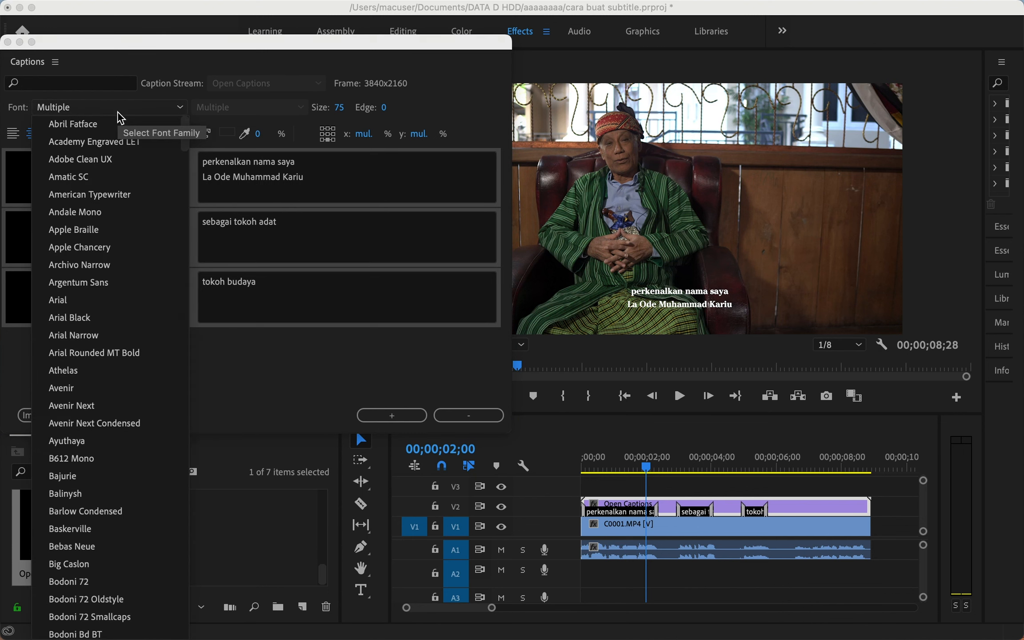
{"action": "left_click", "coordinate": [80, 298]}
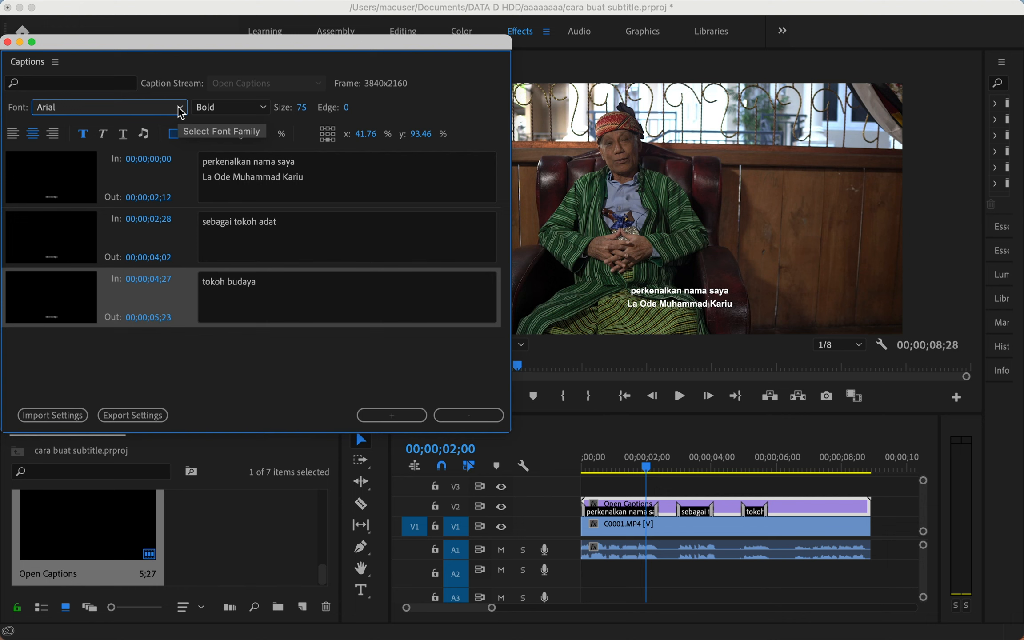
{"action": "left_click", "coordinate": [226, 107]}
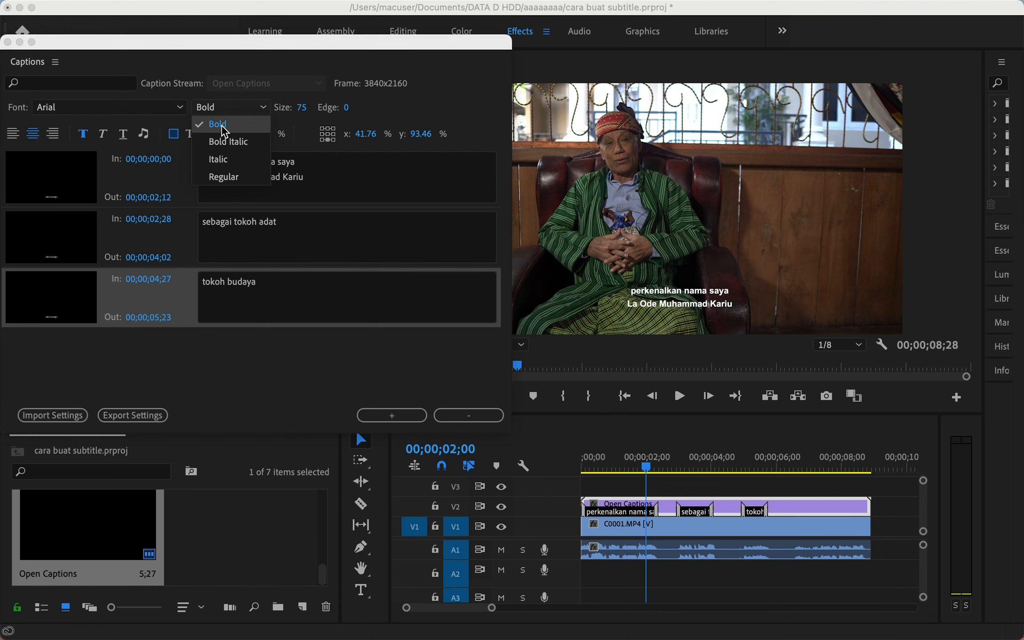
{"action": "left_click", "coordinate": [221, 171]}
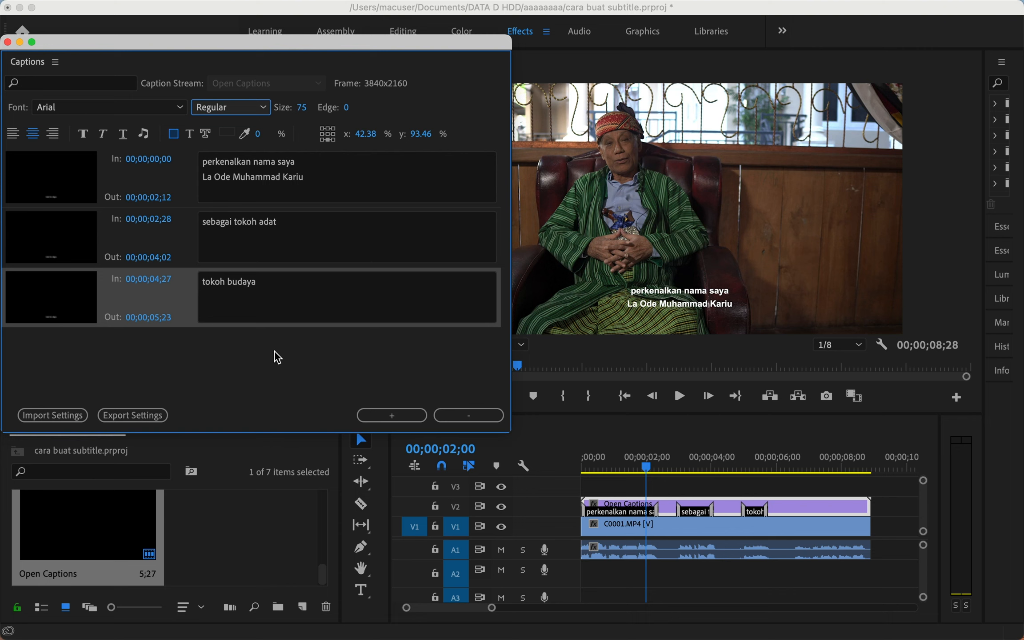
Select the other captions and make all three Regular weight, then deselect.
{"action": "left_click", "coordinate": [90, 241], "text": "shift"}
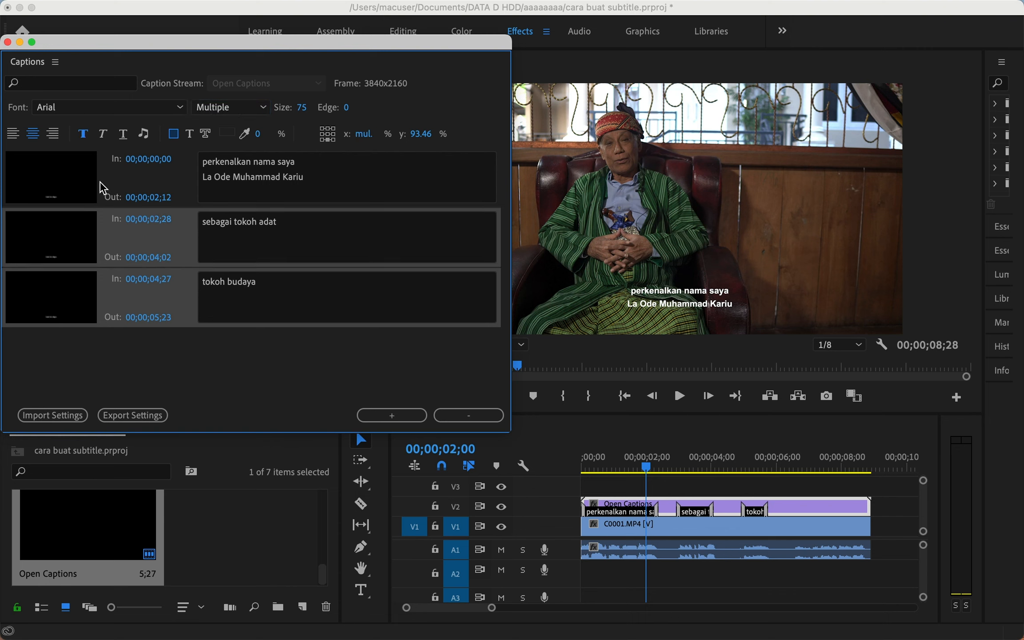
{"action": "left_click", "coordinate": [105, 180], "text": "shift"}
{"action": "left_click", "coordinate": [211, 109]}
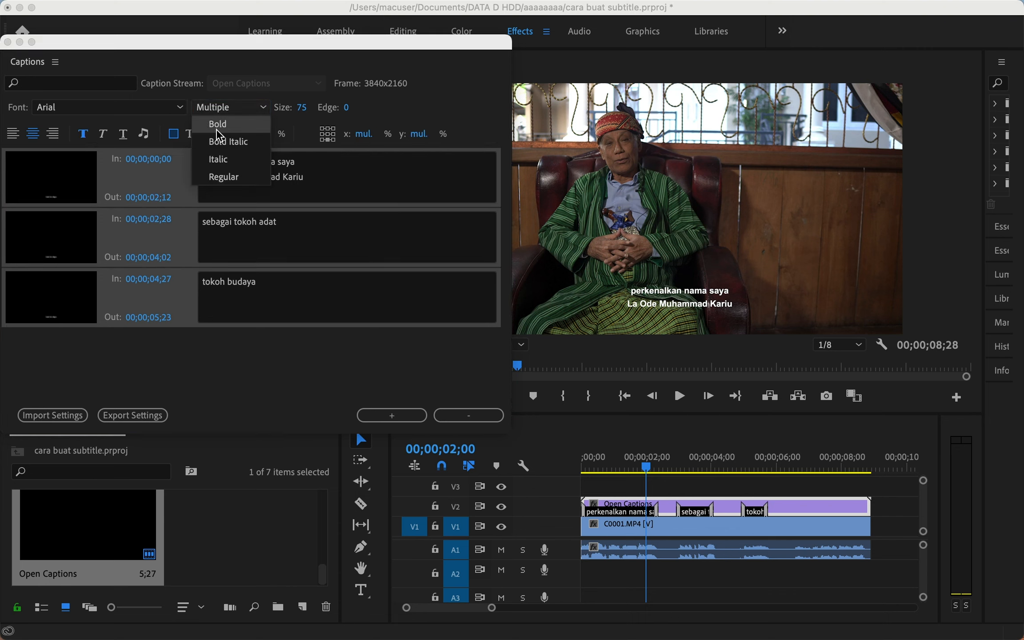
{"action": "left_click", "coordinate": [224, 187]}
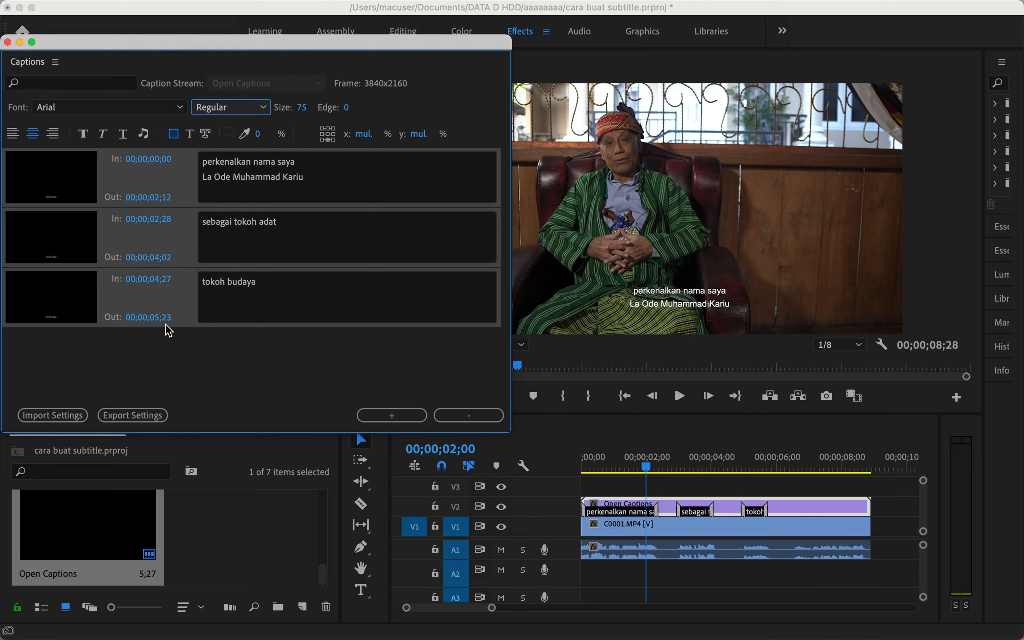
{"action": "left_click", "coordinate": [165, 359]}
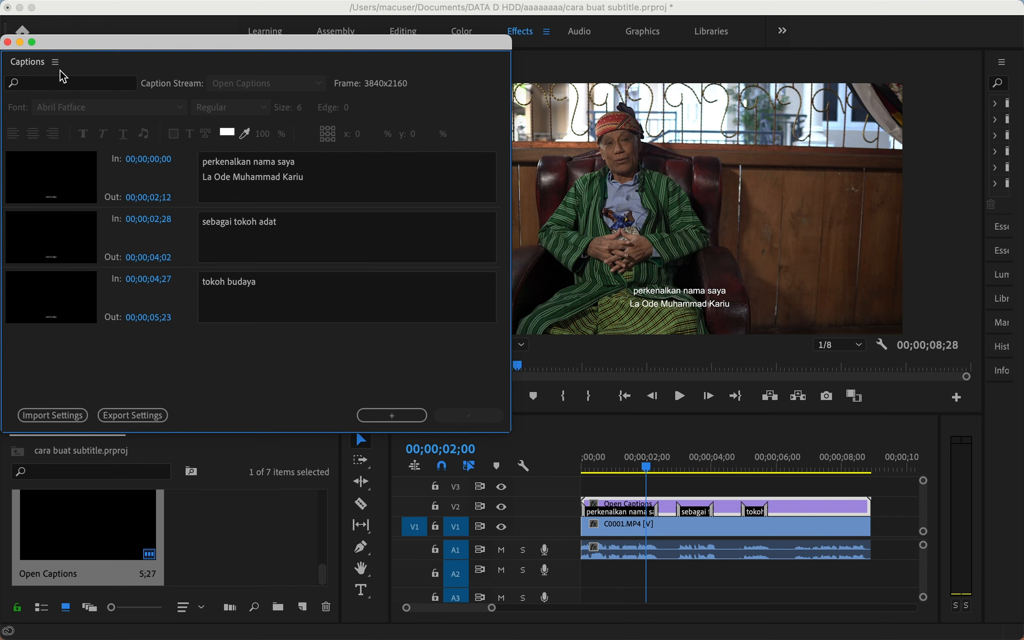
Close the Captions window and play from the start, stopping near 00;00;05;13.
{"action": "left_click", "coordinate": [7, 42]}
{"action": "key", "text": "Home"}
{"action": "key", "text": "space"}
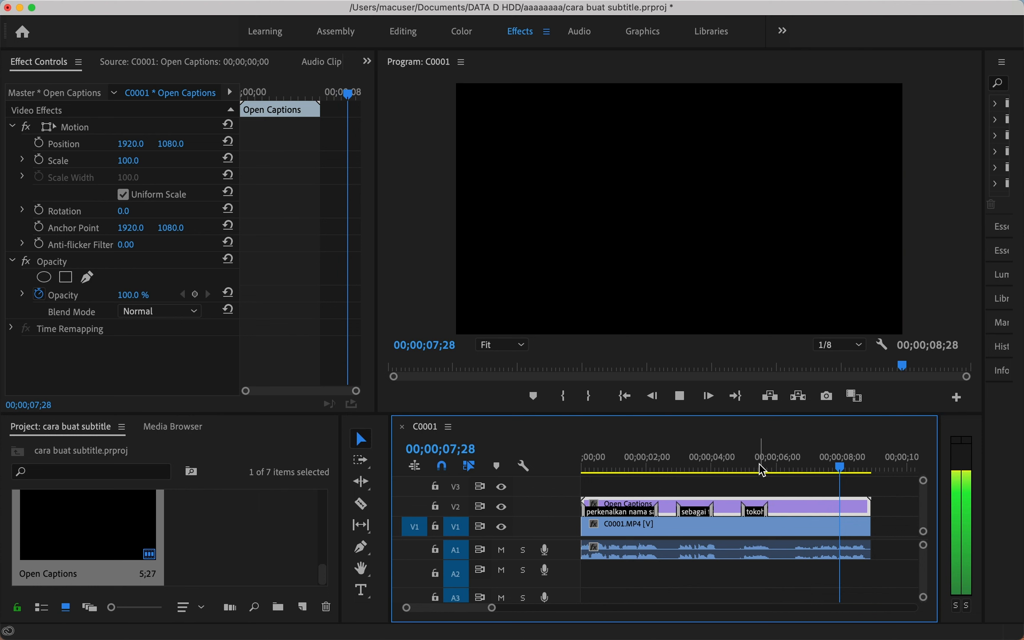
{"action": "left_click", "coordinate": [758, 467]}
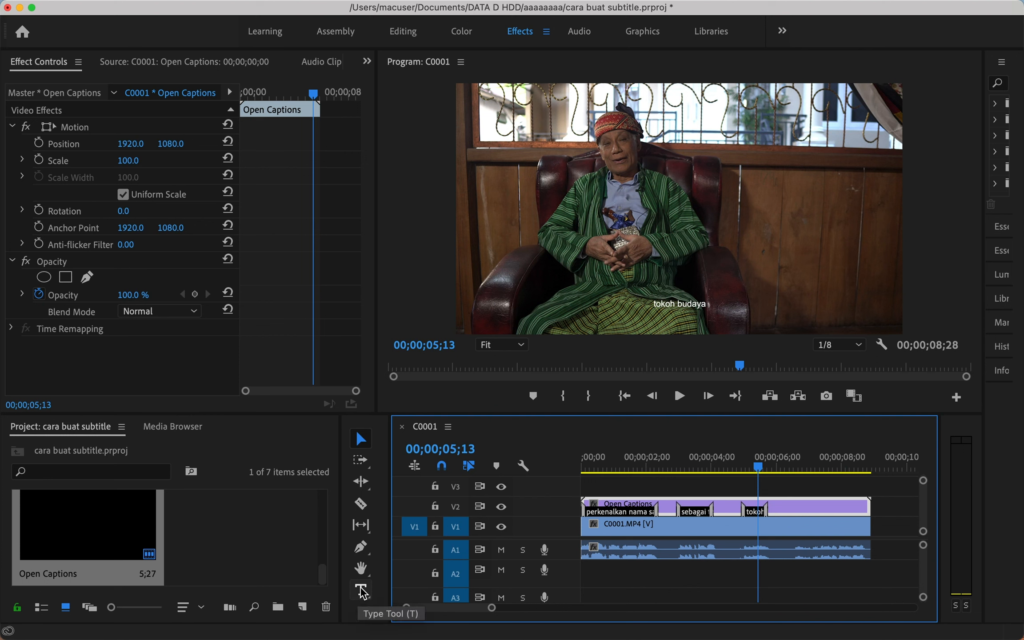
Add a text title on the frame with the speaker's name and 'Tokoh Adat Buton'.
{"action": "left_click", "coordinate": [362, 591]}
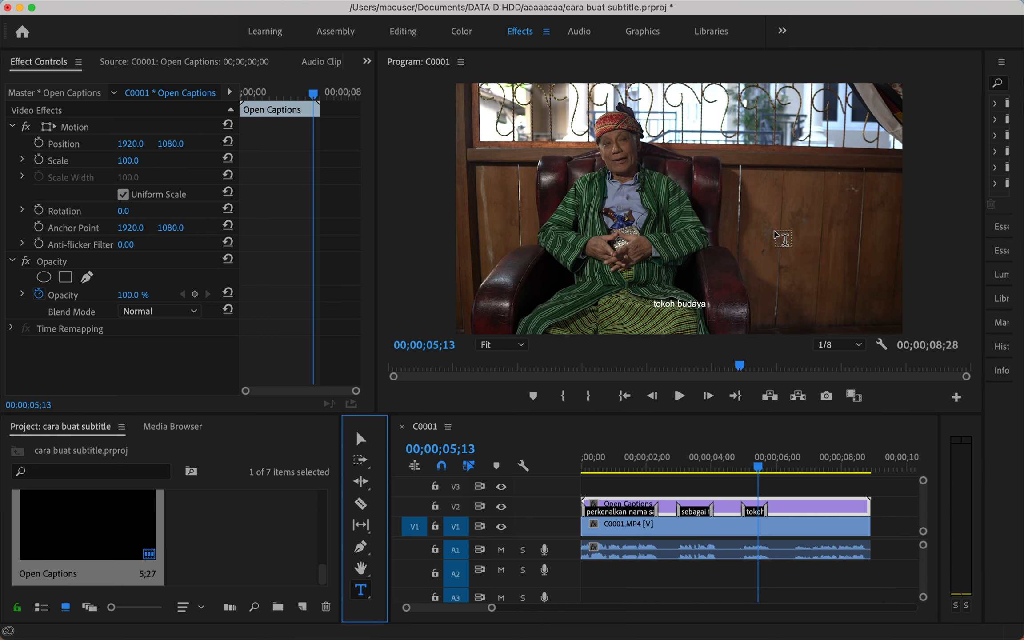
{"action": "left_click", "coordinate": [768, 262]}
{"action": "left_click", "coordinate": [768, 262]}
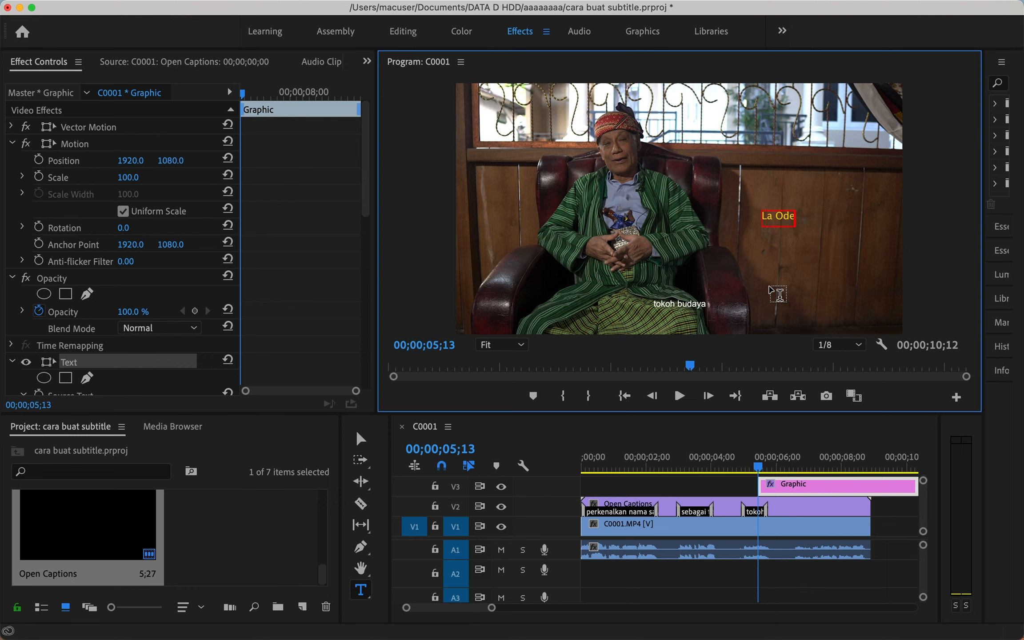
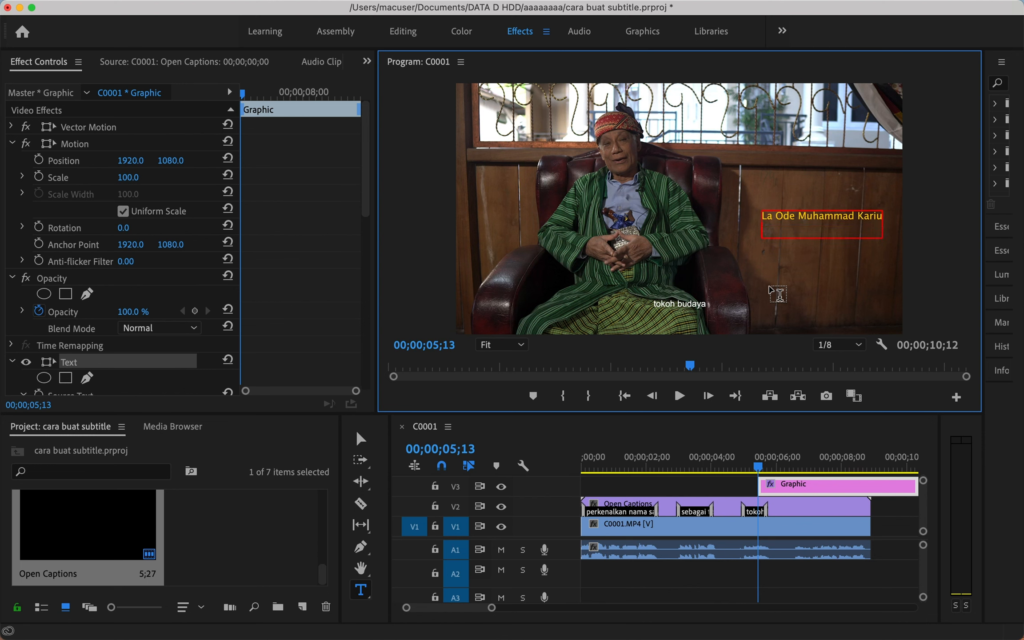
{"action": "type", "text": "Tokoh Adat Buton"}
Move the V3 title clip to the sequence start at 00;00 and show it there.
{"action": "left_click", "coordinate": [360, 439]}
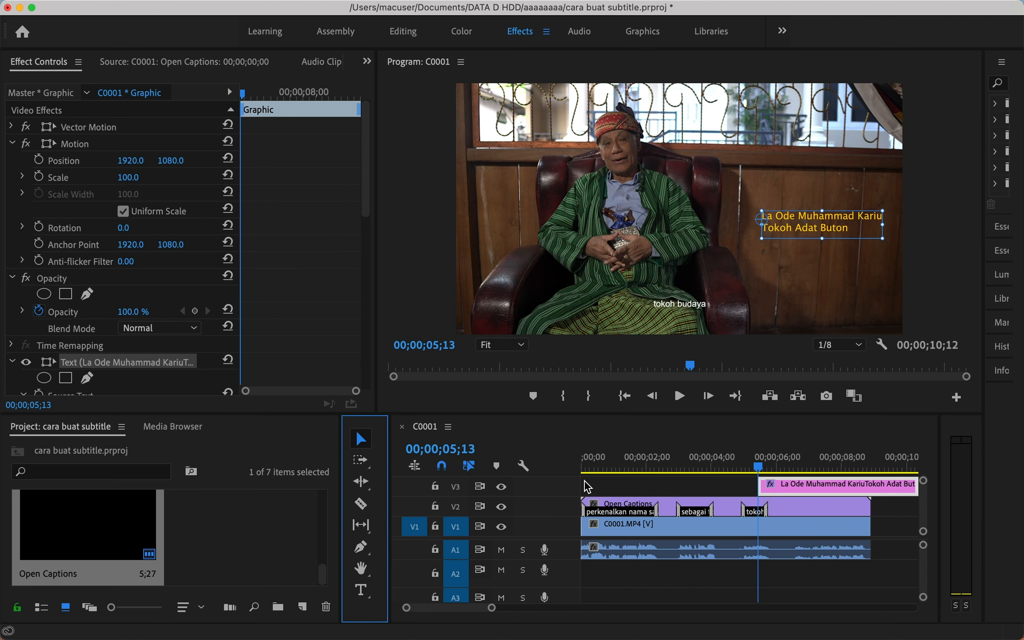
{"action": "left_click_drag", "start_coordinate": [792, 487], "coordinate": [616, 486]}
{"action": "left_click", "coordinate": [595, 467]}
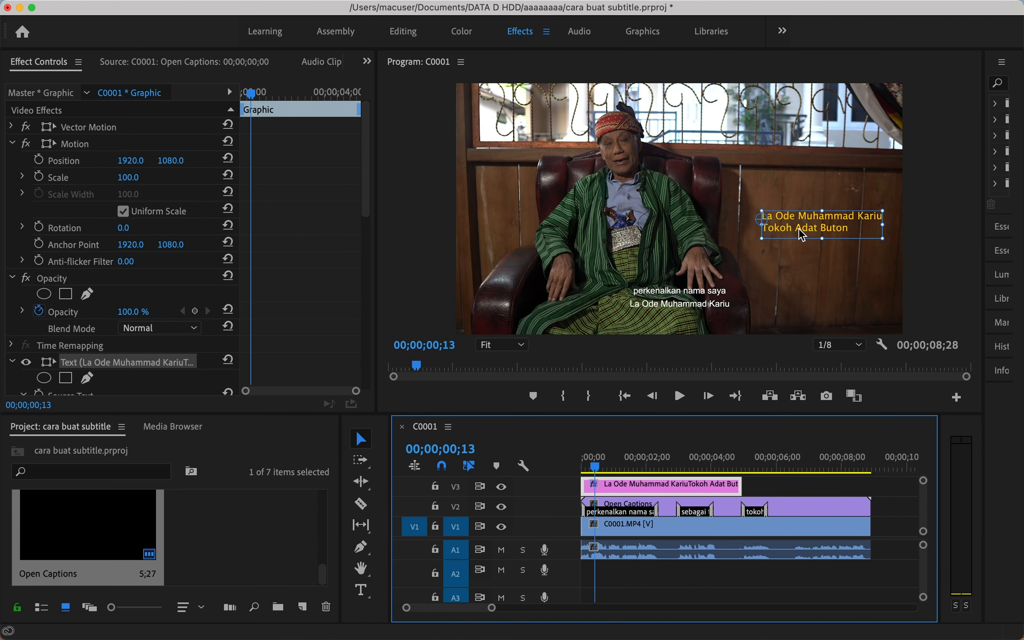
Change the title's Appearance fill from yellow to white (FFFFFF).
{"action": "scroll", "coordinate": [295, 293], "scroll_direction": "down", "scroll_amount": 10}
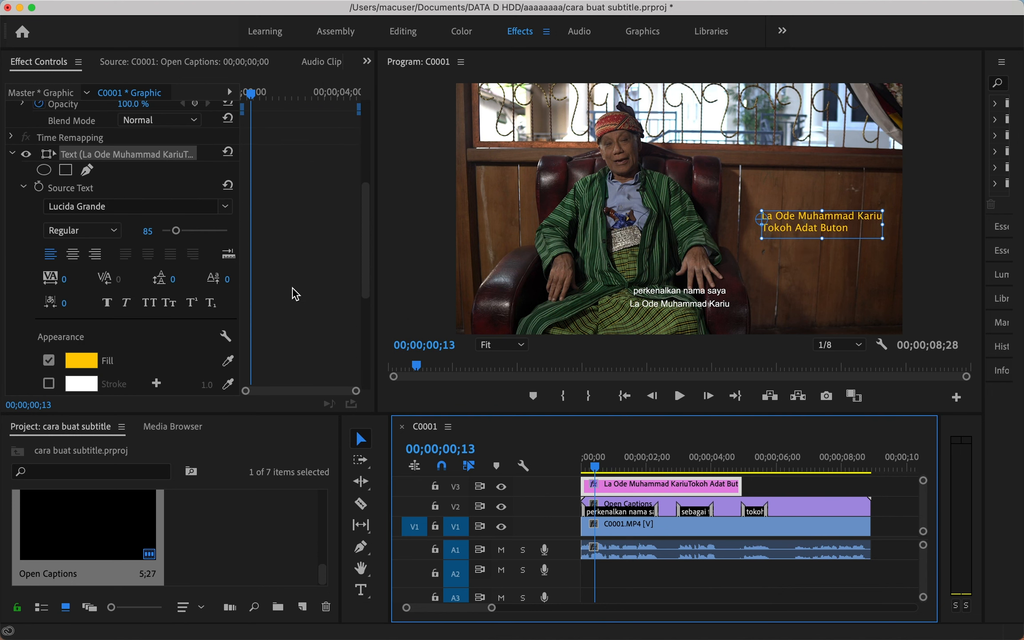
{"action": "scroll", "coordinate": [295, 293], "scroll_direction": "down", "scroll_amount": 5}
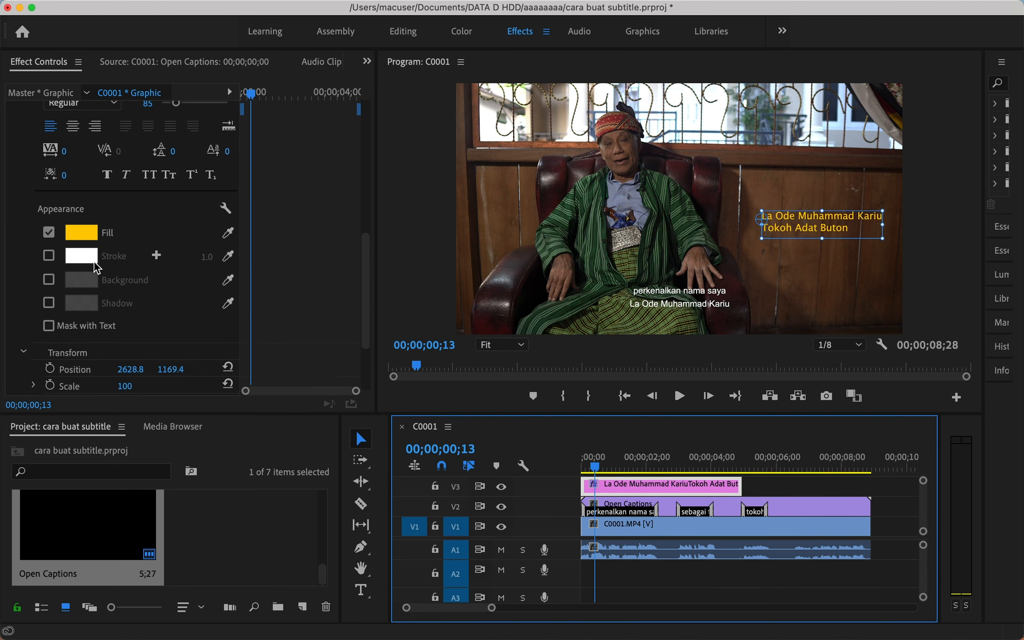
{"action": "left_click", "coordinate": [80, 233]}
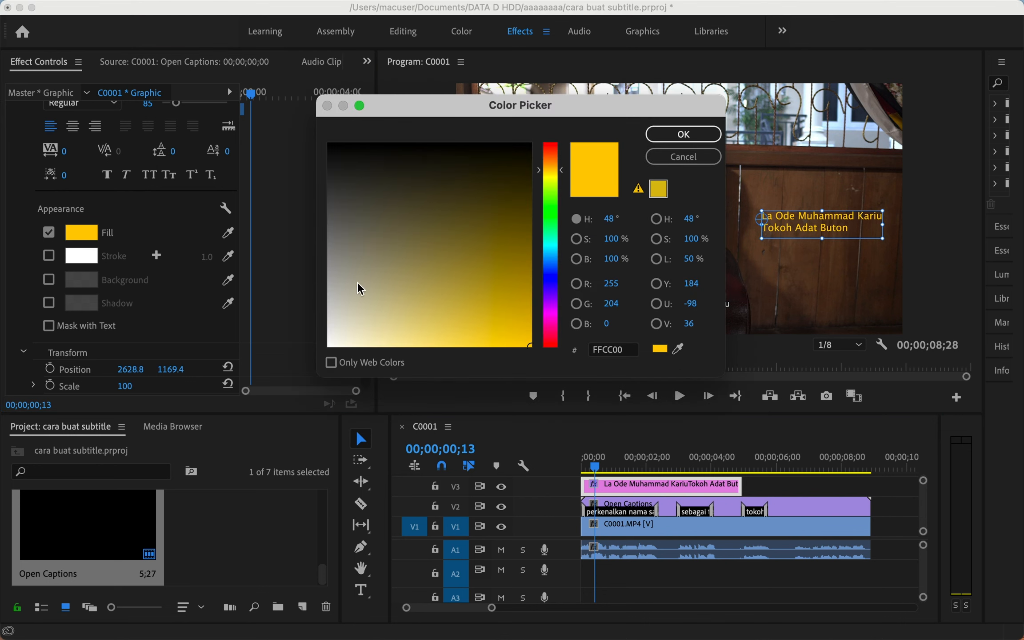
{"action": "left_click_drag", "start_coordinate": [358, 290], "coordinate": [245, 364]}
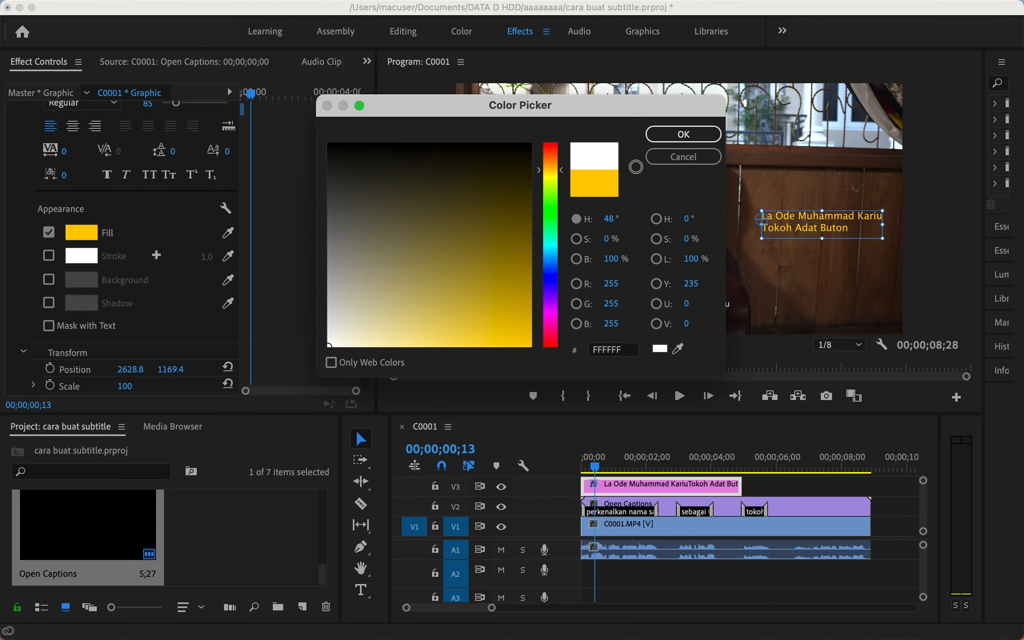
{"action": "left_click", "coordinate": [678, 136]}
{"action": "key", "text": "Left"}
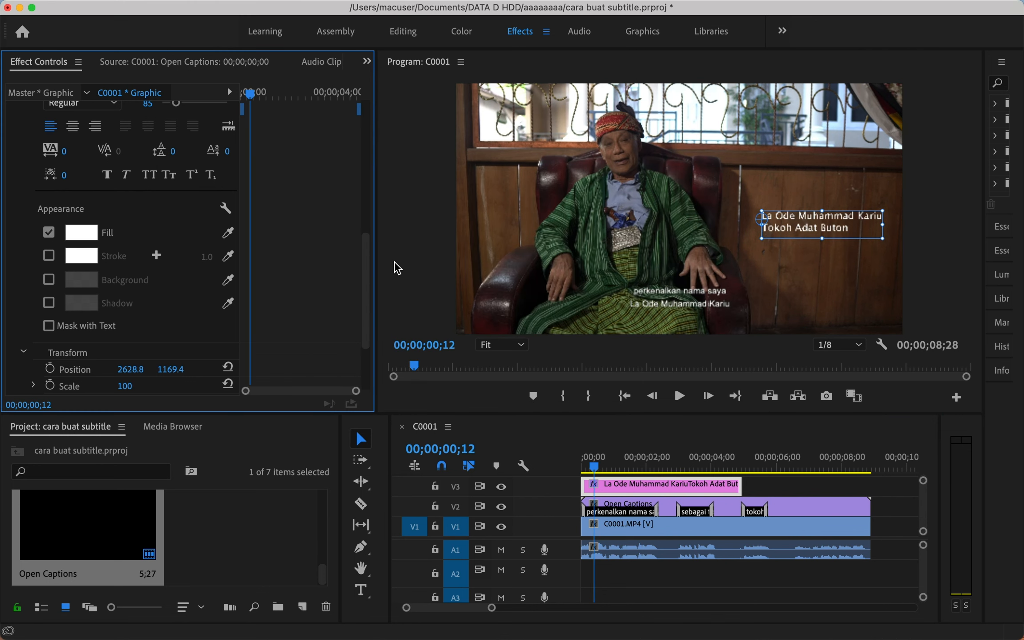
{"action": "key", "text": "Left"}
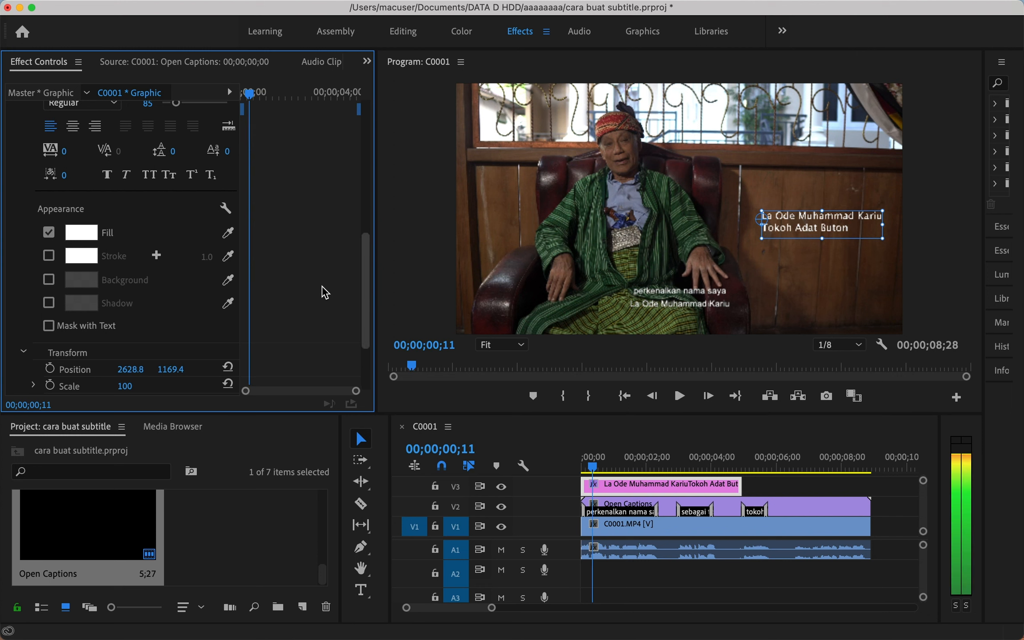
{"action": "scroll", "coordinate": [325, 292], "scroll_direction": "up", "scroll_amount": 1}
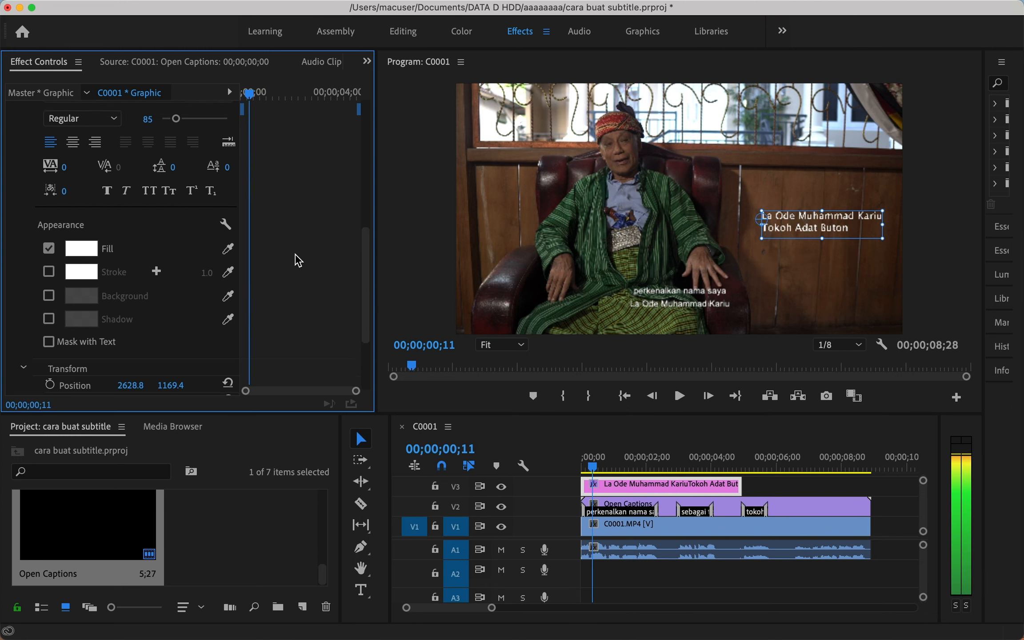
{"action": "scroll", "coordinate": [306, 267], "scroll_direction": "up", "scroll_amount": 4}
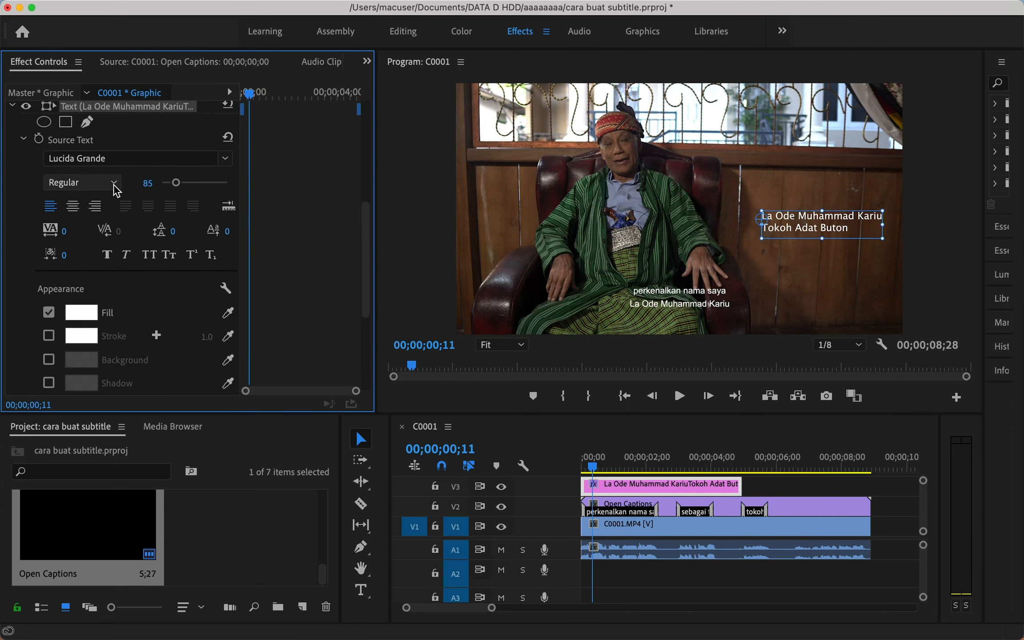
Try Montserrat Bold for the title, then set its font to Arial Regular.
{"action": "left_click", "coordinate": [225, 159]}
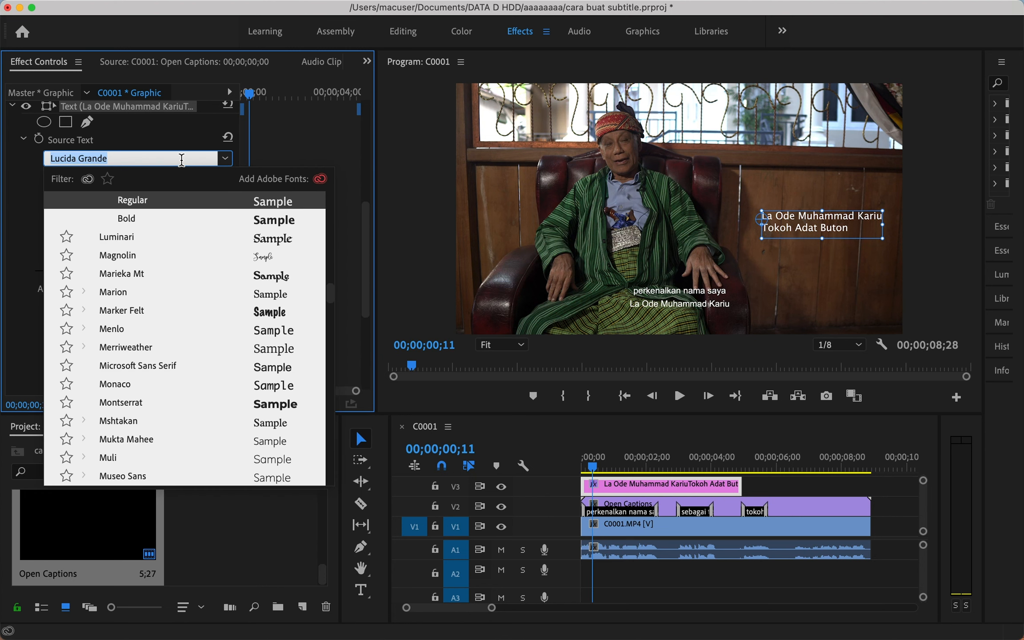
{"action": "left_click", "coordinate": [176, 158]}
{"action": "triple_click", "coordinate": [74, 159]}
{"action": "type", "text": "mont"}
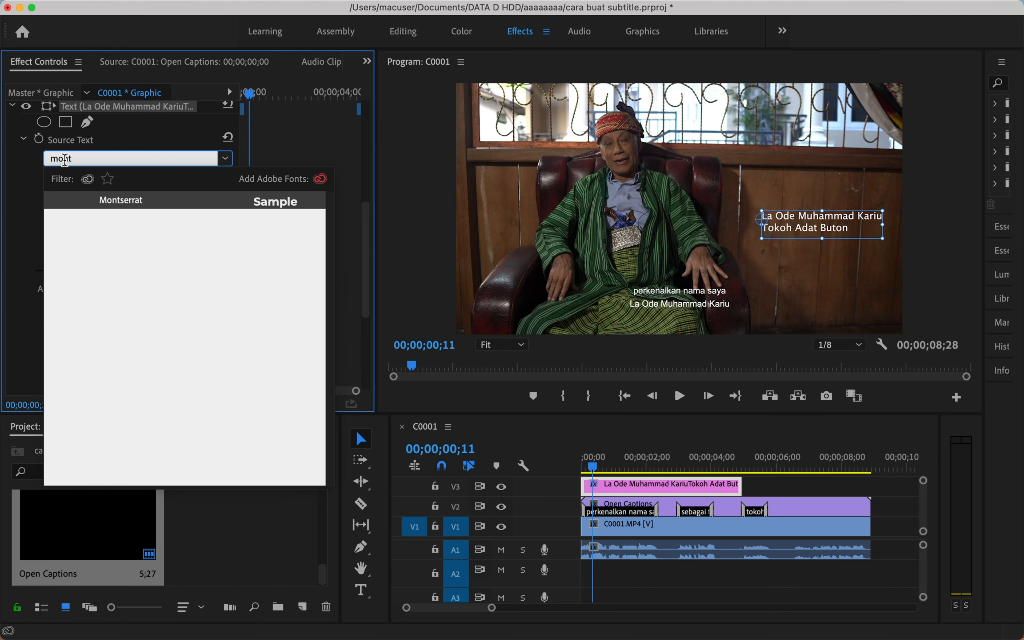
{"action": "left_click", "coordinate": [133, 205]}
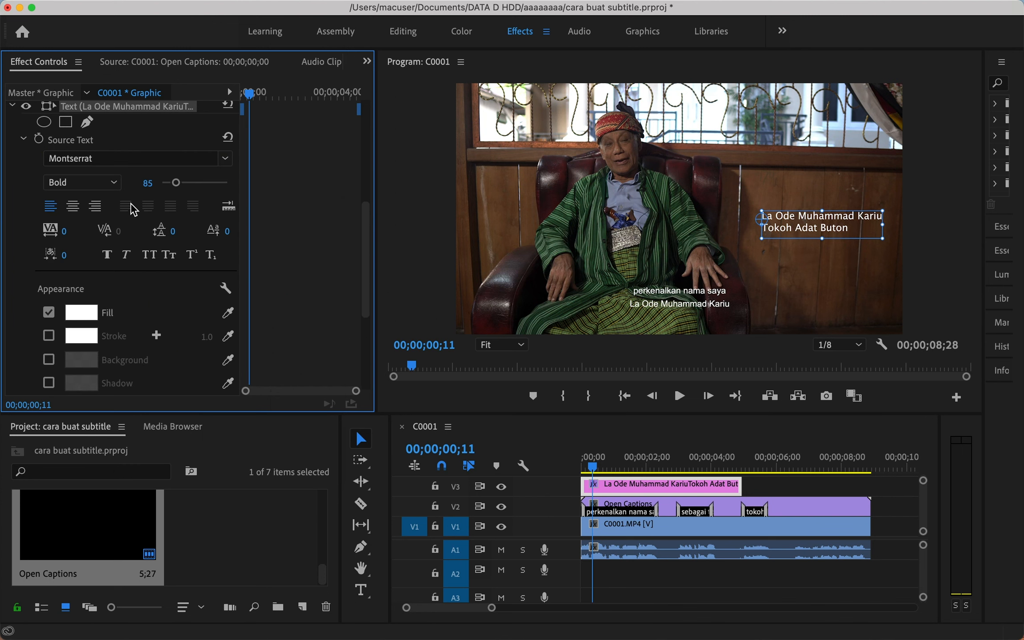
{"action": "left_click", "coordinate": [115, 186]}
{"action": "left_click", "coordinate": [116, 188]}
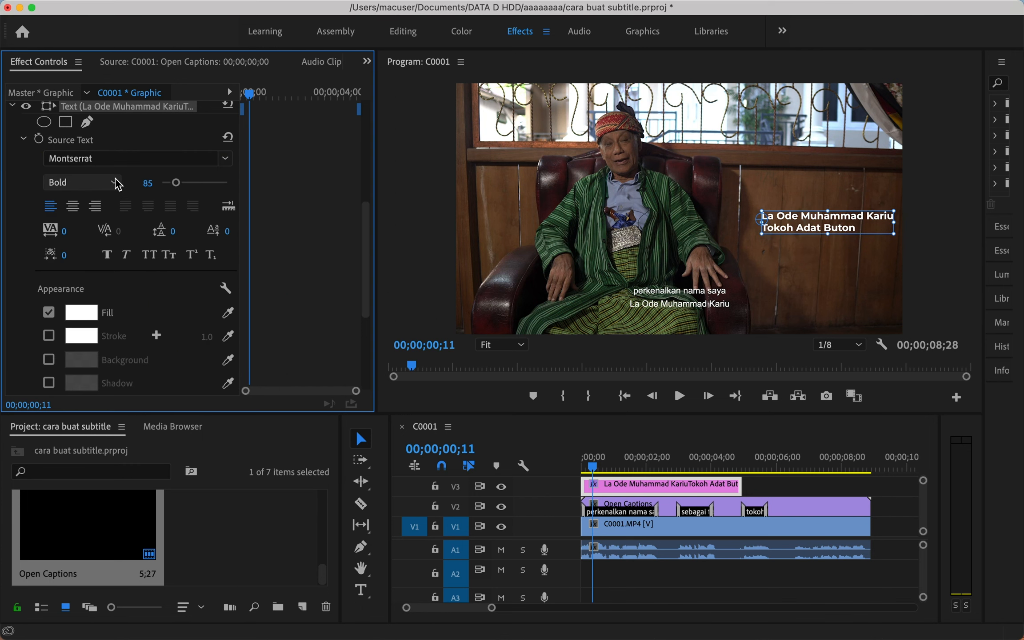
{"action": "left_click", "coordinate": [226, 161]}
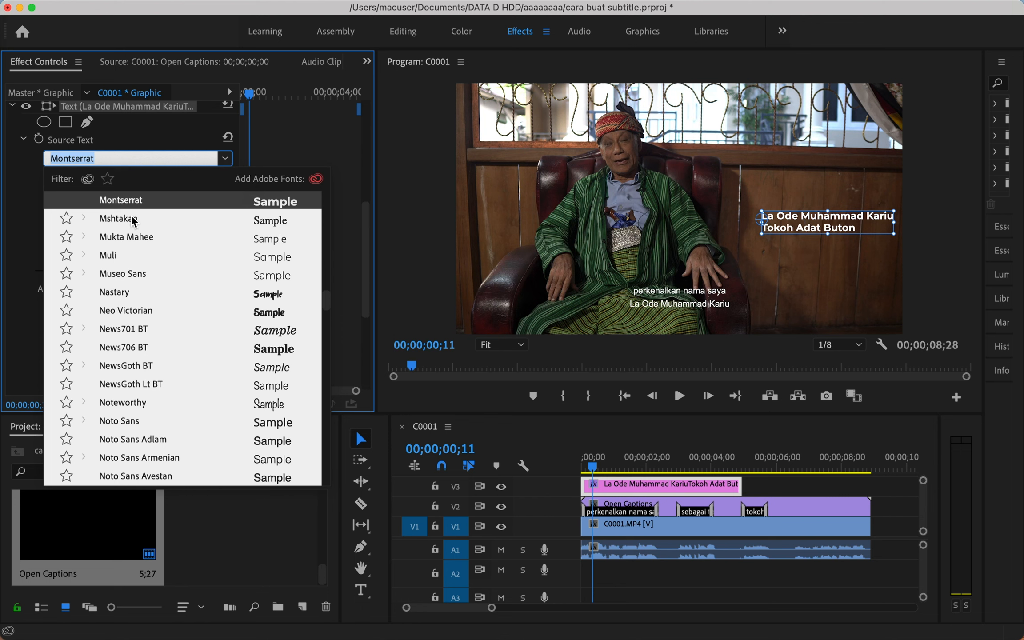
{"action": "type", "text": "ari"}
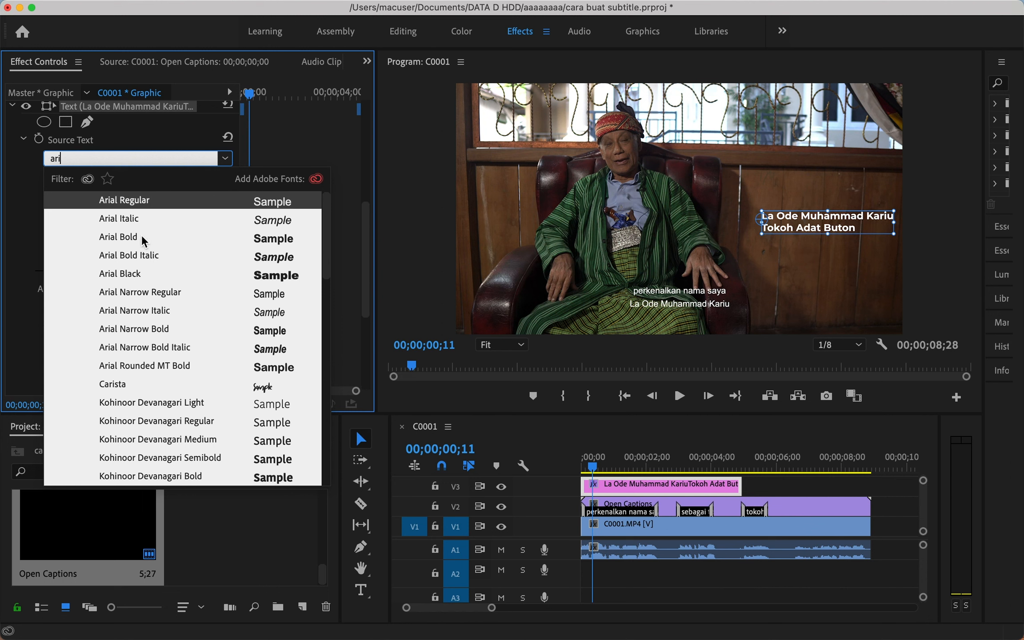
{"action": "type", "text": "a"}
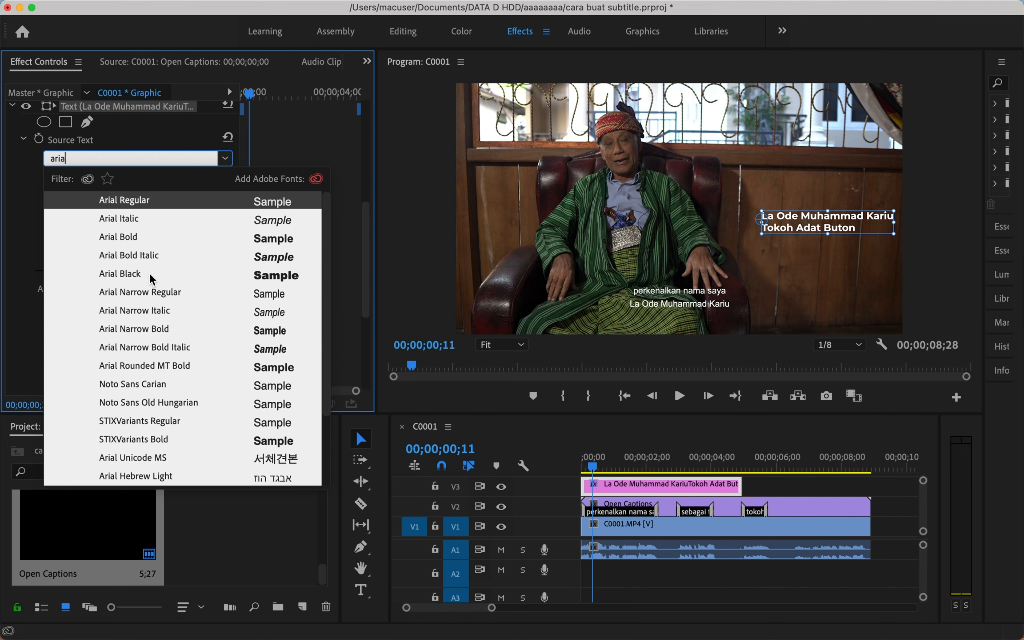
{"action": "left_click", "coordinate": [132, 202]}
Make only the name line Bold, leaving 'Tokoh Adat Buton' in Arial Regular.
{"action": "double_click", "coordinate": [825, 227]}
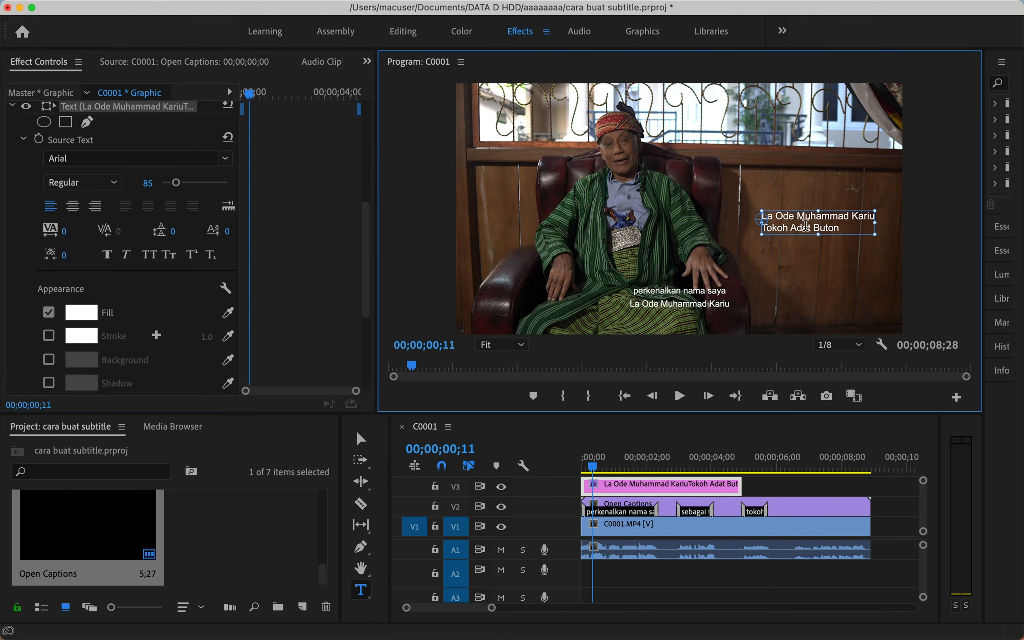
{"action": "left_click", "coordinate": [839, 231]}
{"action": "left_click_drag", "start_coordinate": [764, 215], "coordinate": [873, 217]}
{"action": "left_click", "coordinate": [107, 183]}
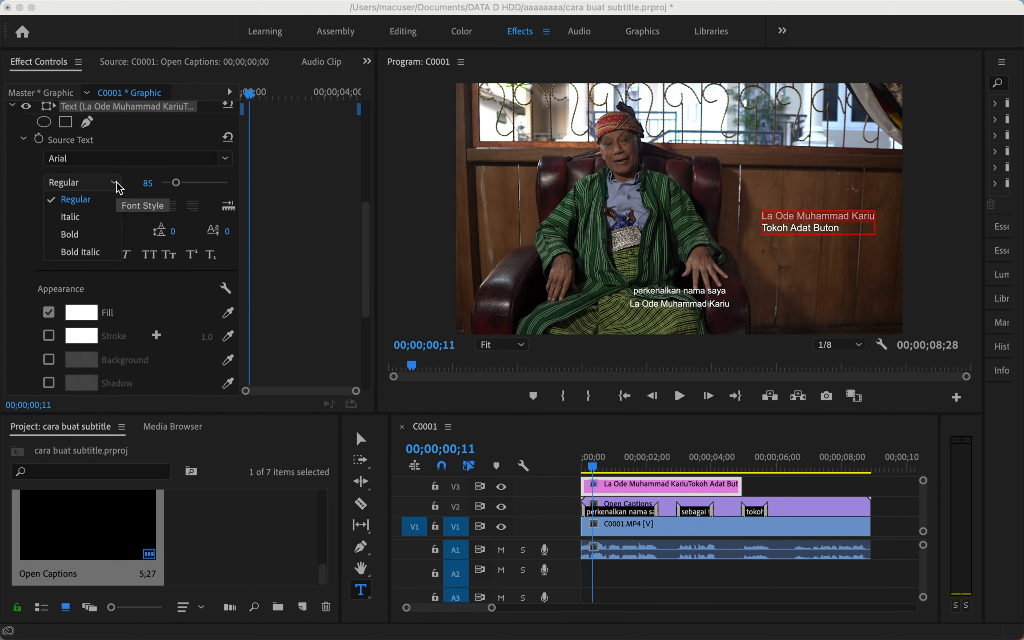
{"action": "left_click", "coordinate": [69, 231]}
{"action": "key", "text": "Escape"}
{"action": "left_click", "coordinate": [736, 209]}
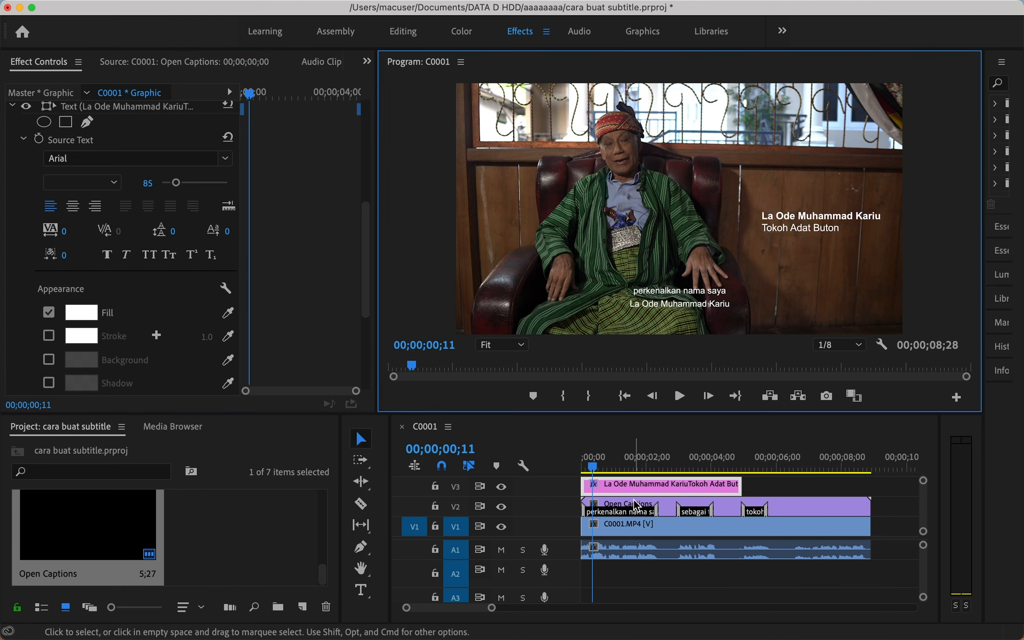
{"action": "scroll", "coordinate": [640, 506], "scroll_direction": "up", "scroll_amount": 1}
{"action": "left_click", "coordinate": [616, 502]}
{"action": "scroll", "coordinate": [616, 503], "scroll_direction": "up", "scroll_amount": 3}
Drag the V3 track taller so the white Arial title clip shows its thumbnail.
{"action": "scroll", "coordinate": [616, 503], "scroll_direction": "up", "scroll_amount": 1}
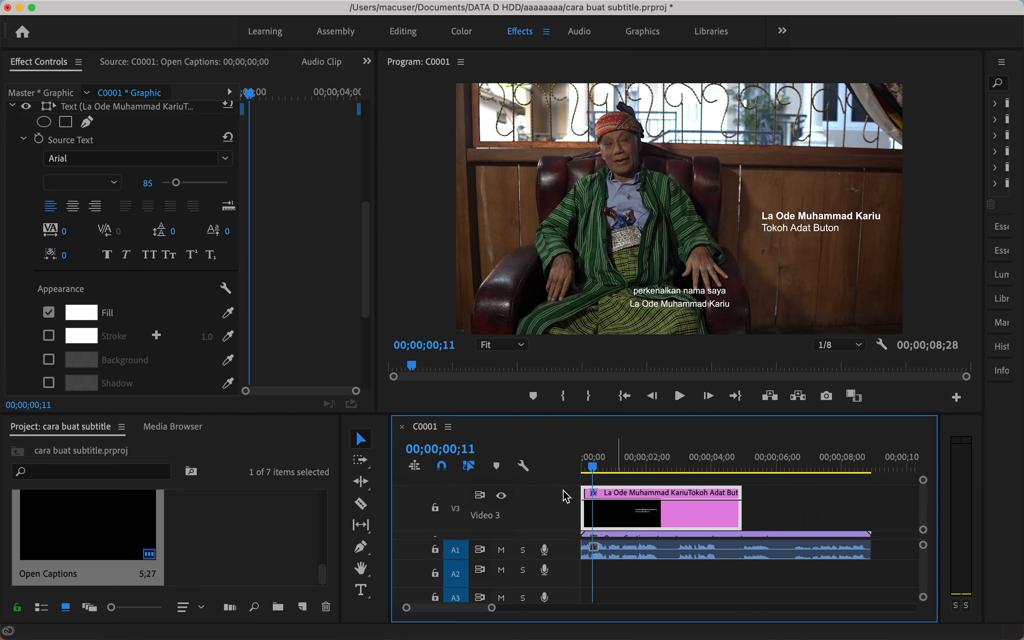
{"action": "left_click_drag", "start_coordinate": [565, 484], "coordinate": [567, 493]}
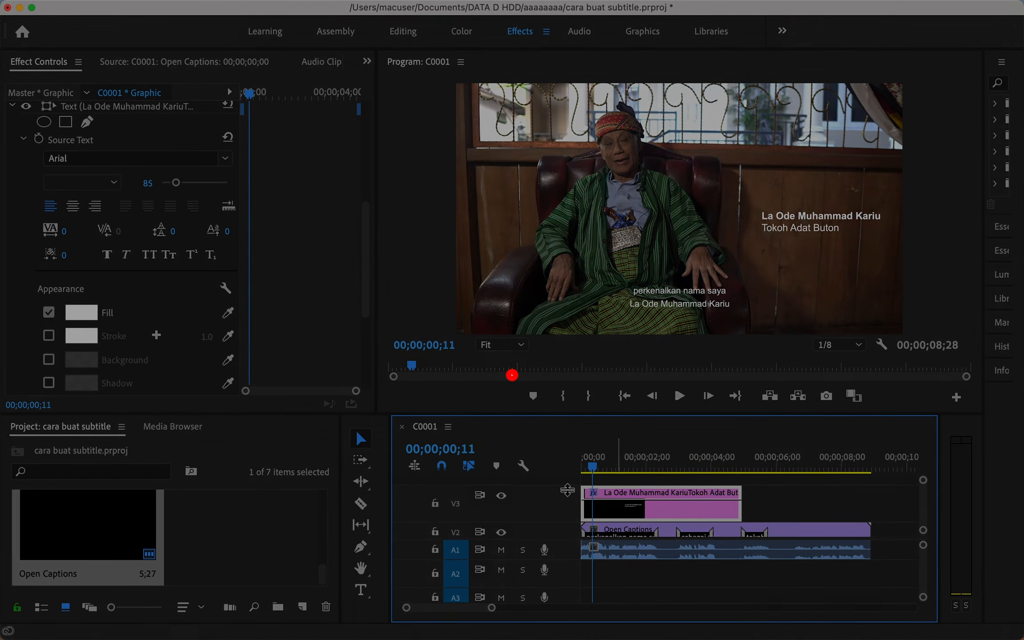